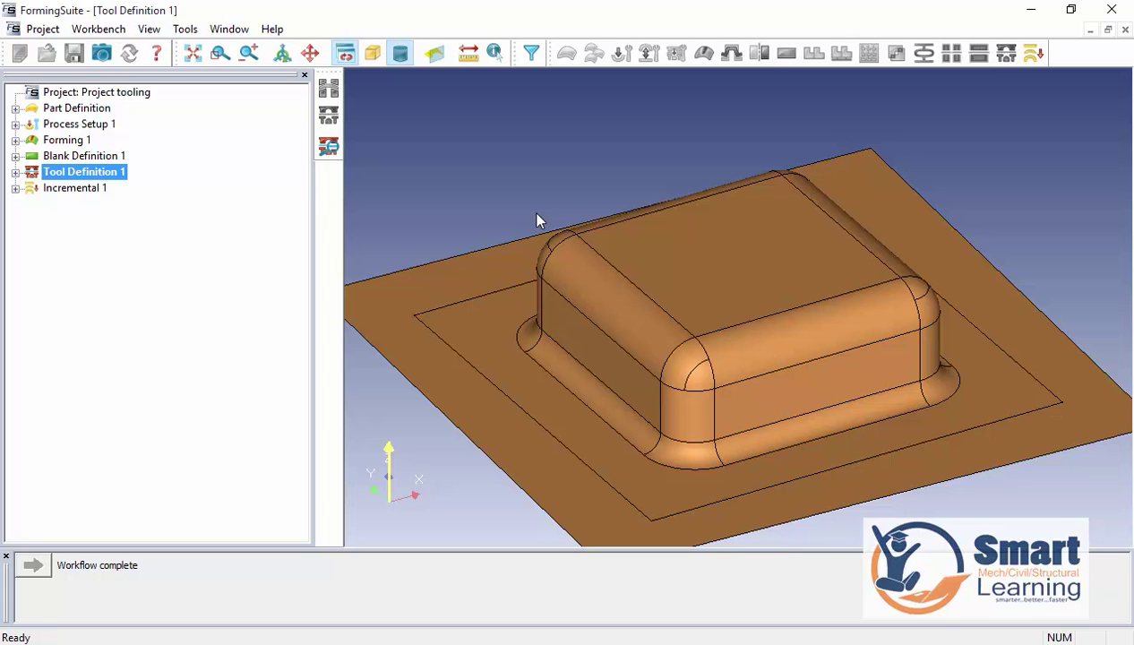
Step: Close the open tooling project and start a new forming analysis
{"action": "left_click", "coordinate": [41, 29]}
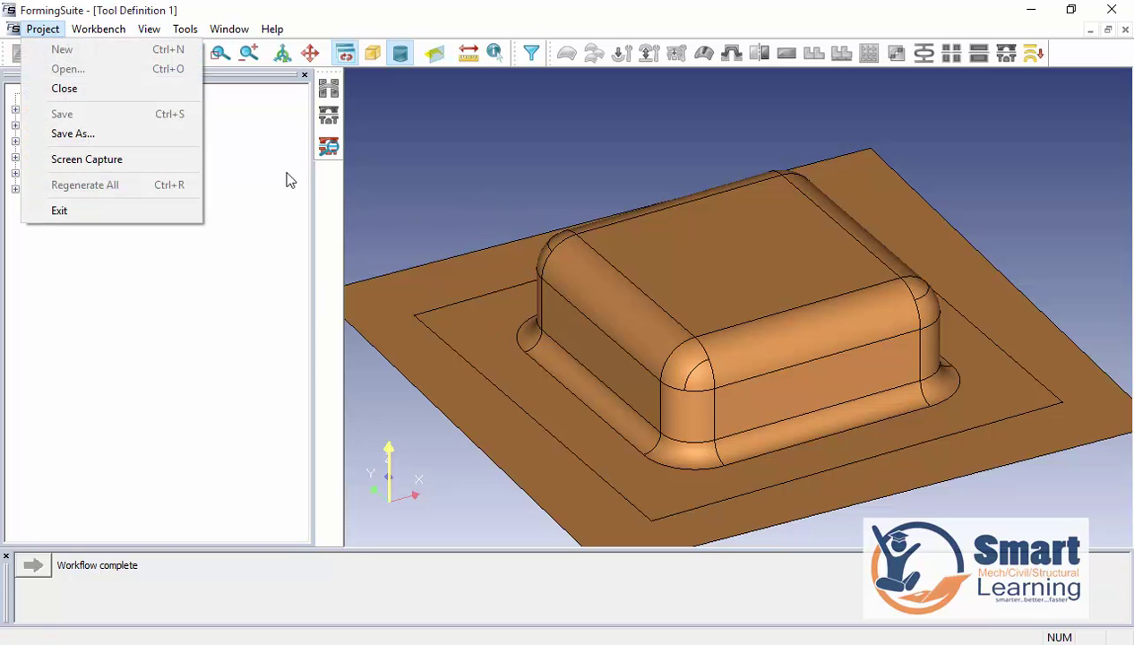
{"action": "left_click", "coordinate": [64, 93]}
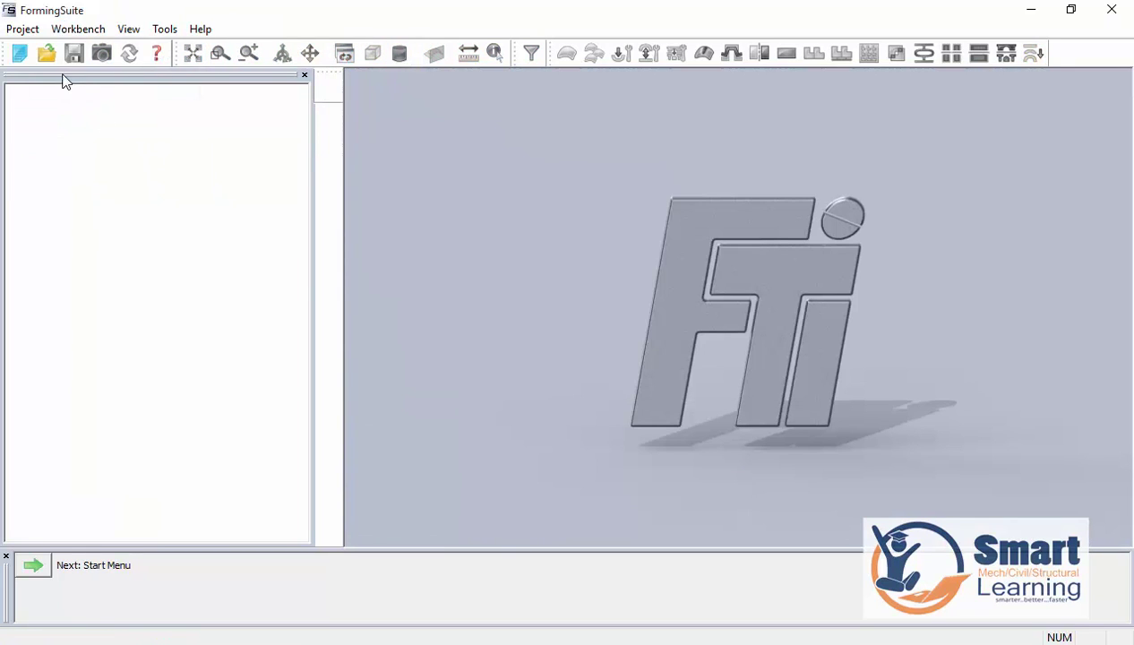
{"action": "left_click", "coordinate": [23, 29]}
{"action": "left_click", "coordinate": [27, 115]}
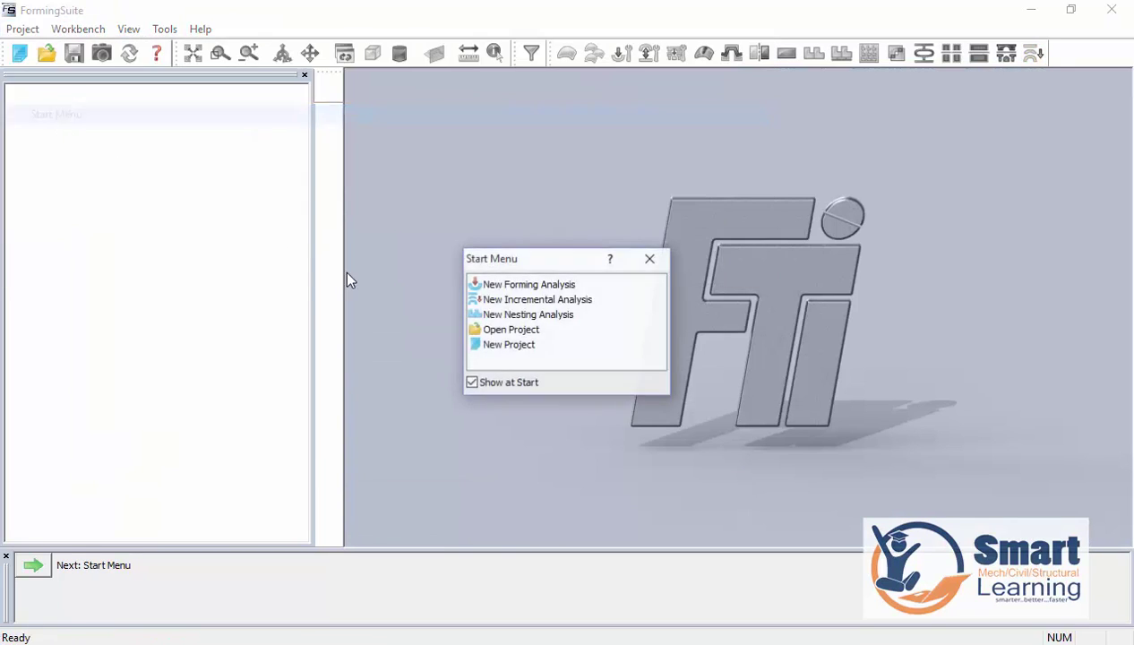
{"action": "double_click", "coordinate": [517, 285]}
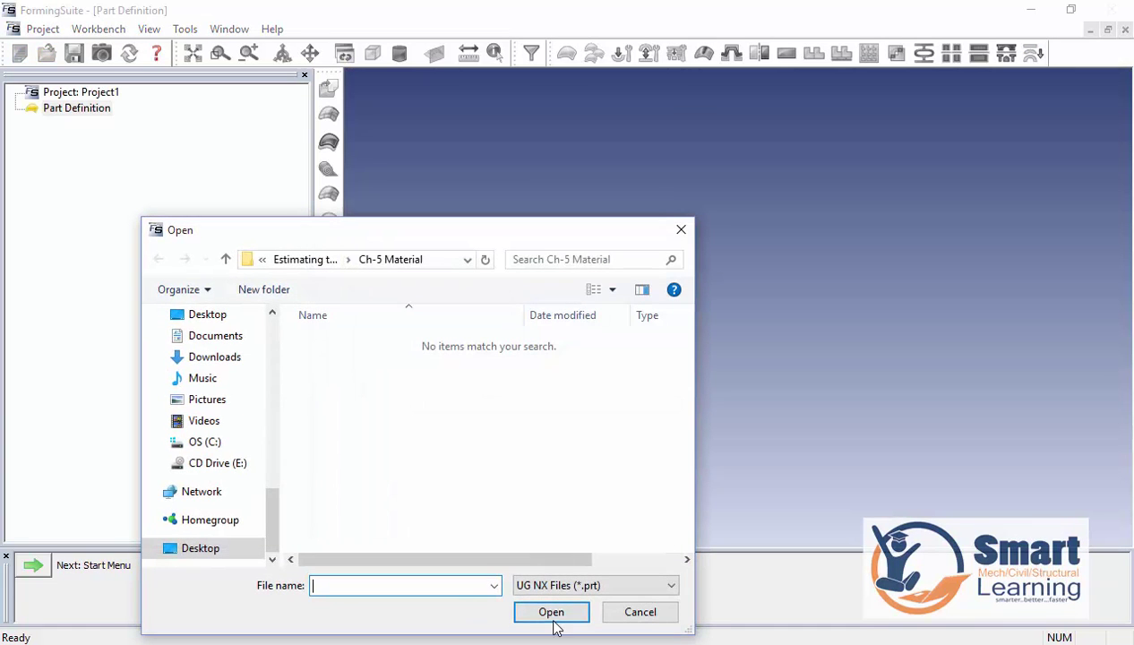
Step: Import the IGES file tooling.igs from the Ch-5 Material folder as the part
{"action": "left_click", "coordinate": [565, 585]}
{"action": "left_click", "coordinate": [578, 421]}
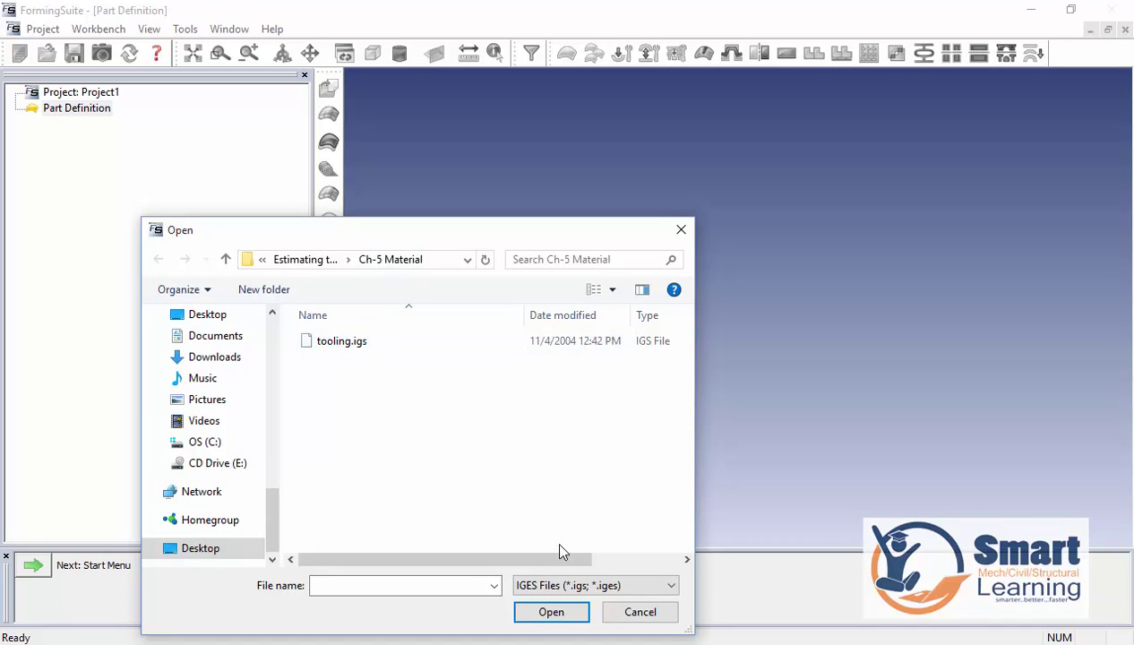
{"action": "double_click", "coordinate": [315, 344]}
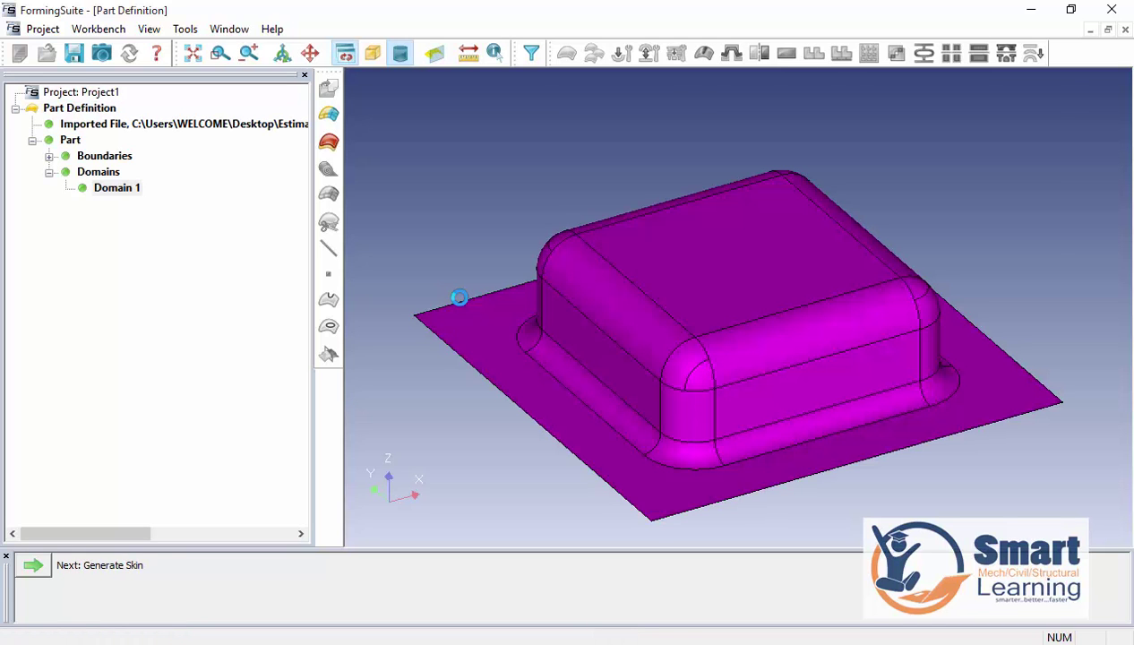
Step: Generate the skin from Domain 1, try the Side thickness directions, and define the thickness from the Middle
{"action": "left_click", "coordinate": [32, 567]}
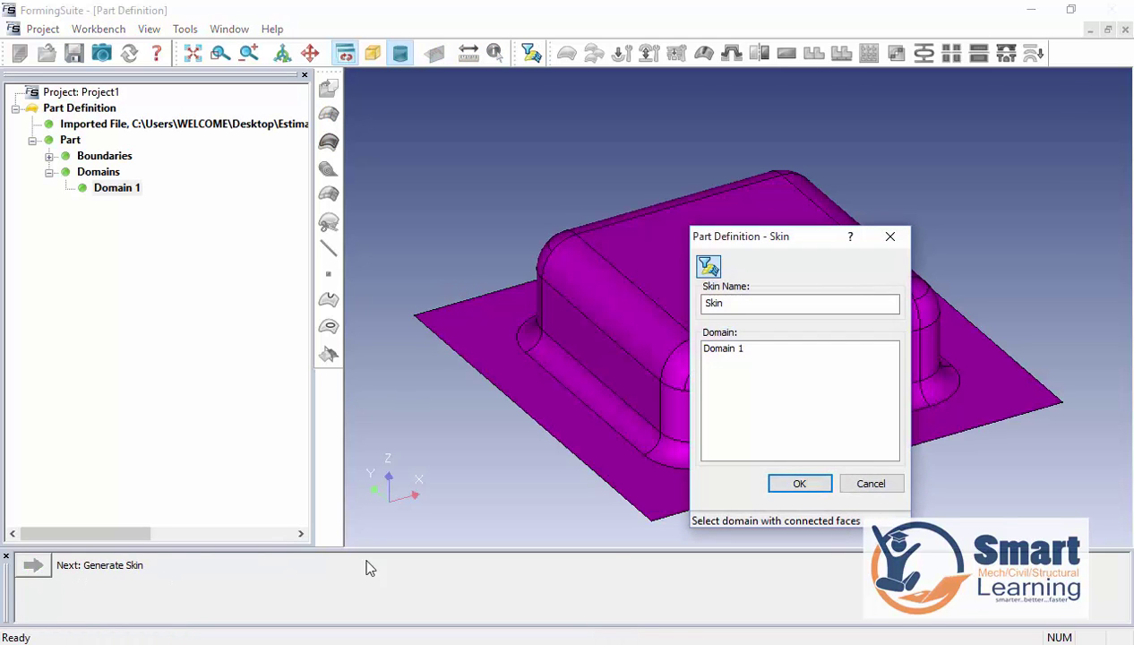
{"action": "left_click", "coordinate": [797, 482]}
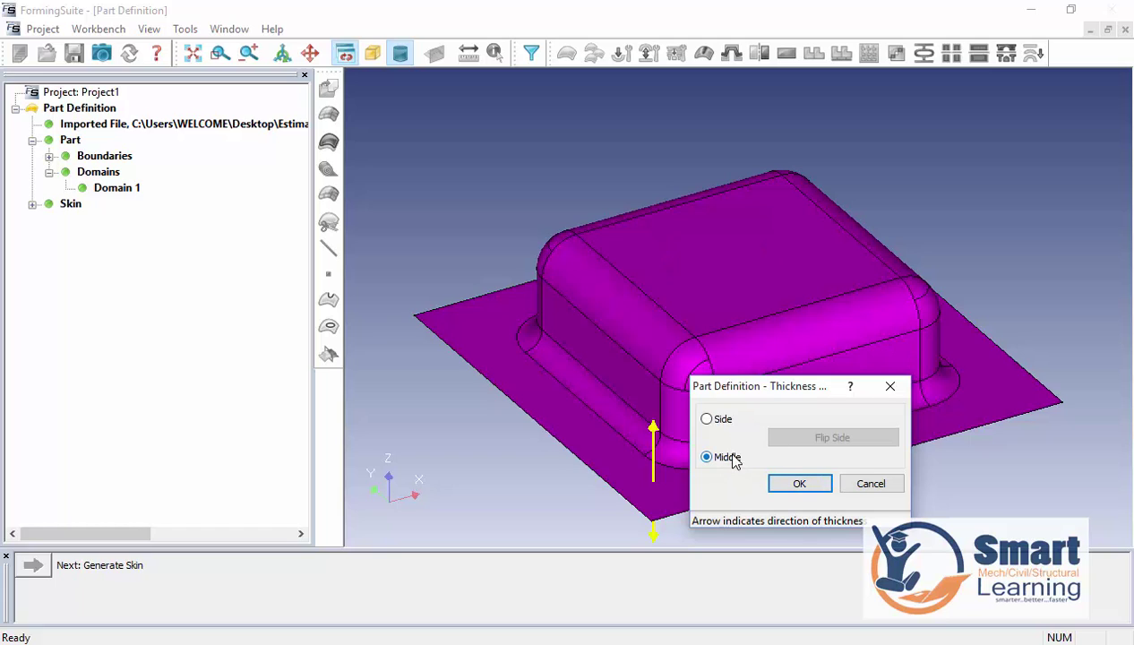
{"action": "left_click", "coordinate": [716, 419]}
{"action": "left_click", "coordinate": [813, 439]}
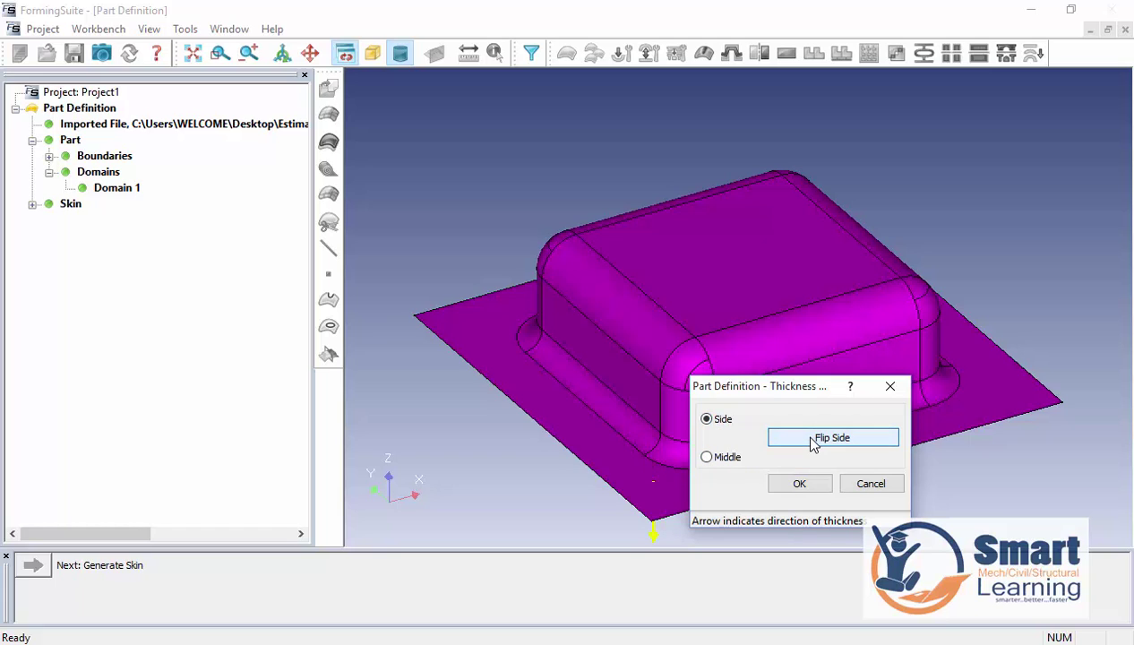
{"action": "left_click", "coordinate": [811, 440]}
{"action": "left_click", "coordinate": [708, 456]}
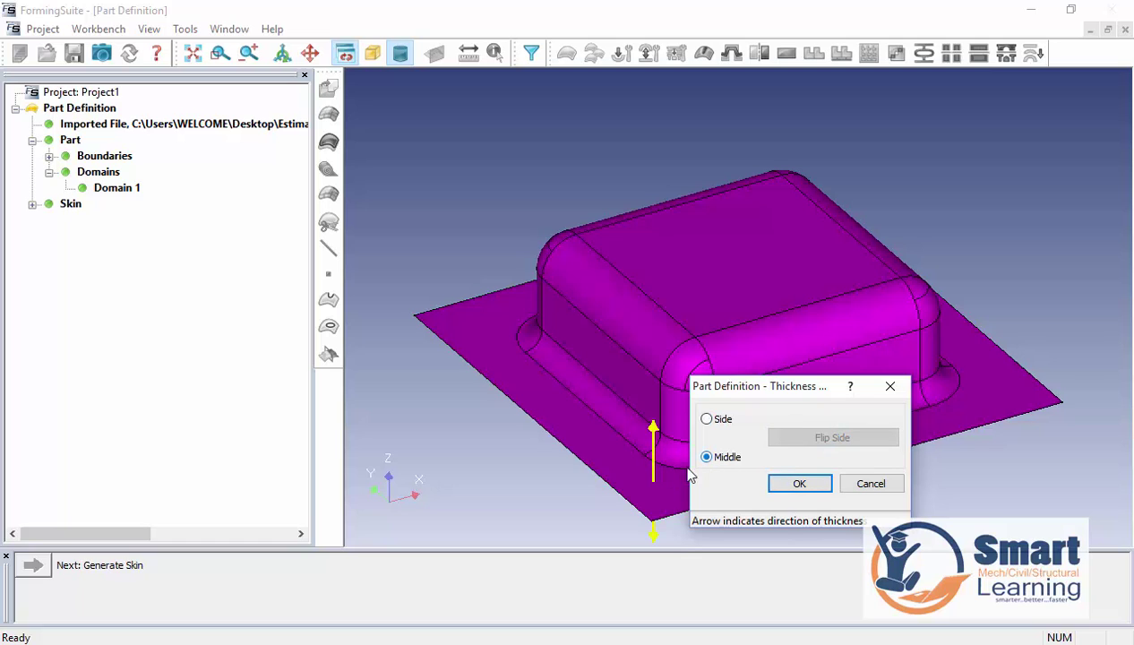
{"action": "left_click", "coordinate": [799, 485]}
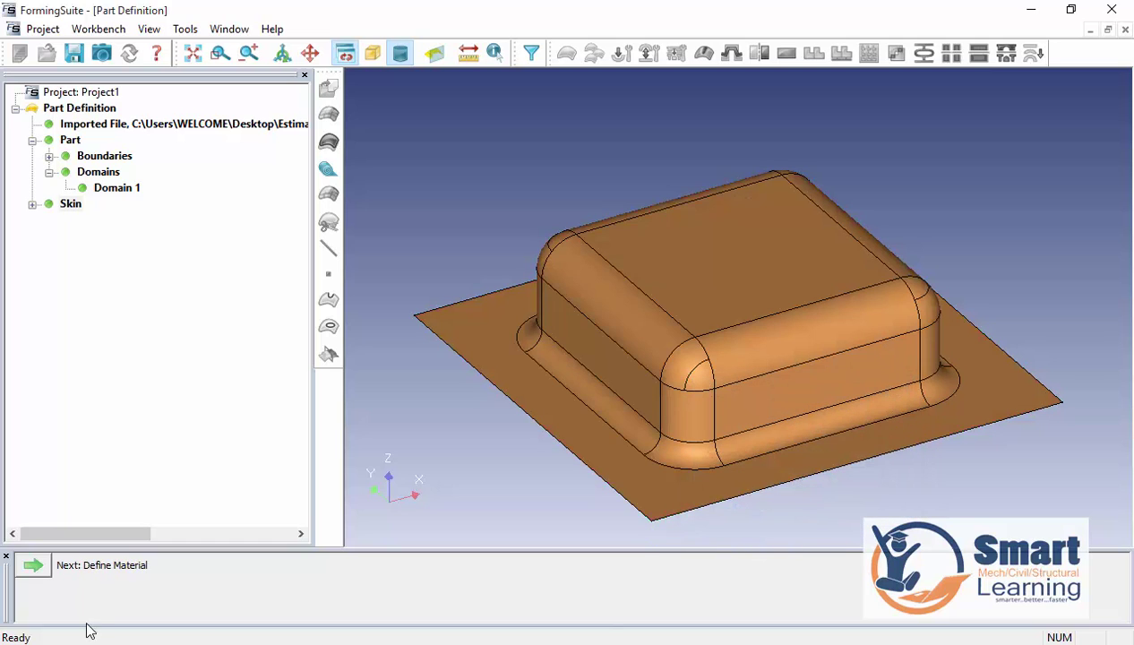
Step: Assign material CREDDQ with a thickness of 2 mm to Domain 1 and check its mechanical properties
{"action": "left_click", "coordinate": [45, 566]}
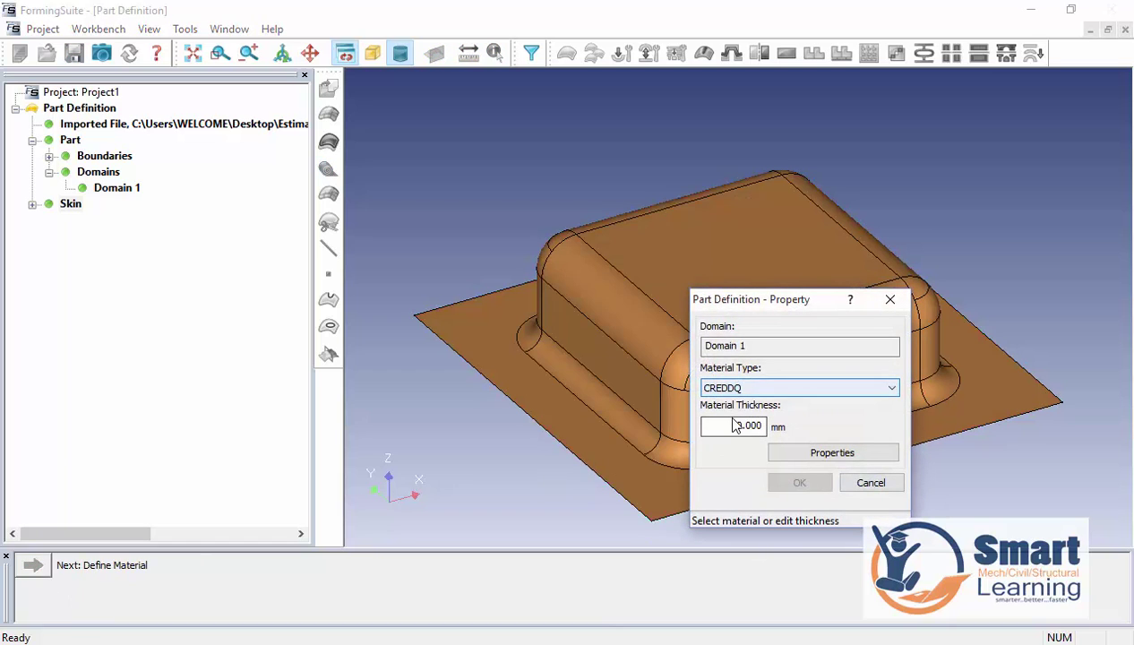
{"action": "left_click_drag", "start_coordinate": [725, 426], "coordinate": [806, 426]}
{"action": "type", "text": "2"}
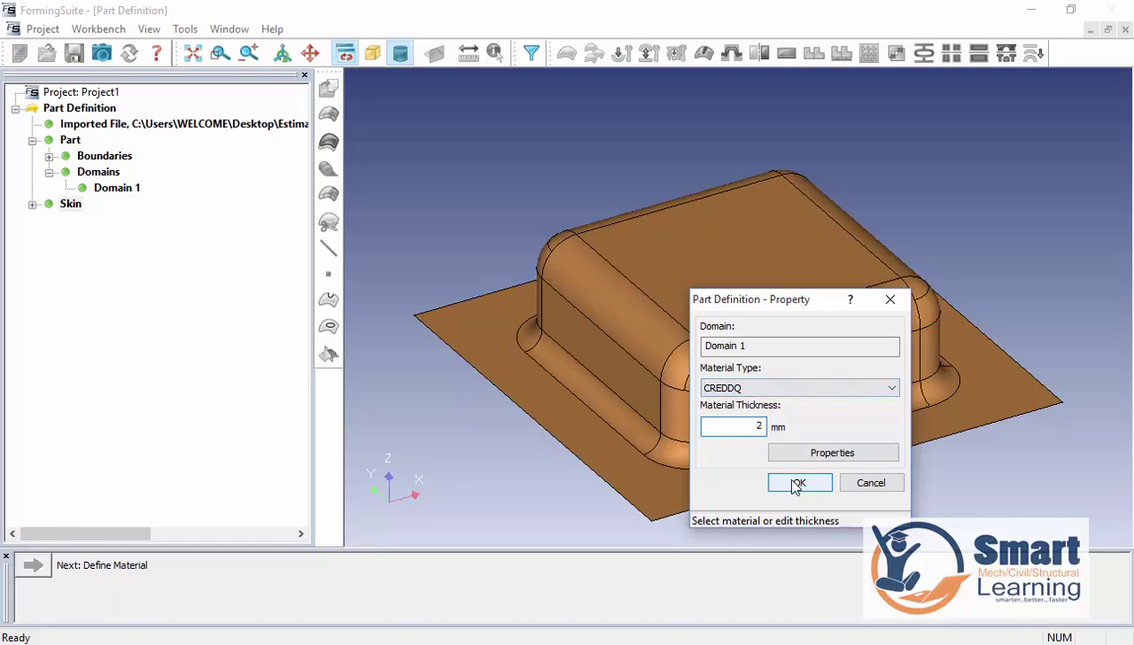
{"action": "left_click", "coordinate": [810, 454]}
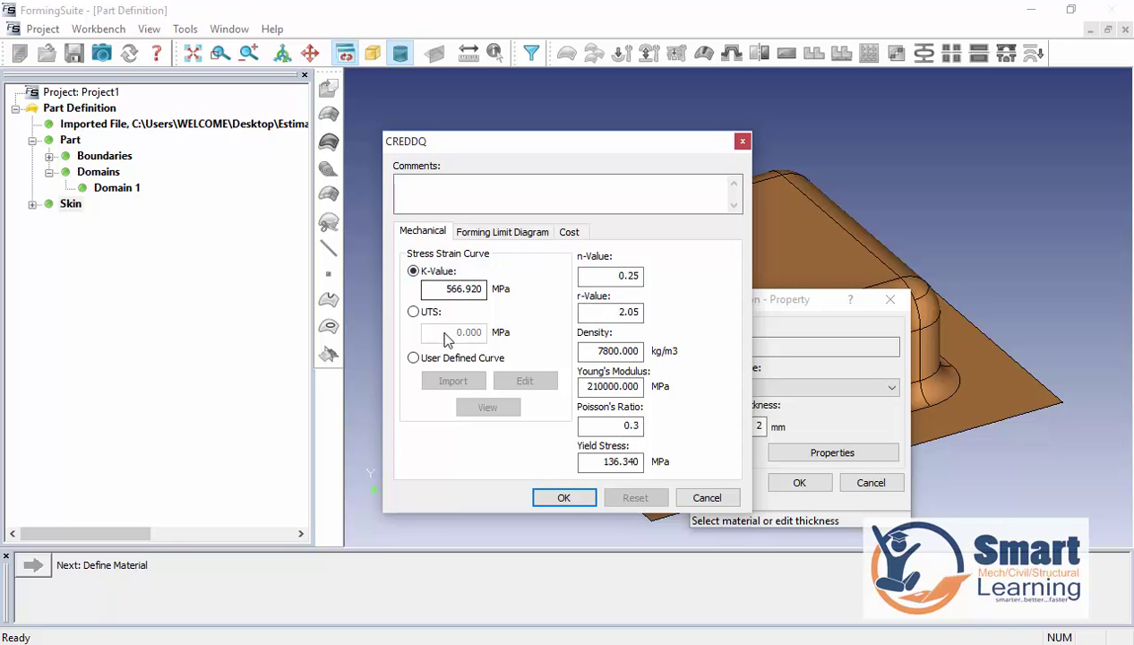
{"action": "left_click", "coordinate": [565, 498]}
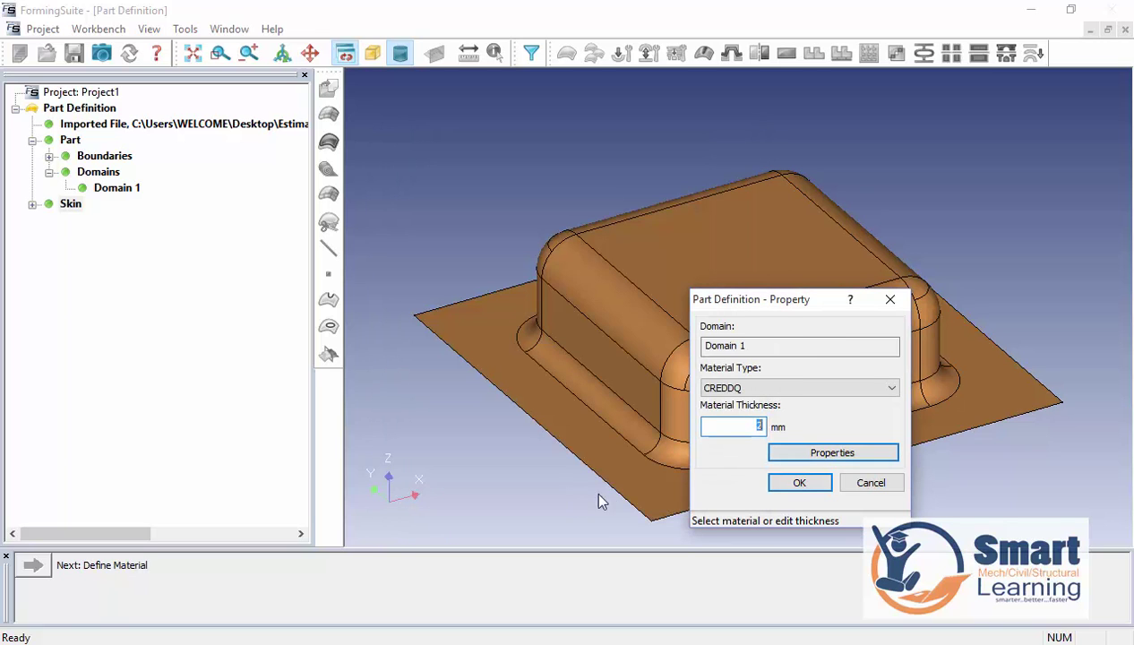
{"action": "left_click", "coordinate": [798, 482]}
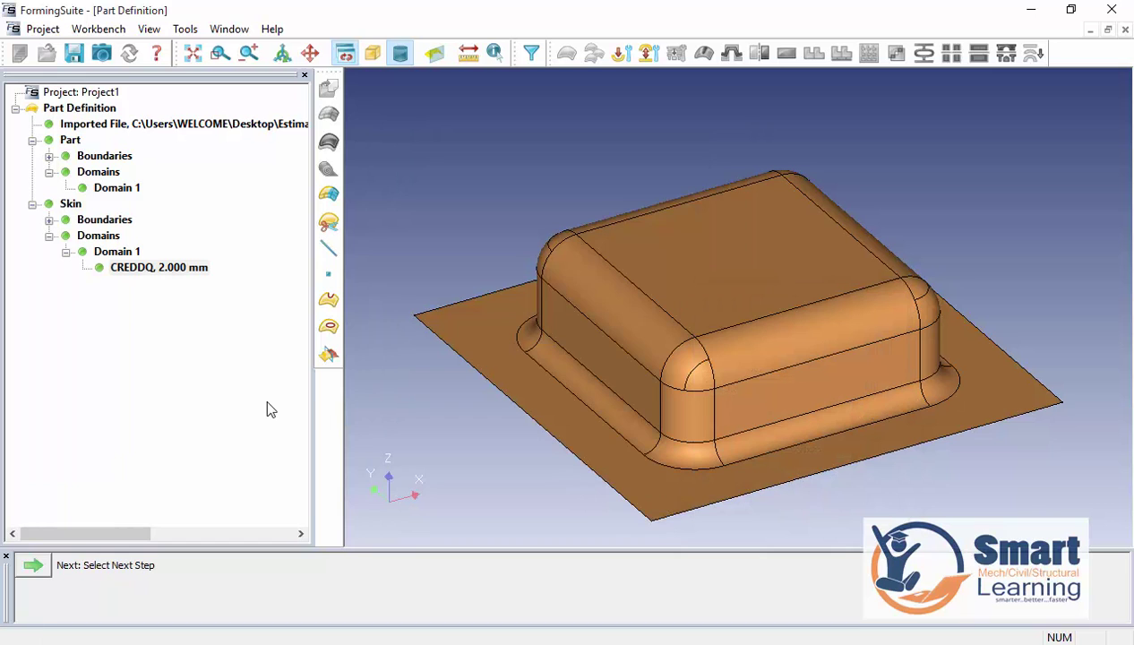
Step: Start the process setup and mesh the part with a maximum element size of 2 mm
{"action": "left_click", "coordinate": [34, 565]}
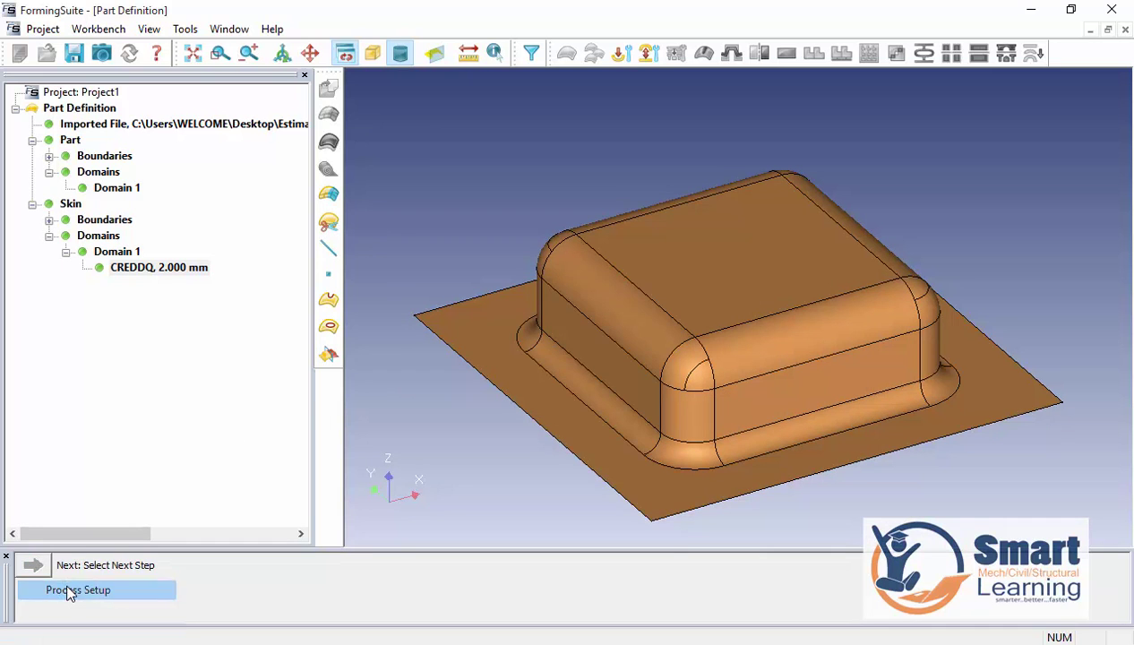
{"action": "left_click", "coordinate": [70, 590]}
{"action": "double_click", "coordinate": [737, 422]}
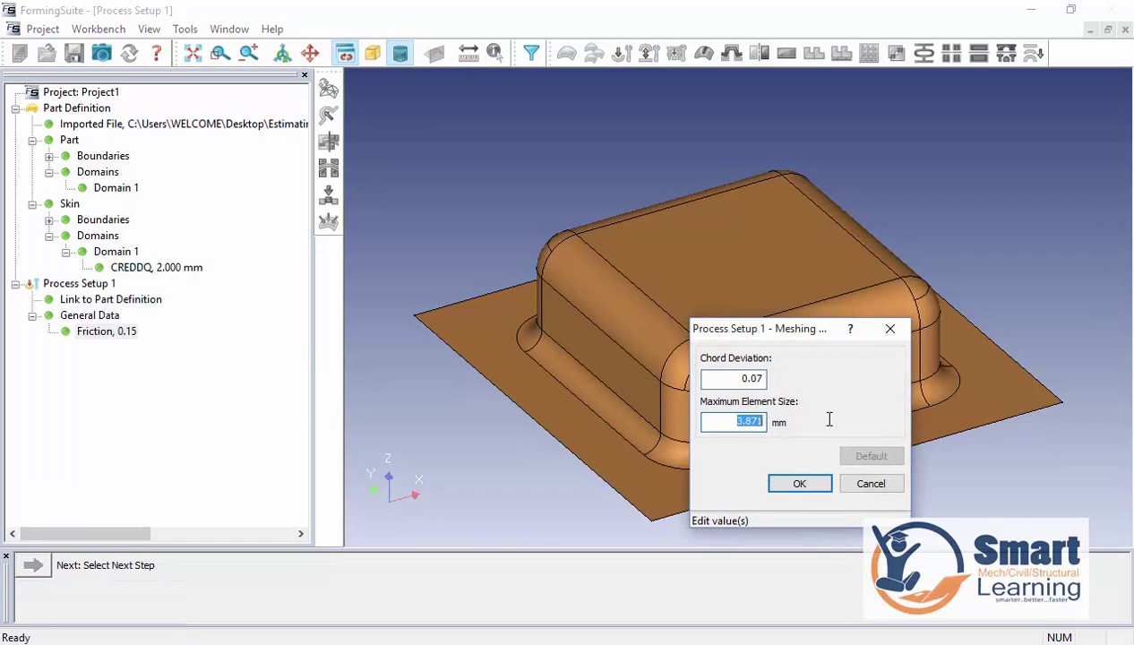
{"action": "type", "text": "4"}
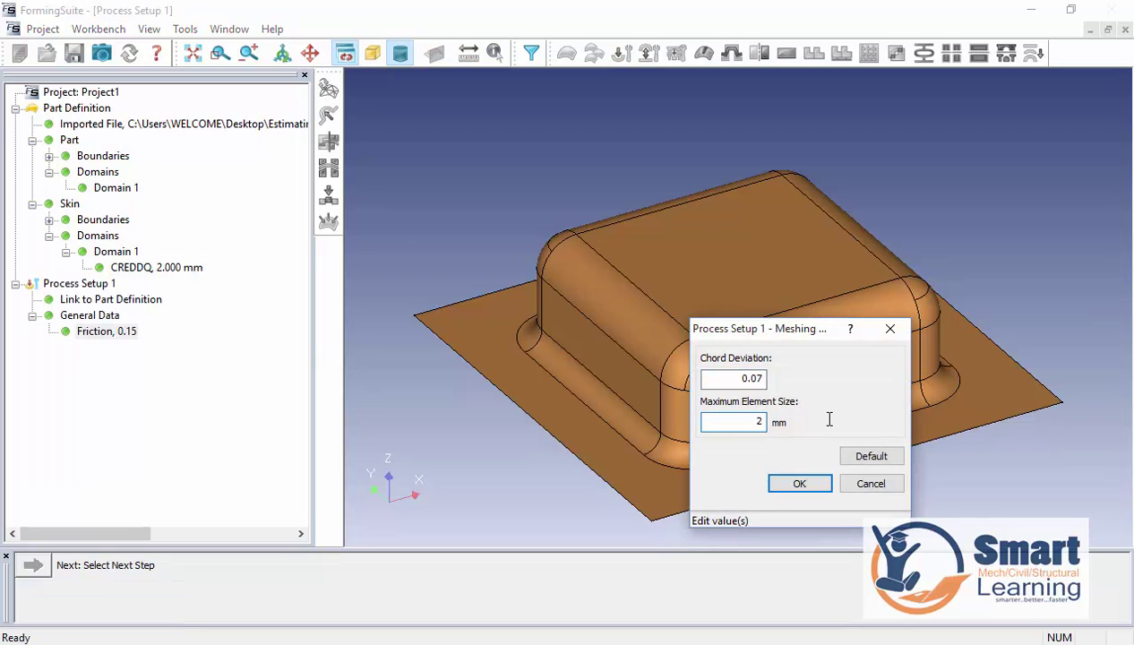
{"action": "left_click", "coordinate": [799, 484]}
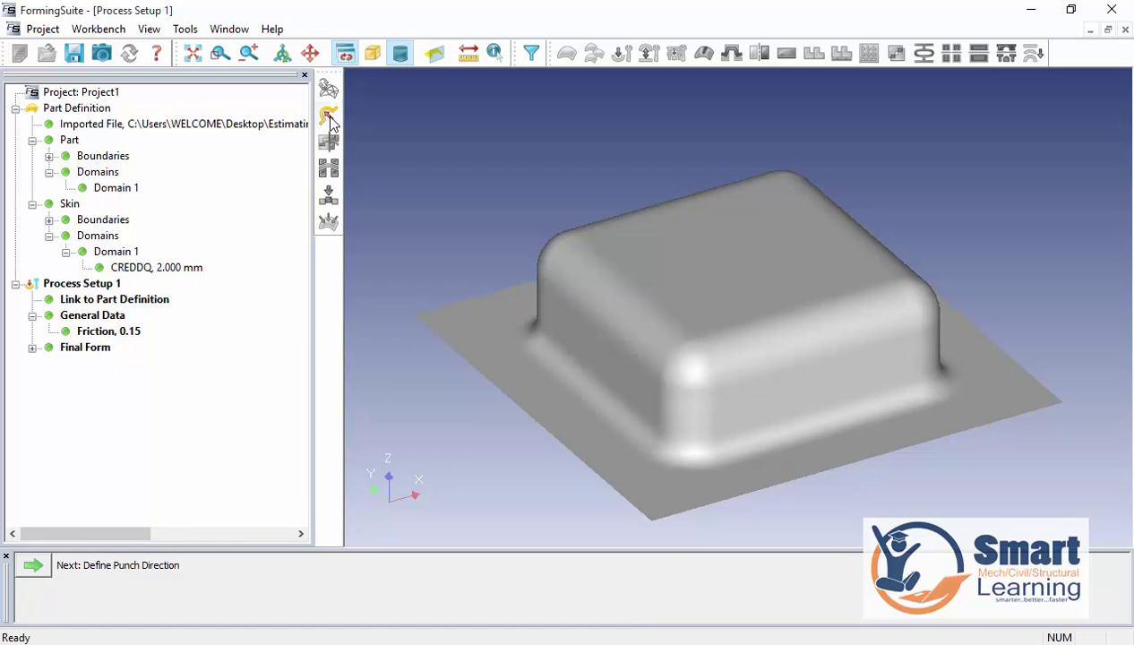
Step: Define the punch direction manually with the vector X 0, Y 0, Z 1
{"action": "left_click", "coordinate": [33, 569]}
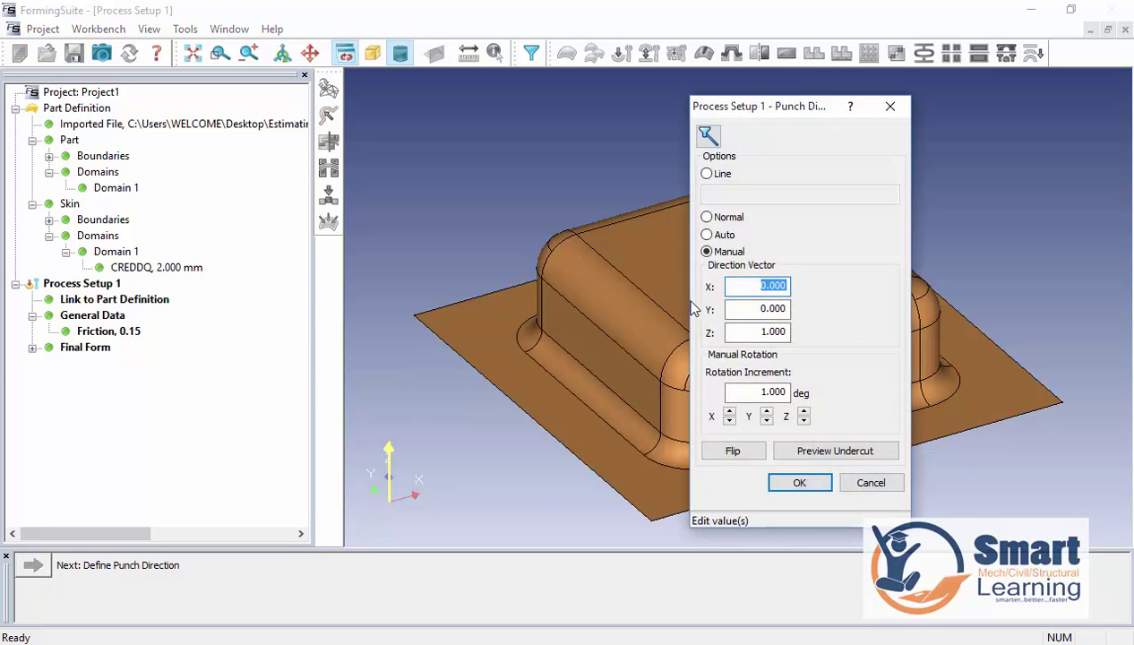
{"action": "left_click", "coordinate": [797, 484]}
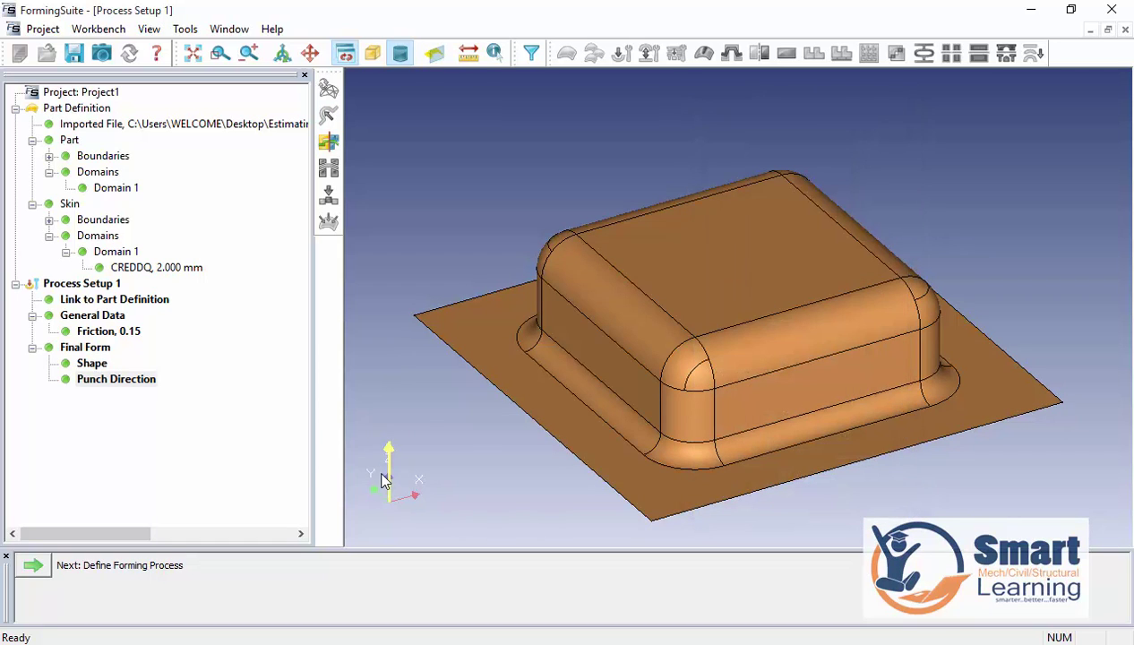
Step: Set the forming process to Form and run the forming analysis
{"action": "left_click", "coordinate": [327, 143]}
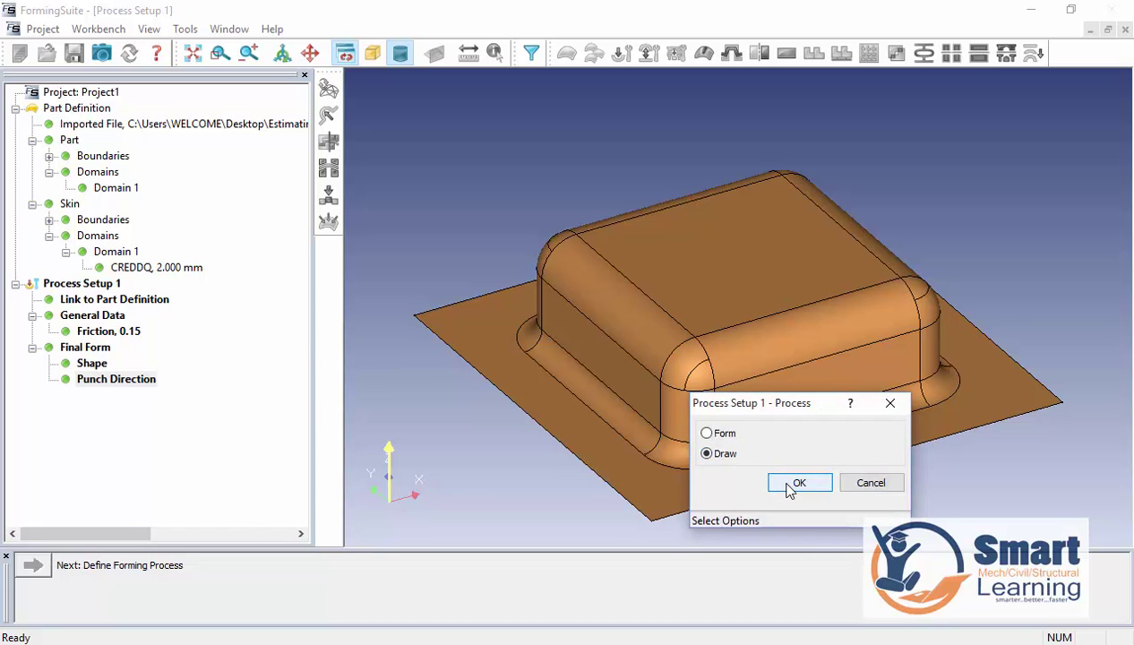
{"action": "left_click", "coordinate": [718, 437]}
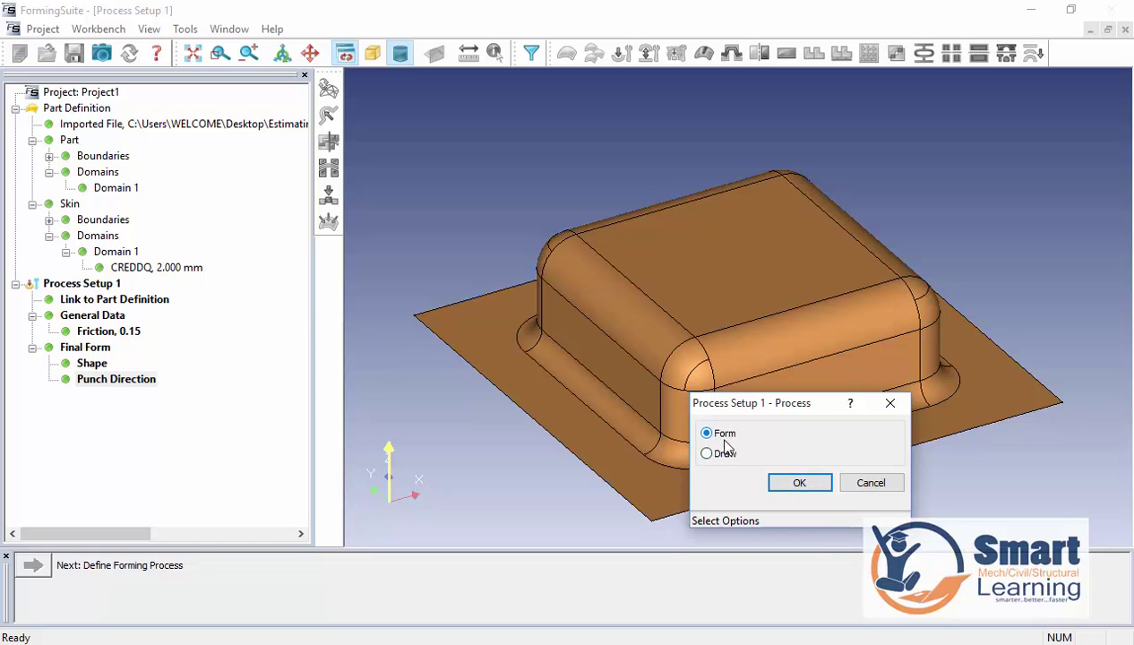
{"action": "left_click", "coordinate": [779, 485]}
{"action": "left_click", "coordinate": [33, 565]}
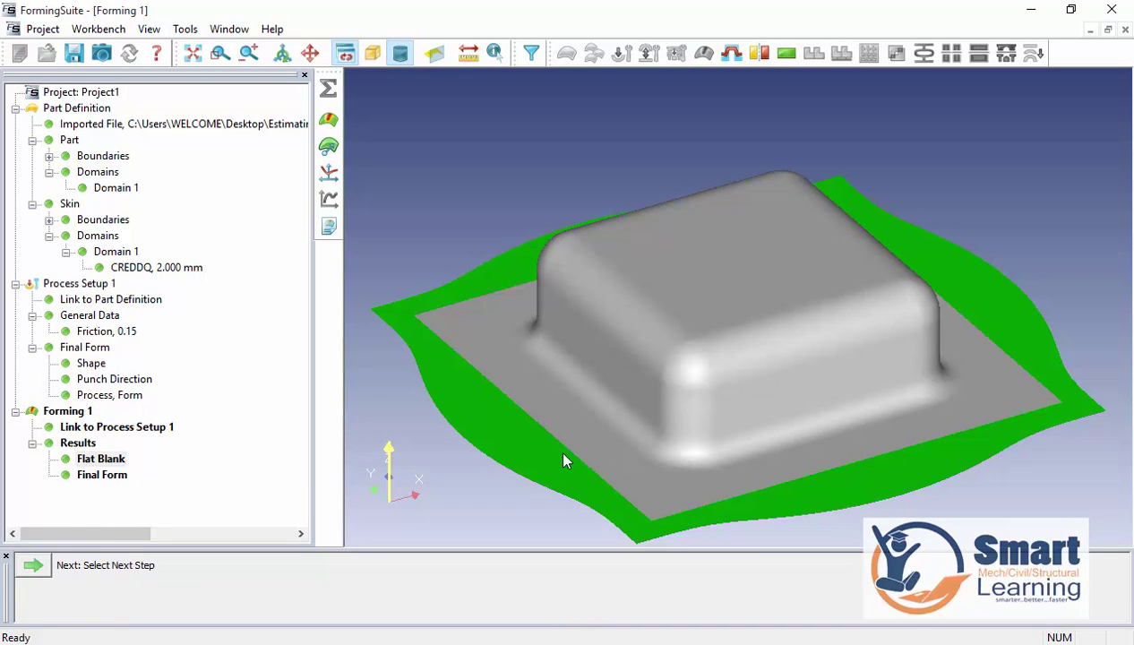
Step: Examine the Safety Zone, Thickness Strain and Thickness result plots of the final form
{"action": "left_click", "coordinate": [329, 119]}
{"action": "left_click", "coordinate": [387, 143]}
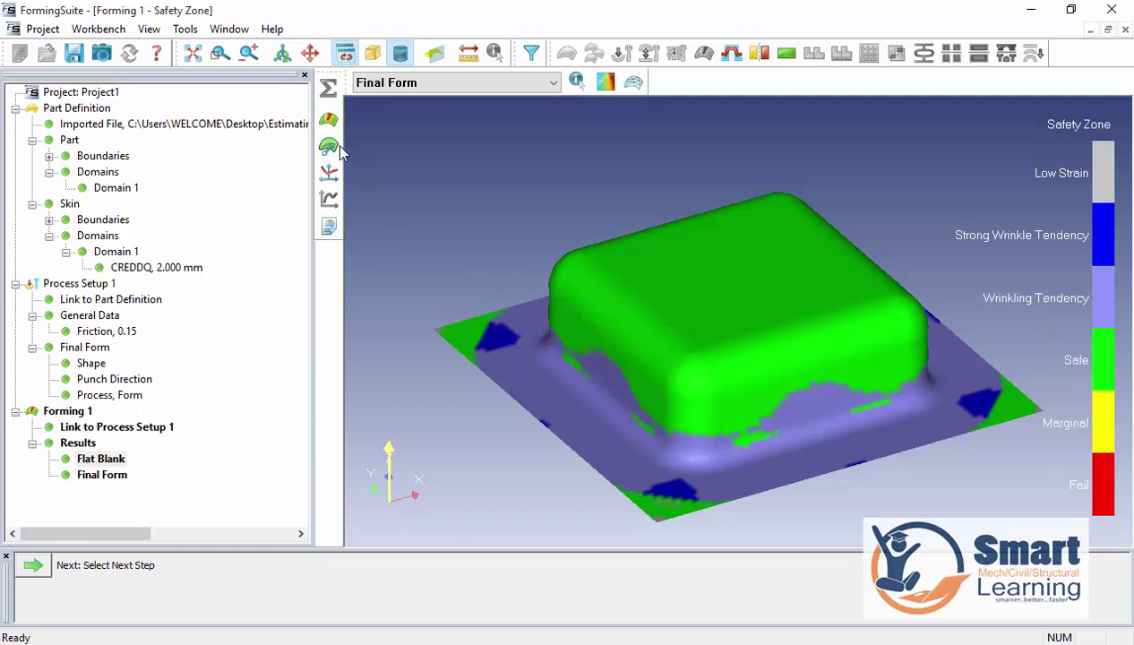
{"action": "left_click", "coordinate": [328, 119]}
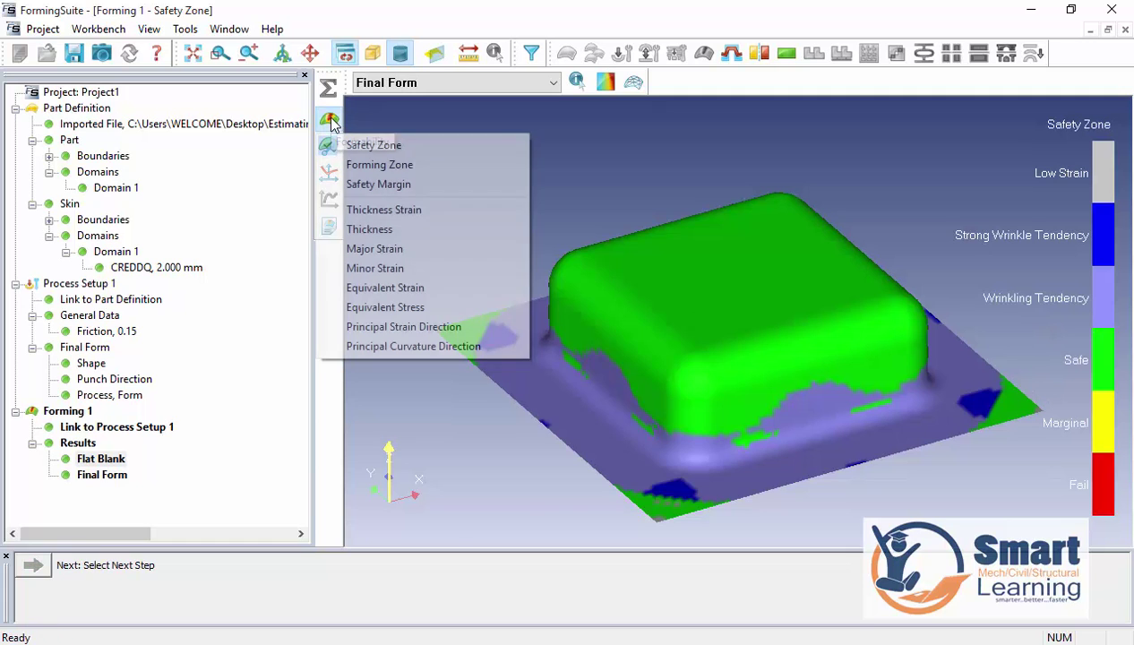
{"action": "left_click", "coordinate": [372, 213]}
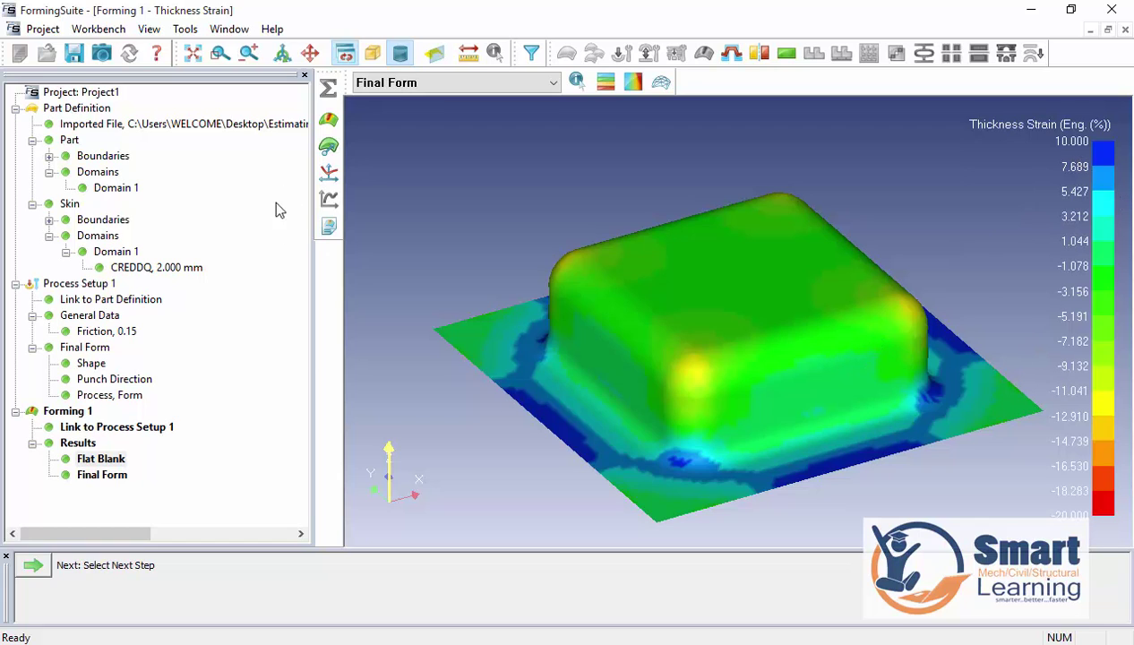
{"action": "left_click", "coordinate": [328, 119]}
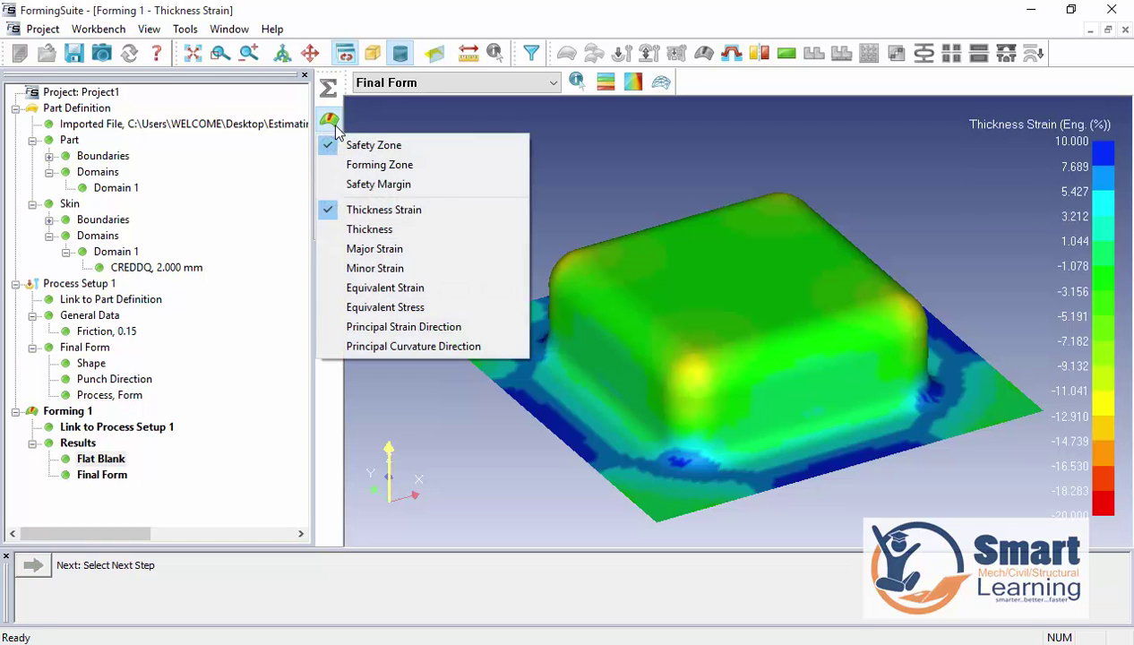
{"action": "left_click", "coordinate": [407, 233]}
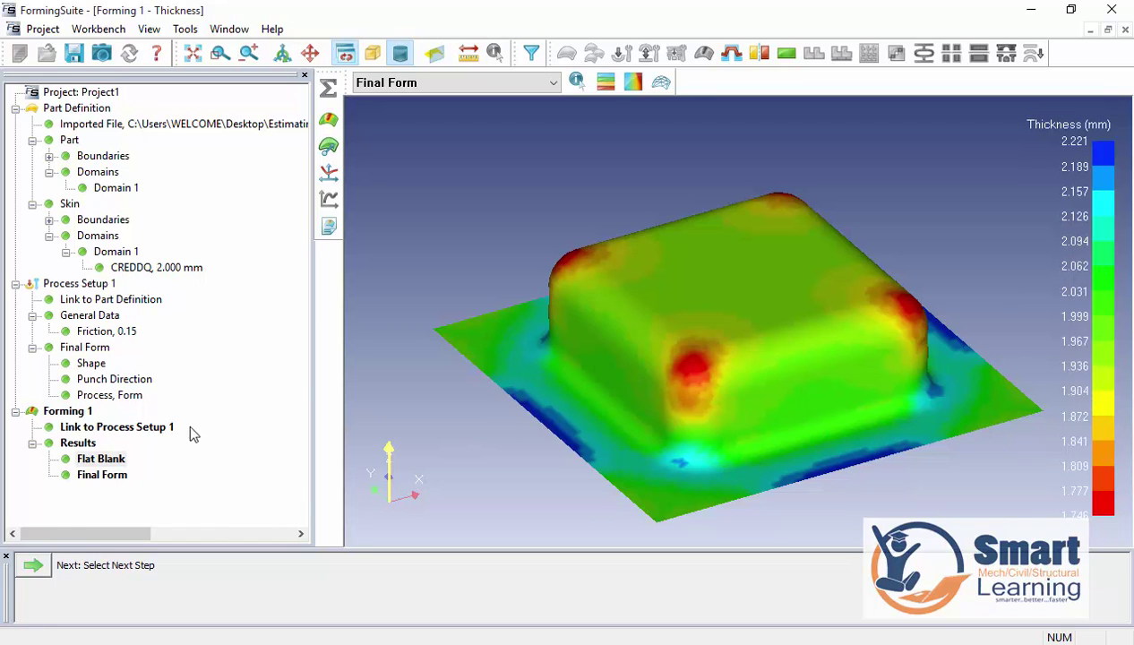
Step: Save the results report as a PowerPoint document named Project1_Report and view its material properties slide
{"action": "left_click", "coordinate": [328, 227]}
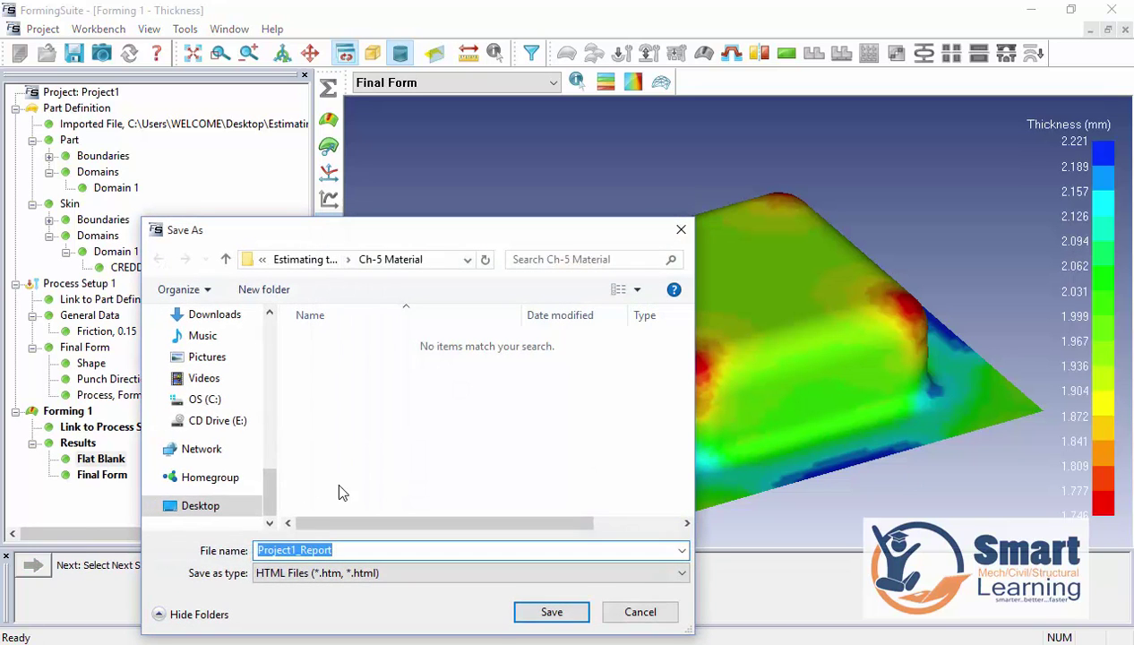
{"action": "left_click", "coordinate": [346, 573]}
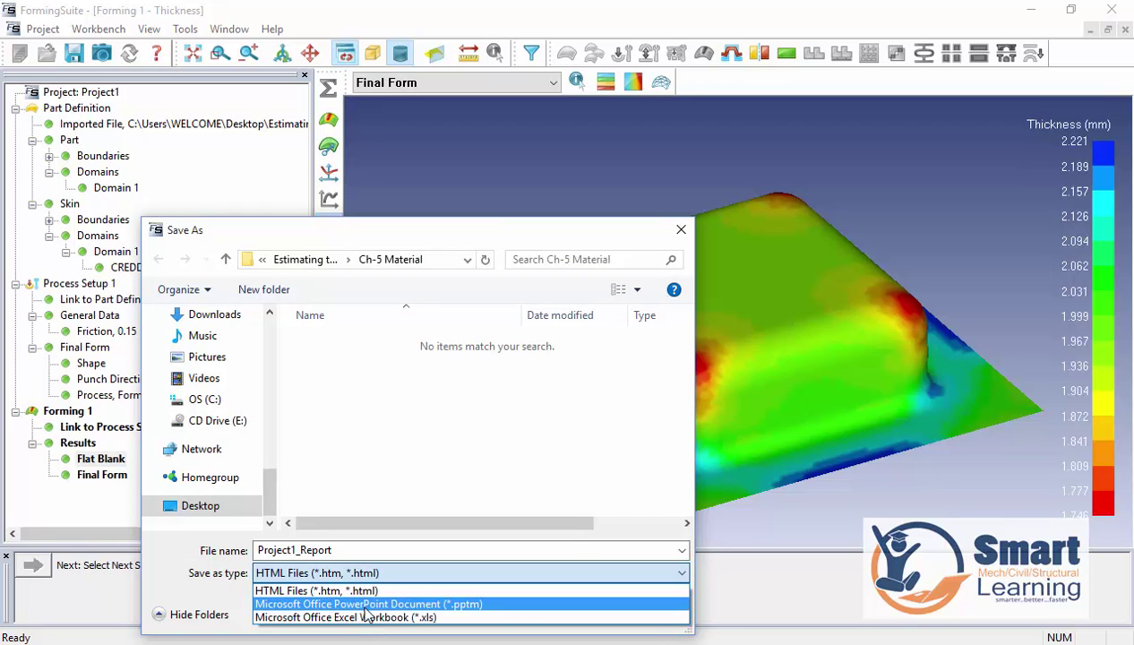
{"action": "left_click", "coordinate": [365, 606]}
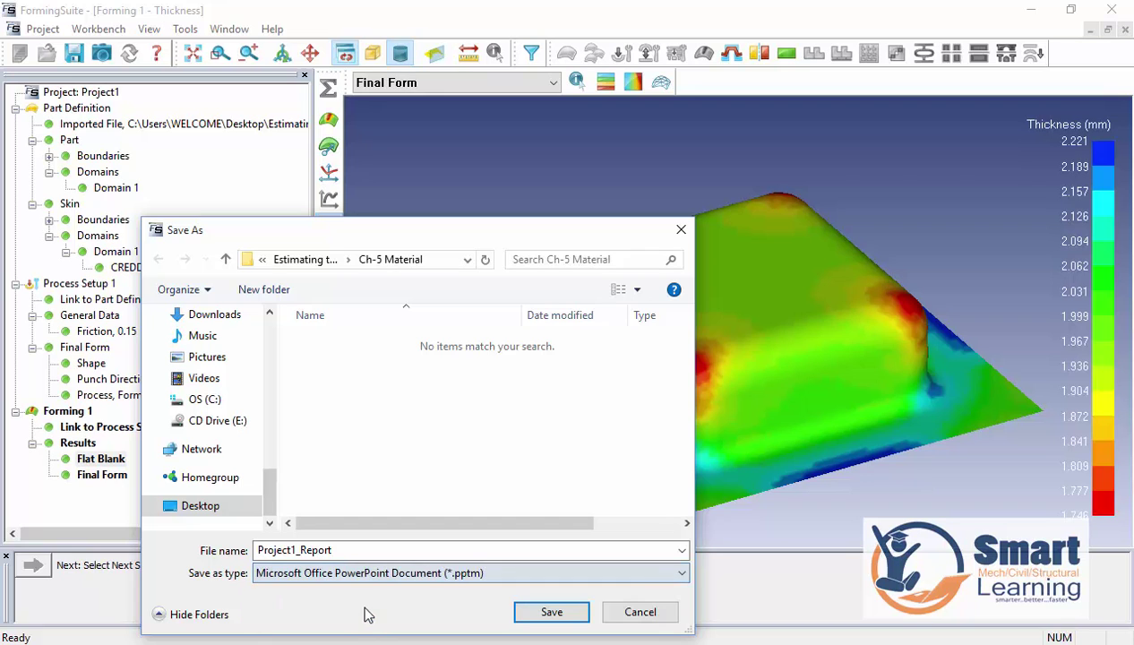
{"action": "left_click", "coordinate": [563, 613]}
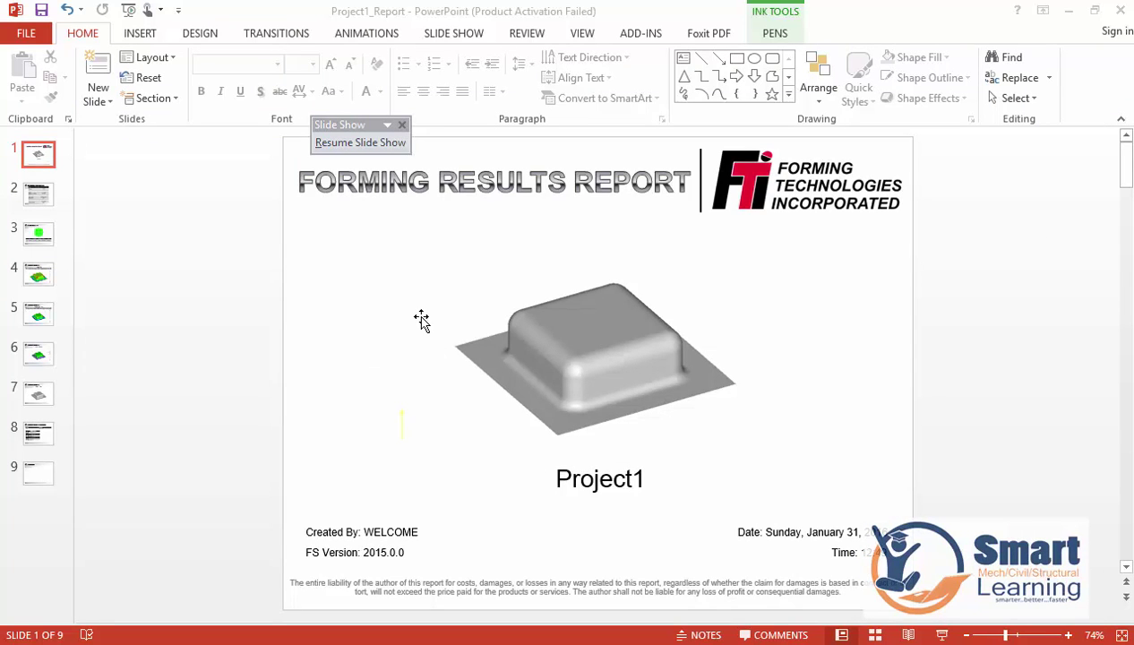
{"action": "left_click", "coordinate": [39, 197]}
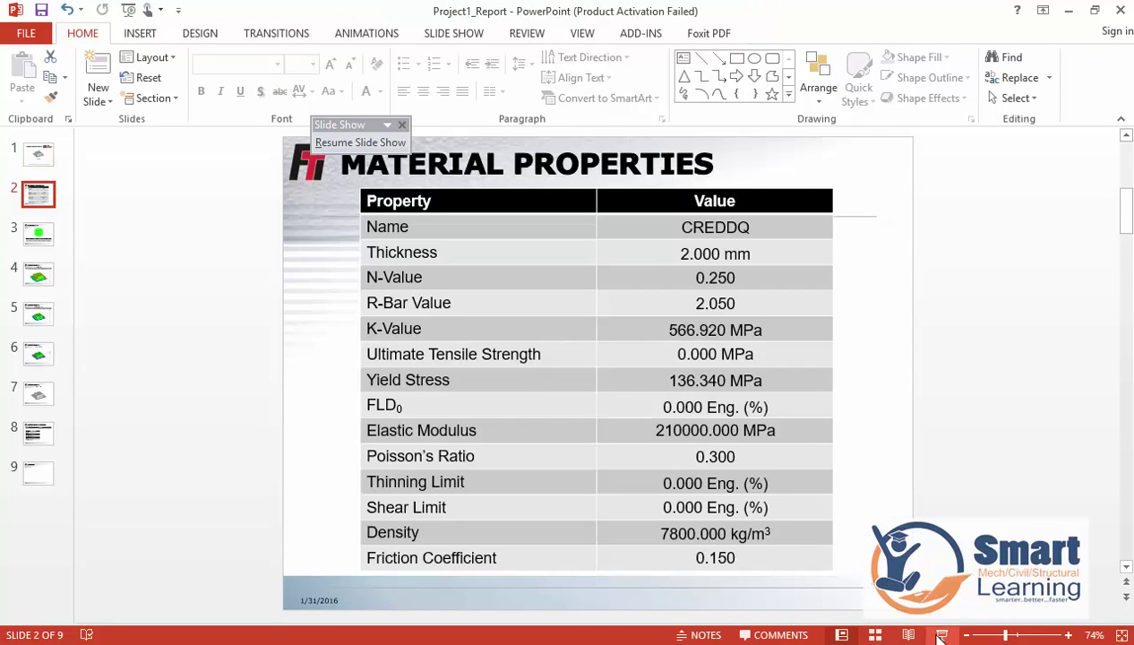
Step: Review the report as a slide show from the material properties through the blank results, thickness, thickness strain, safety zones and final form
{"action": "left_click", "coordinate": [942, 634]}
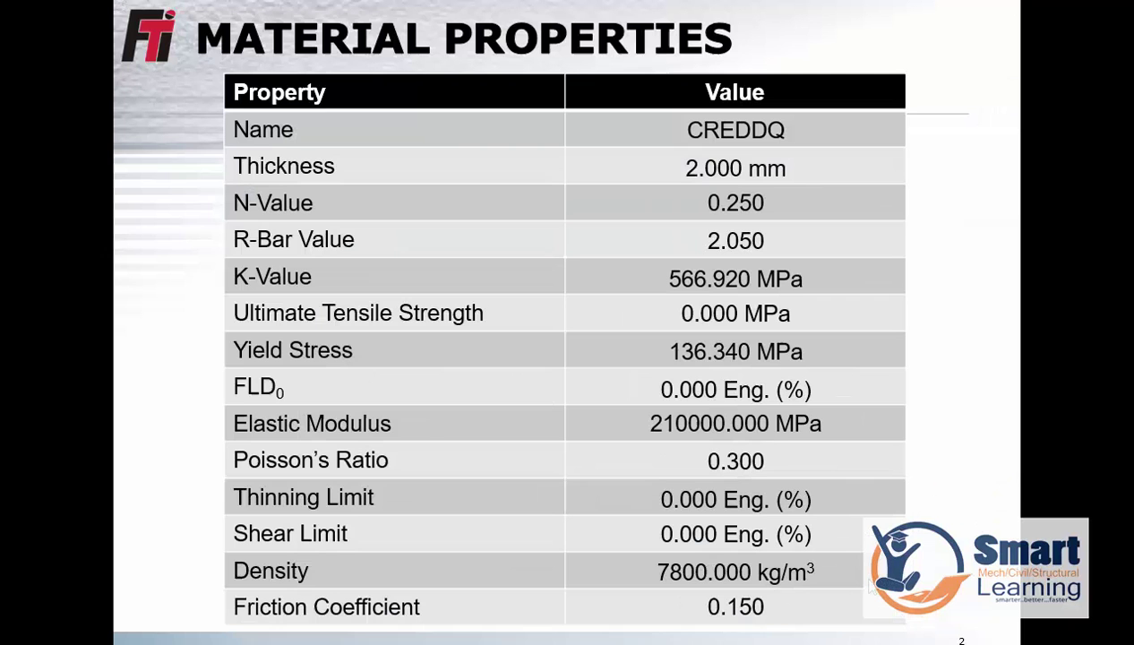
{"action": "left_click", "coordinate": [472, 236]}
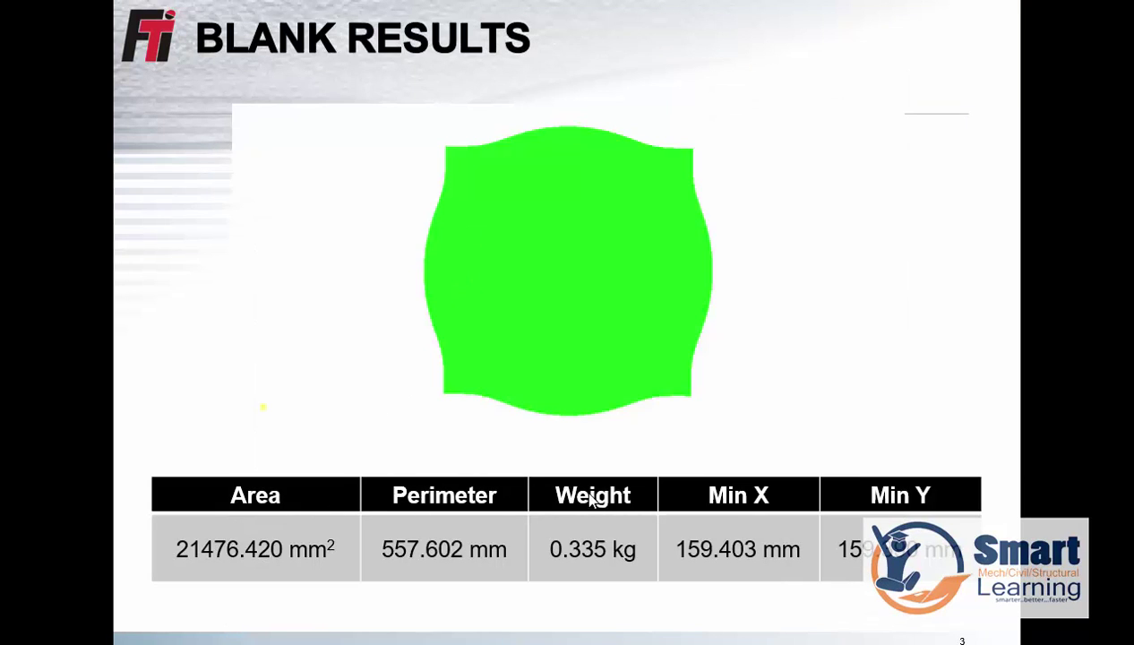
{"action": "left_click", "coordinate": [616, 397]}
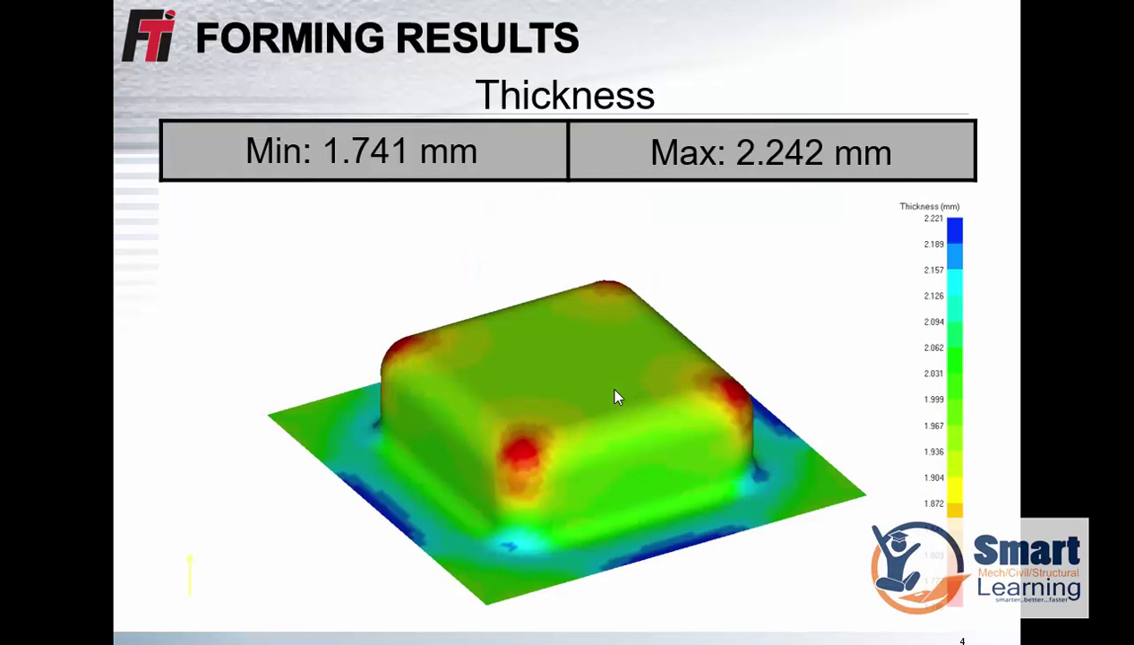
{"action": "key", "text": "Right"}
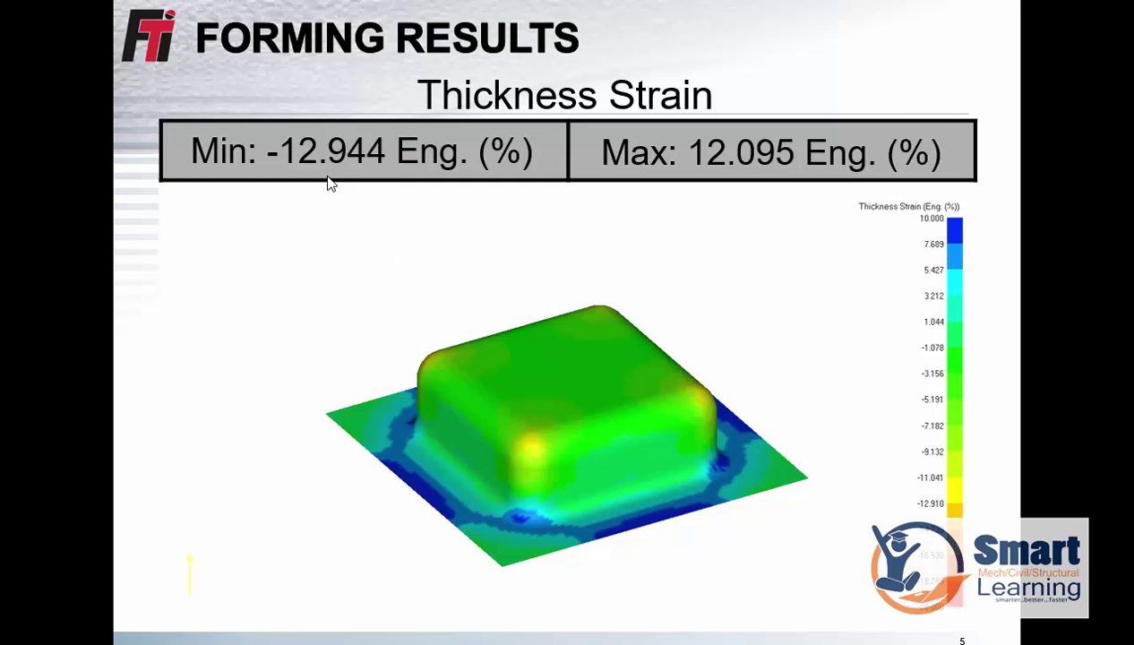
{"action": "key", "text": "Right"}
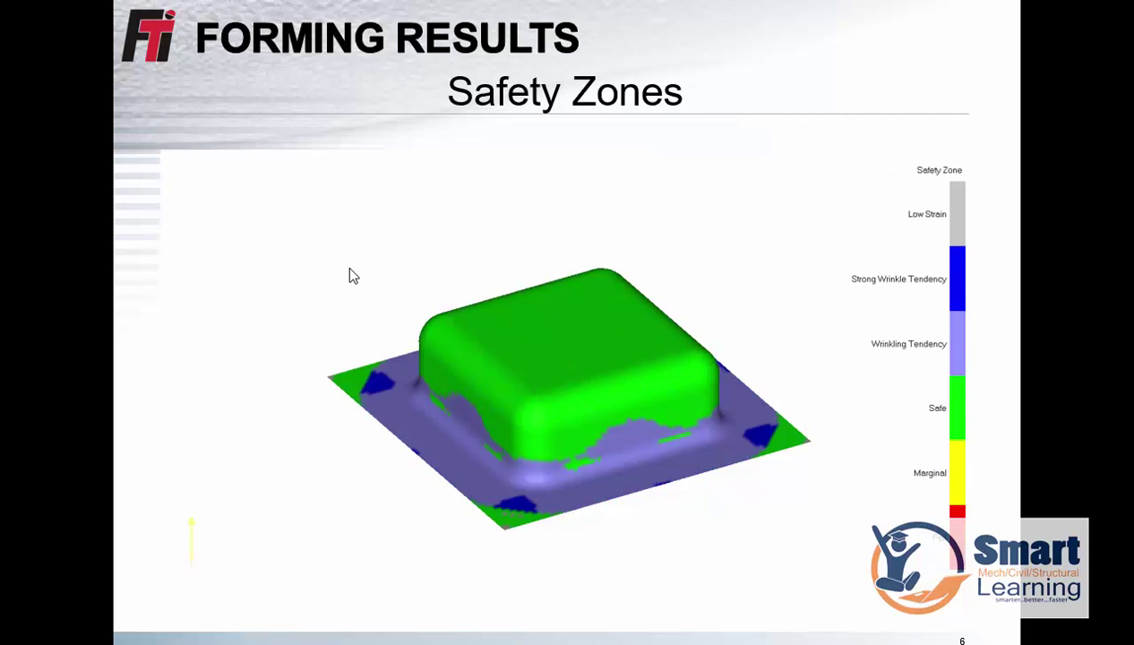
{"action": "key", "text": "Right"}
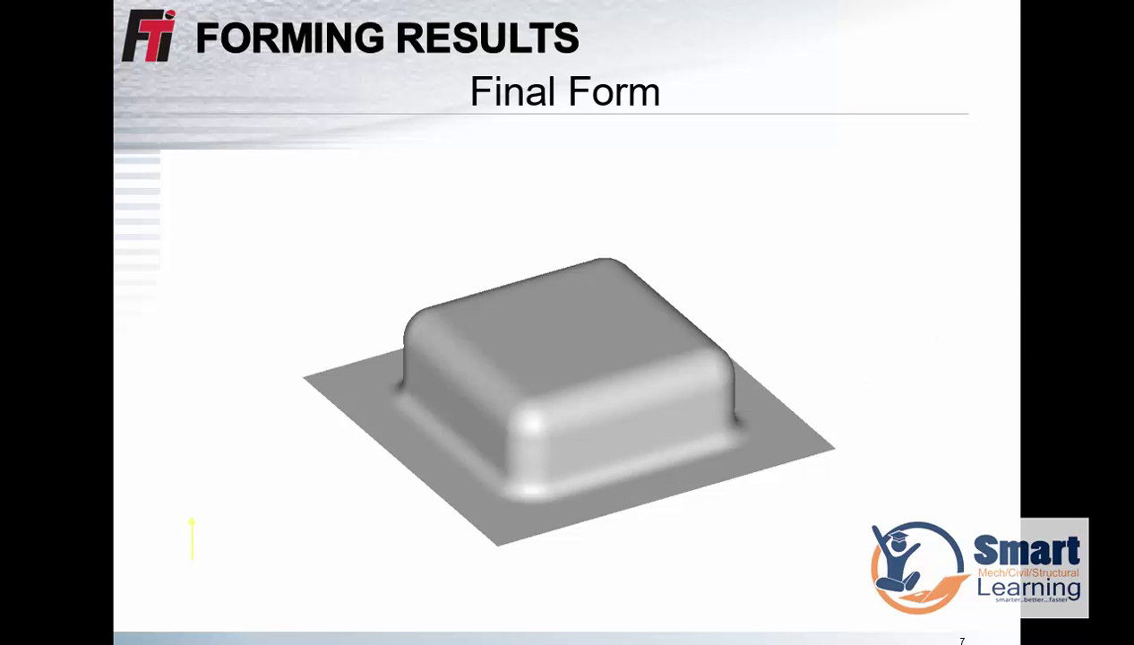
{"action": "key", "text": "Right"}
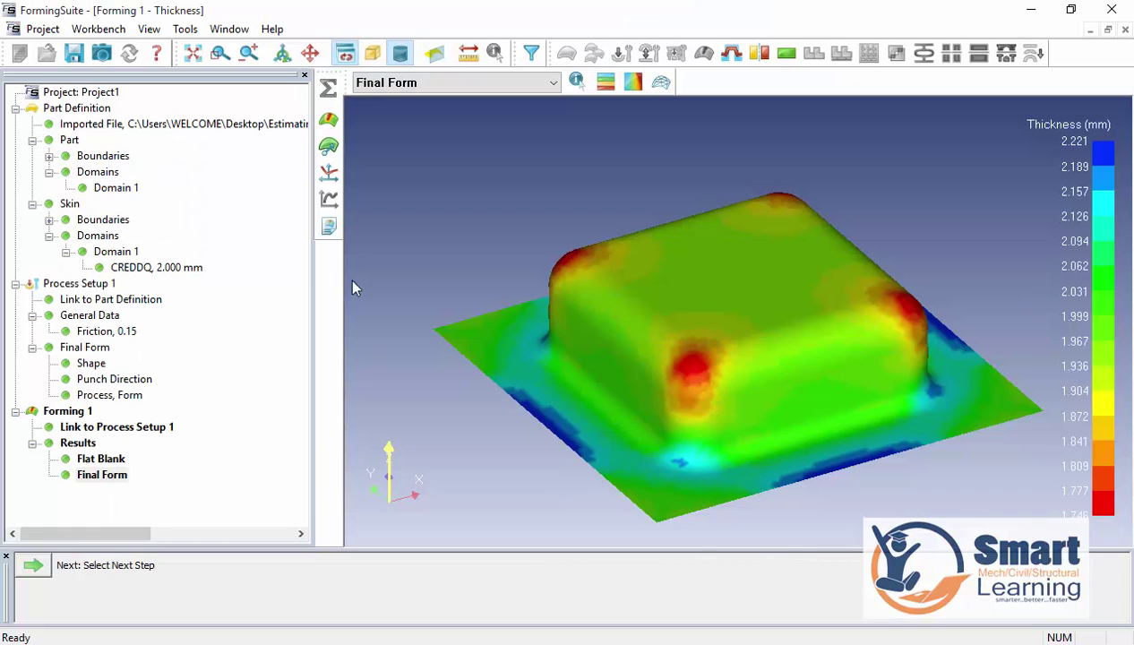
Step: Save the forming results report as a Microsoft Office Excel Workbook named Project1_Report
{"action": "left_click", "coordinate": [329, 226]}
{"action": "left_click", "coordinate": [328, 575]}
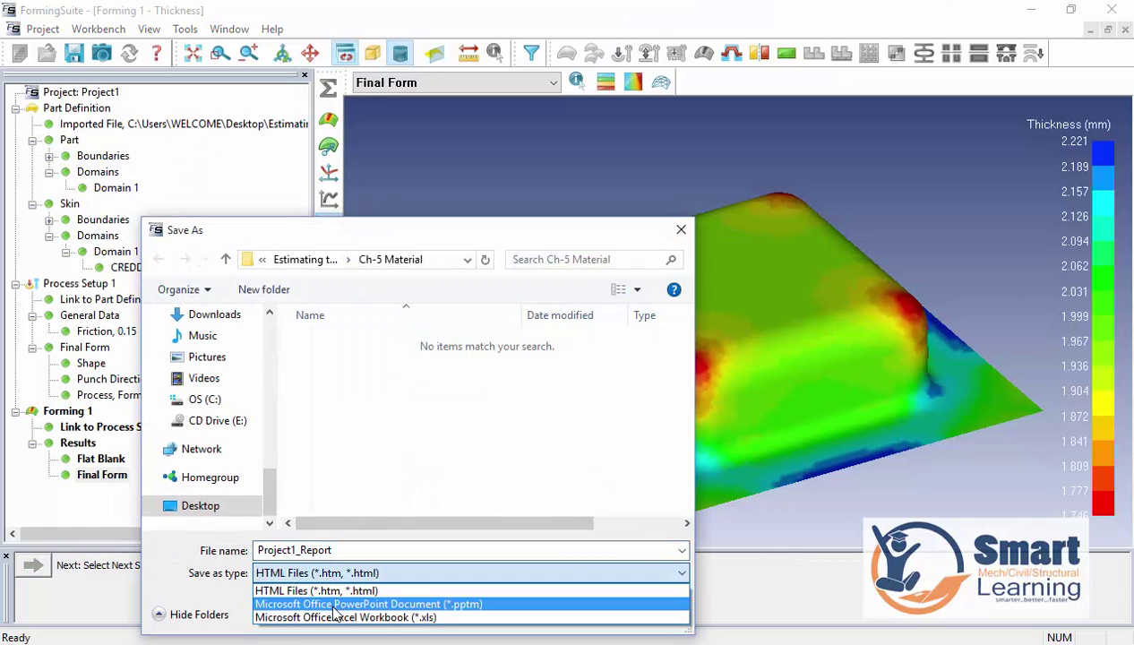
{"action": "left_click", "coordinate": [336, 611]}
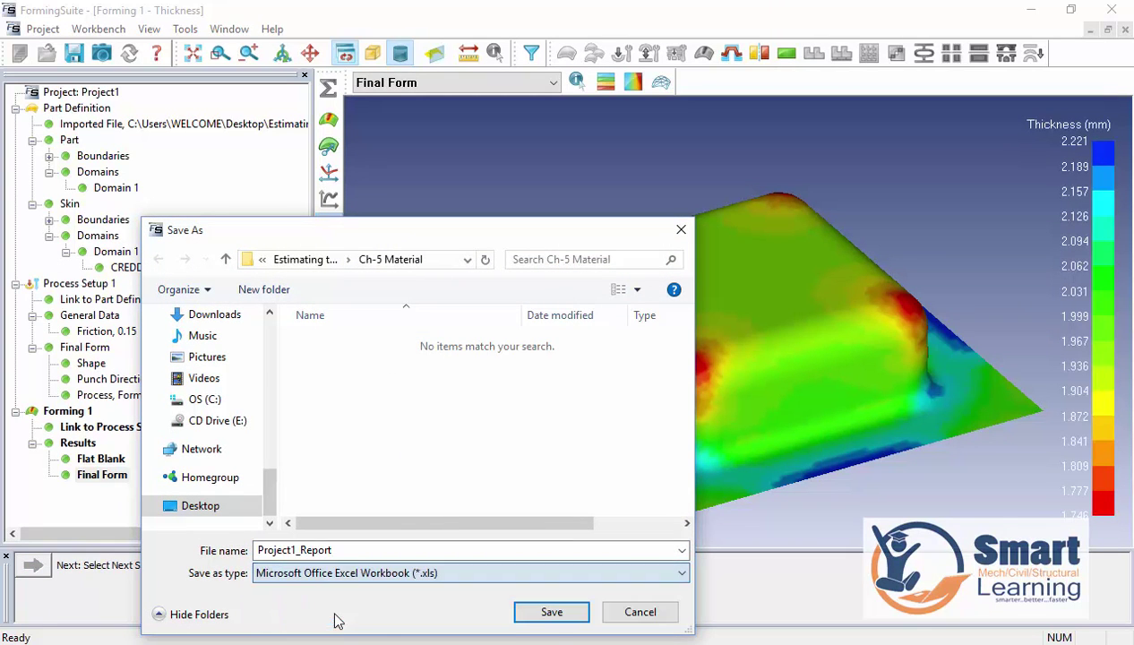
{"action": "left_click", "coordinate": [542, 614]}
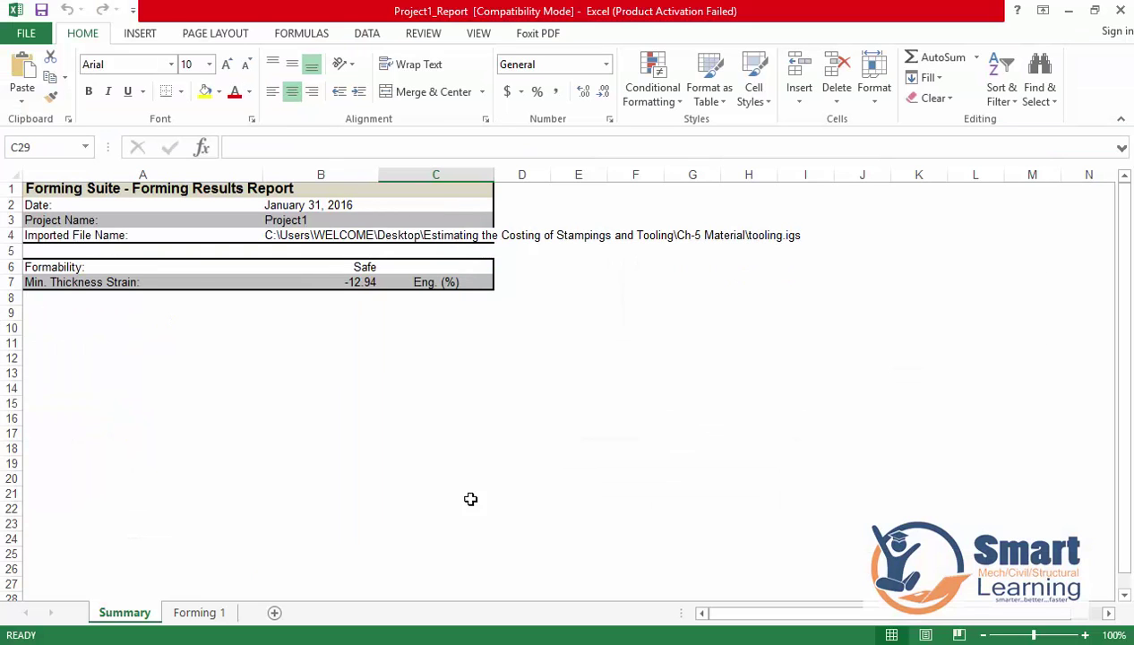
Step: Review the material data, blank and forming results and plots on the Forming 1 sheet, then return to FormingSuite
{"action": "left_click", "coordinate": [201, 613]}
{"action": "scroll", "coordinate": [334, 492], "scroll_direction": "down", "scroll_amount": 11}
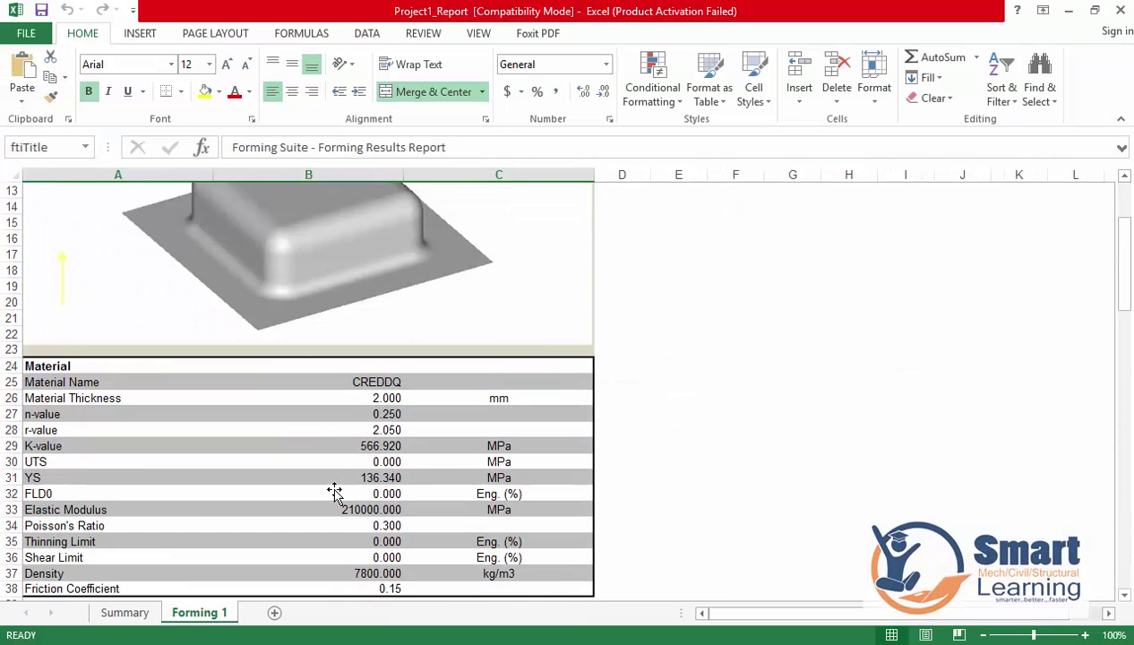
{"action": "scroll", "coordinate": [334, 492], "scroll_direction": "down", "scroll_amount": 13}
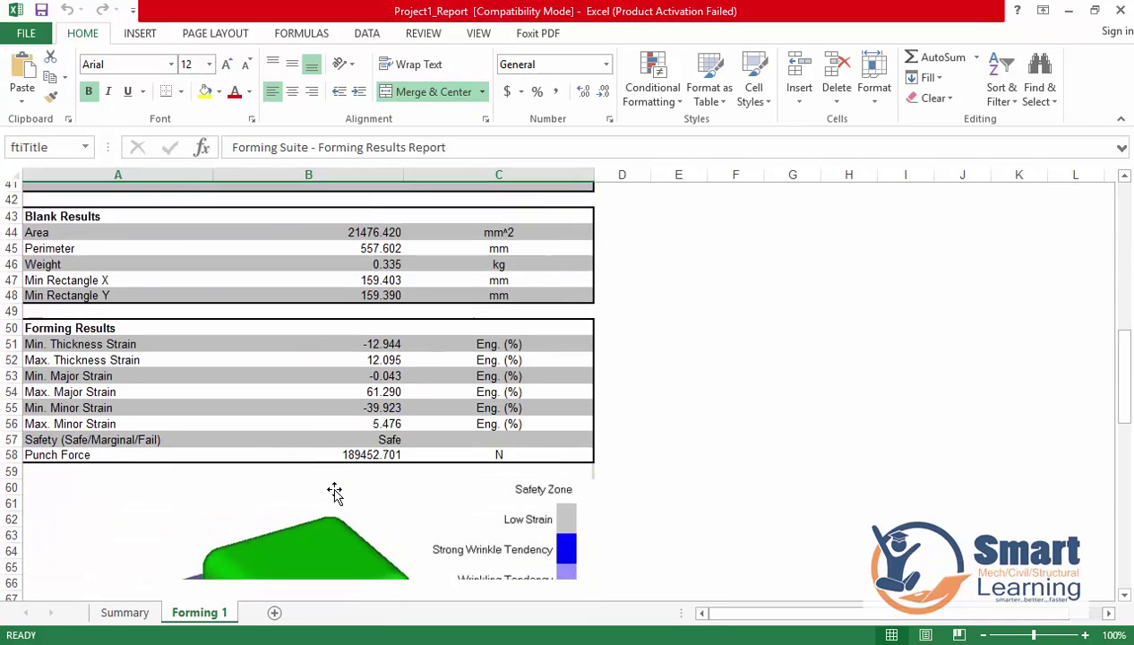
{"action": "scroll", "coordinate": [334, 491], "scroll_direction": "down", "scroll_amount": 10}
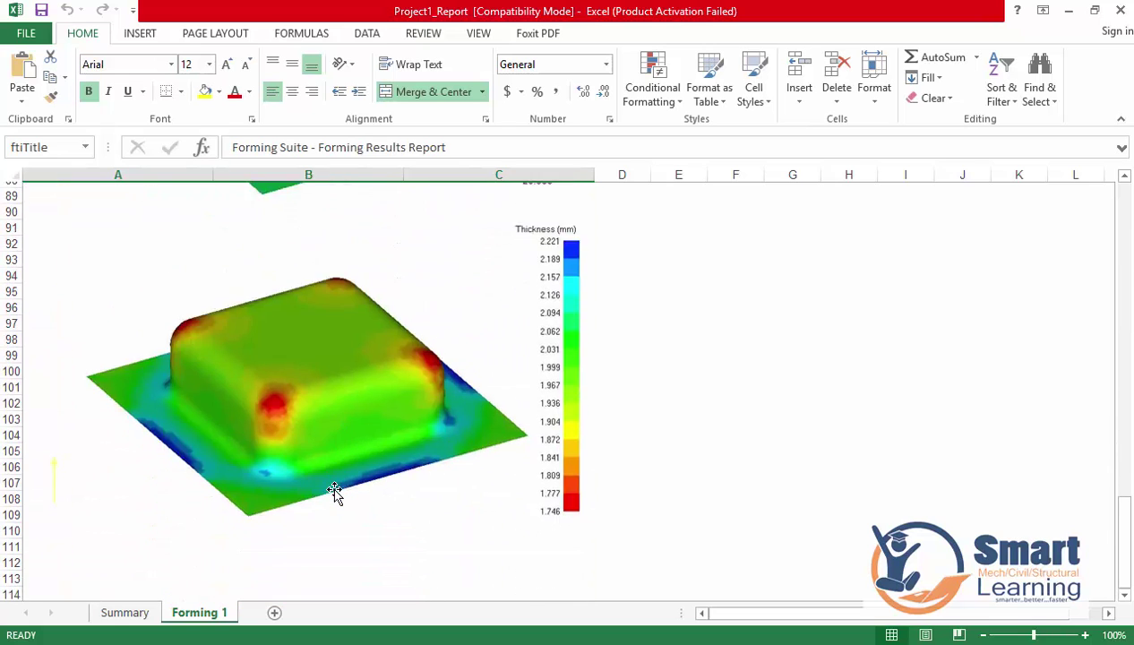
{"action": "scroll", "coordinate": [334, 492], "scroll_direction": "up", "scroll_amount": 9}
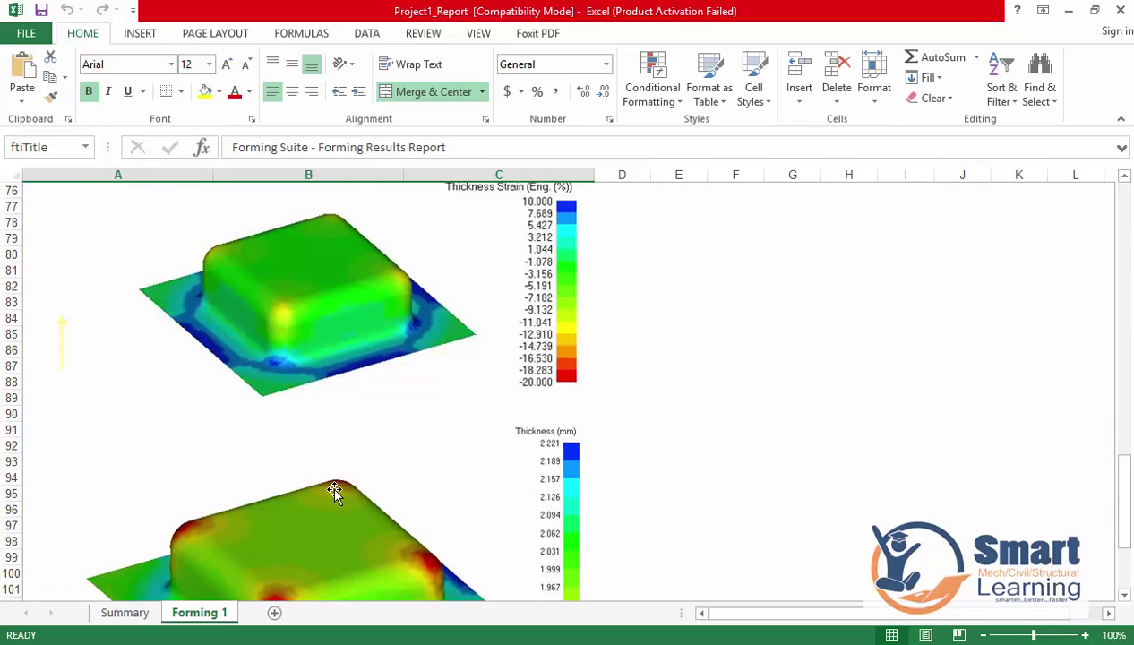
{"action": "key", "text": "alt+Tab"}
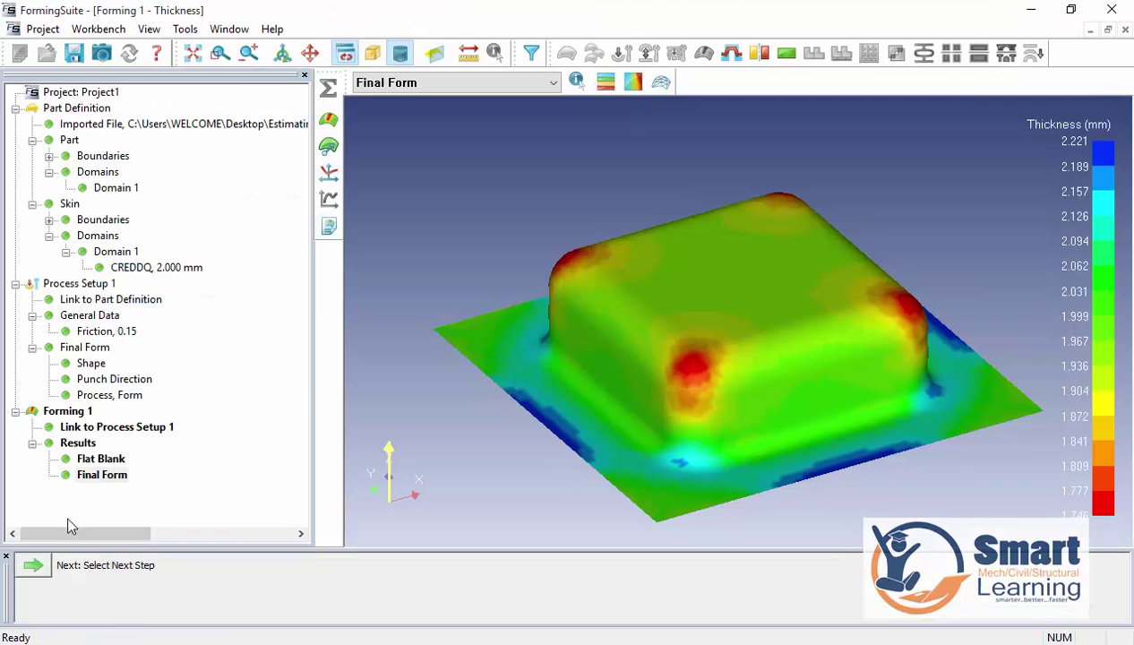
Step: Add a Blank Definition to the forming results and give the blank a predefined Rectangle shape
{"action": "left_click", "coordinate": [48, 571]}
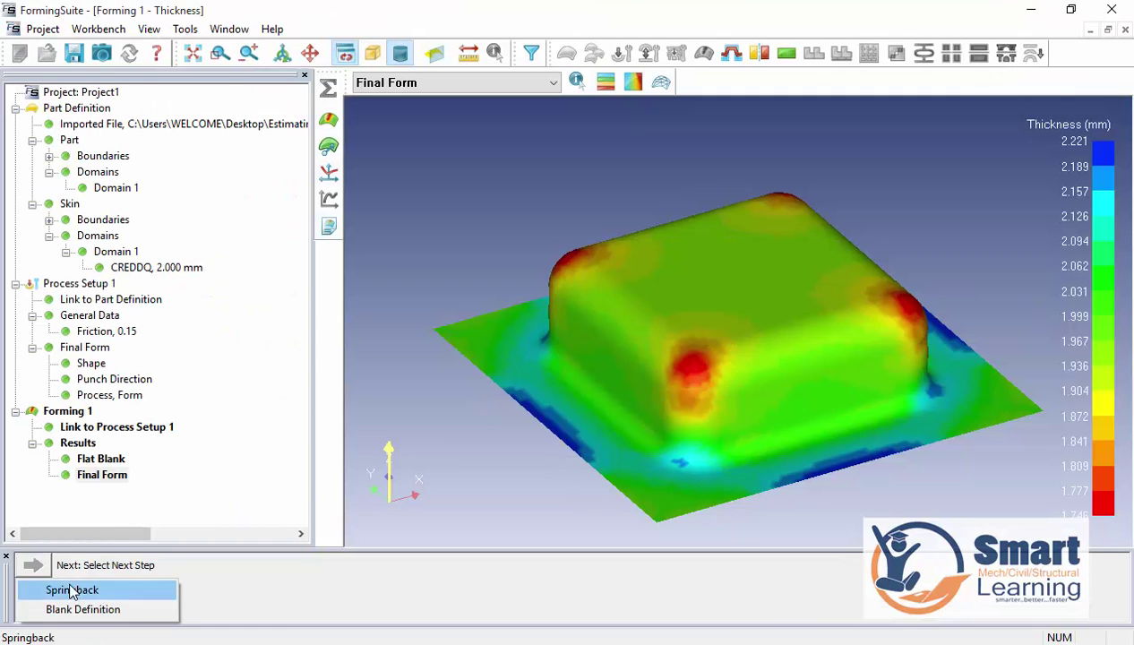
{"action": "left_click", "coordinate": [83, 609]}
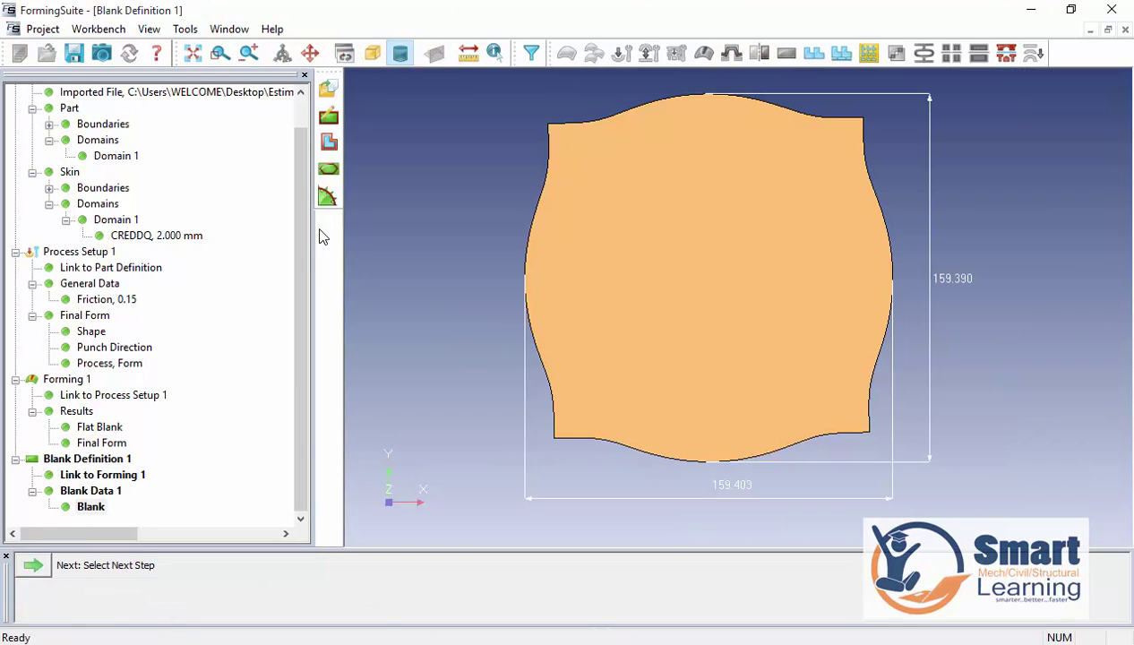
{"action": "left_click", "coordinate": [328, 169]}
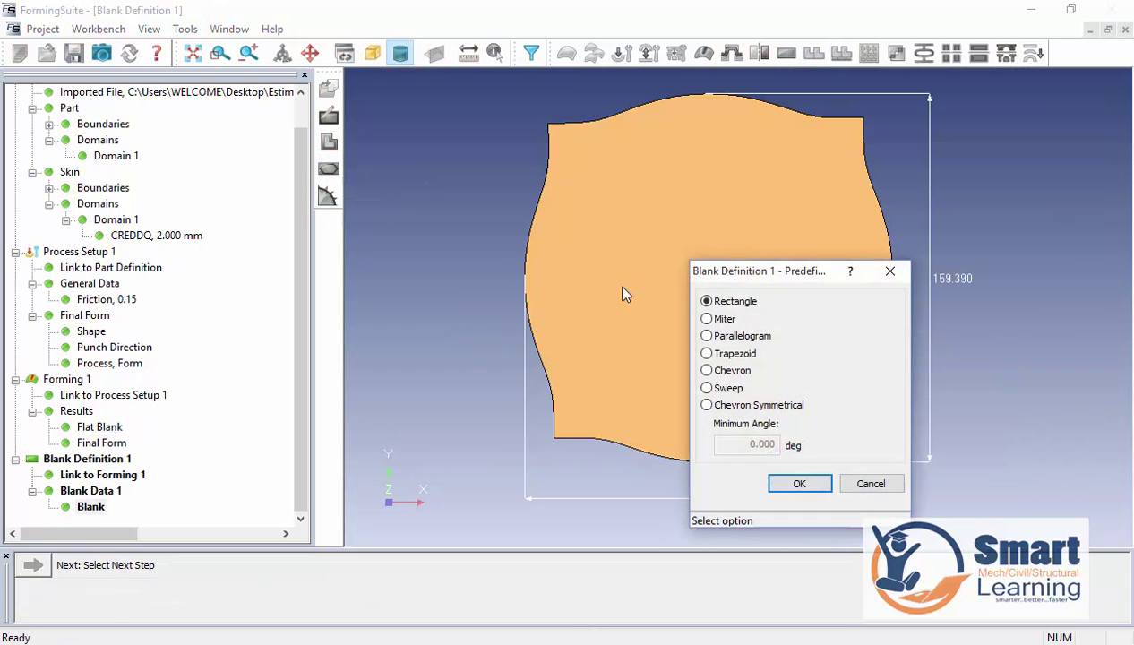
{"action": "left_click", "coordinate": [793, 484]}
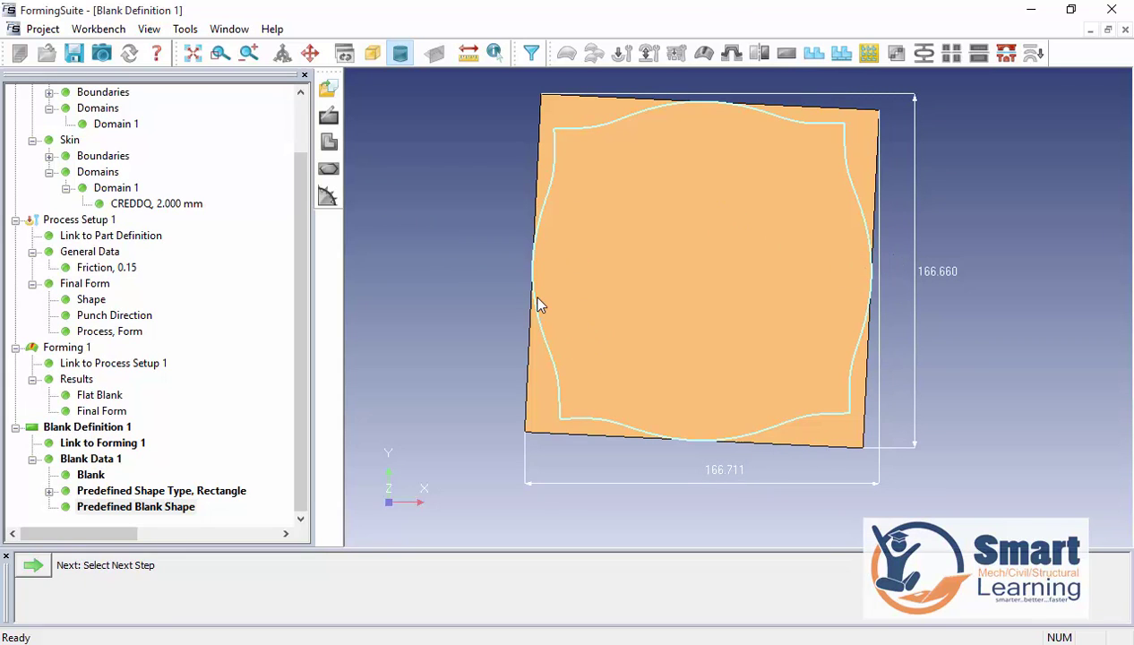
Step: Add a Nesting step for the blank with 2 mm between blanks and 2 mm from blank to coil edge
{"action": "left_click", "coordinate": [36, 566]}
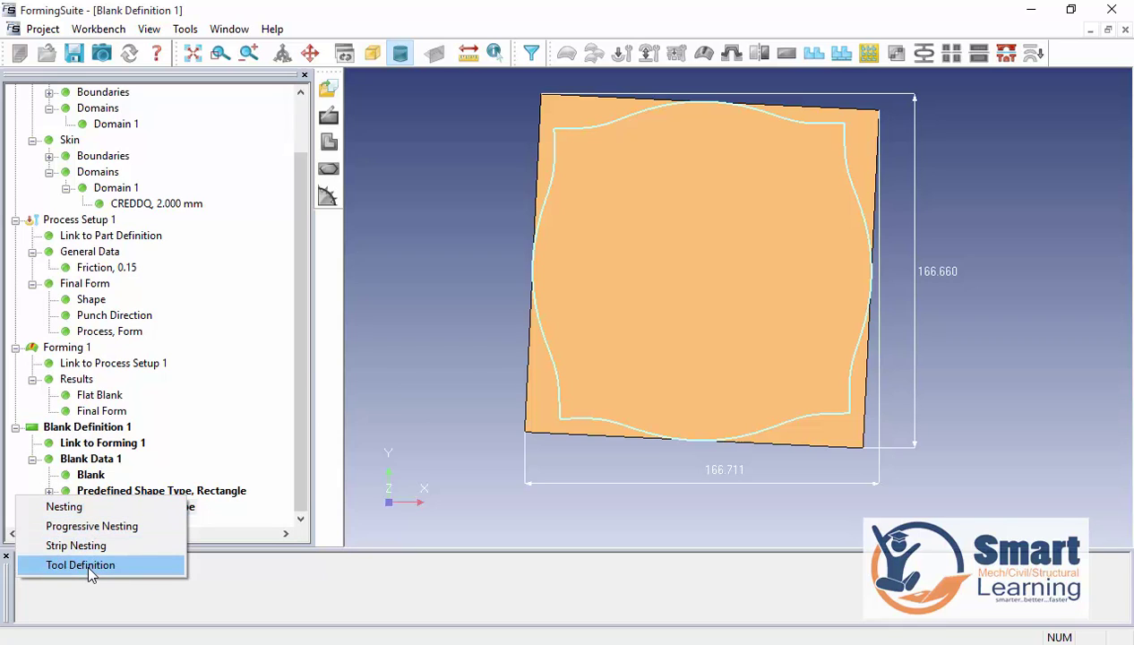
{"action": "left_click", "coordinate": [77, 507]}
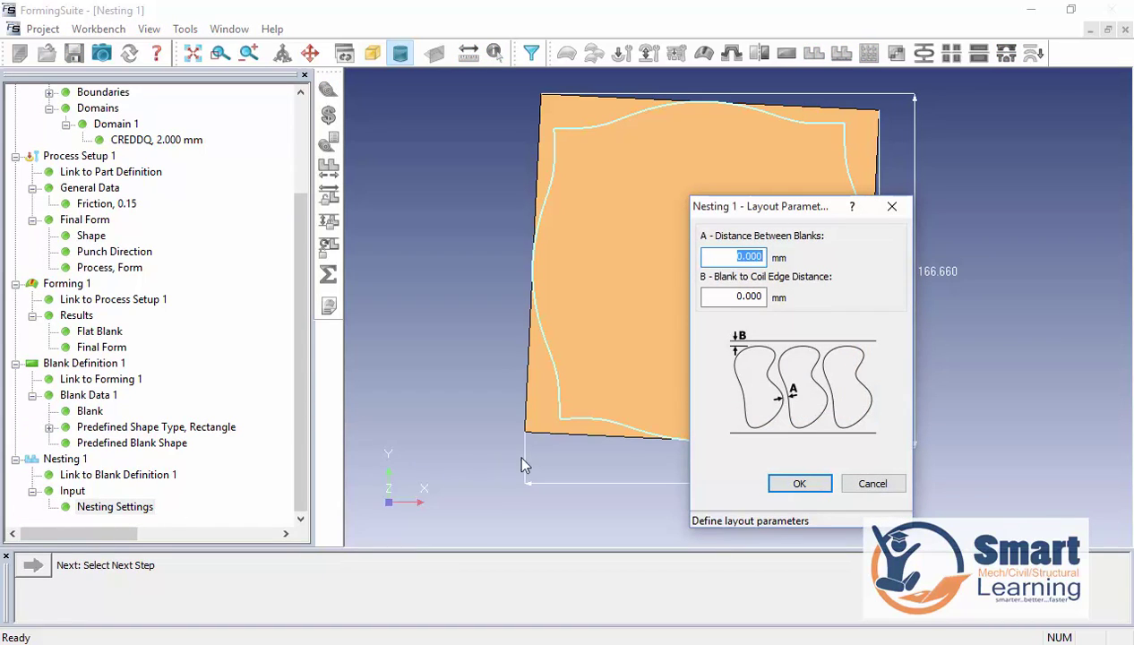
{"action": "type", "text": "2"}
{"action": "double_click", "coordinate": [733, 296]}
{"action": "type", "text": "2"}
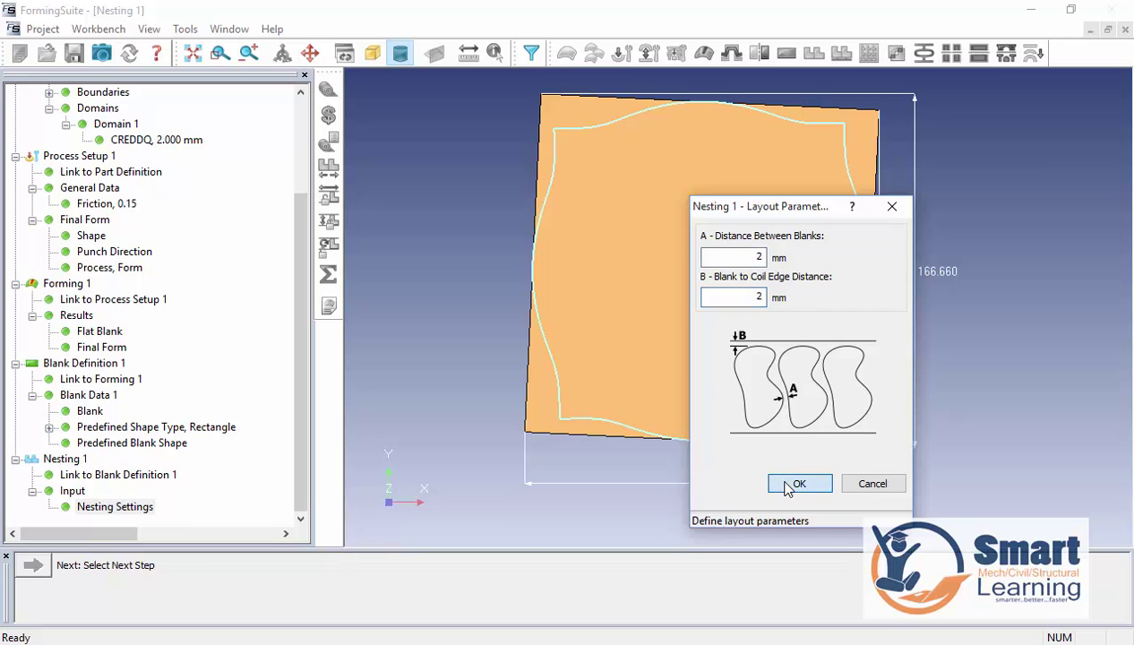
{"action": "left_click", "coordinate": [790, 484]}
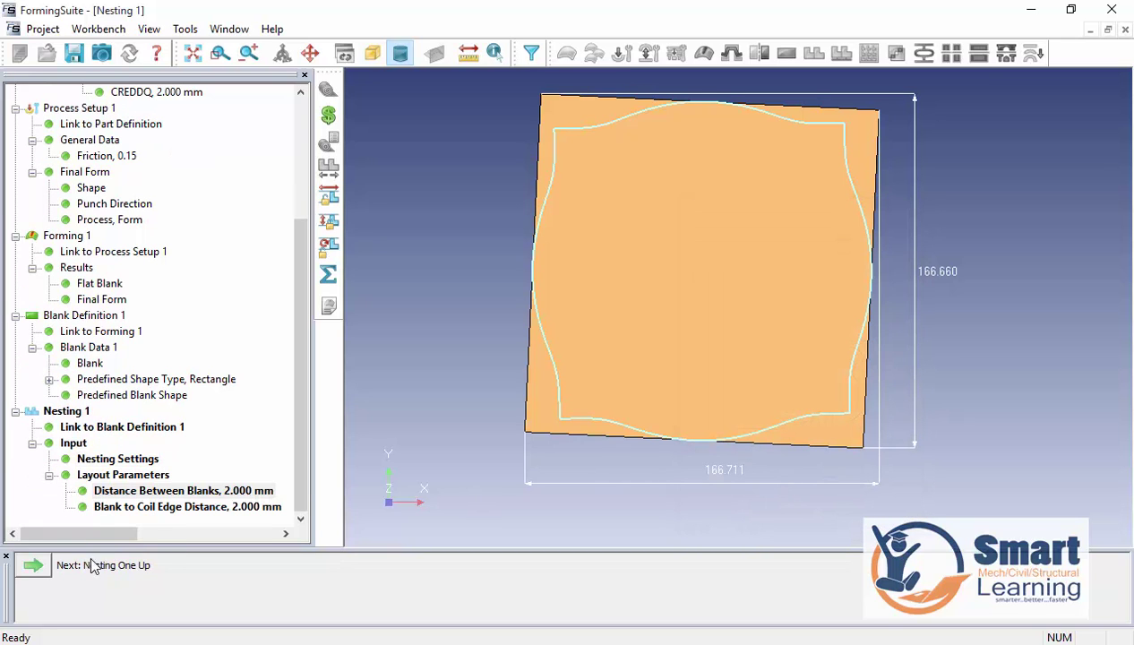
Step: Calculate the One Up nesting layouts and add a Layout Editing step to the nesting
{"action": "left_click", "coordinate": [47, 566]}
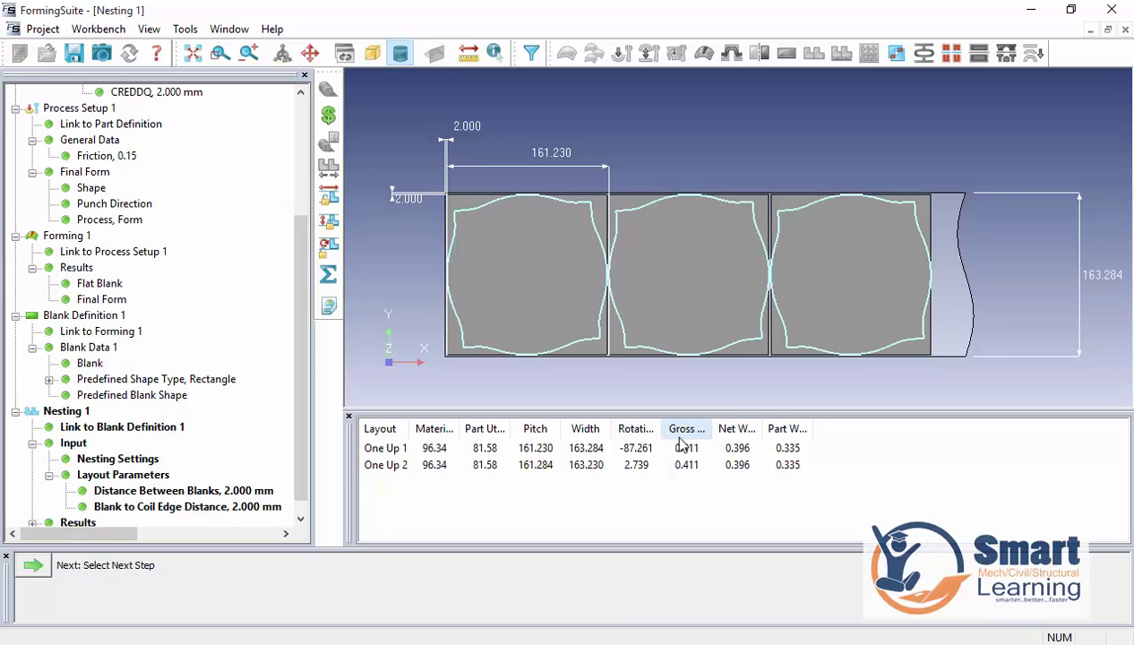
{"action": "left_click", "coordinate": [34, 567]}
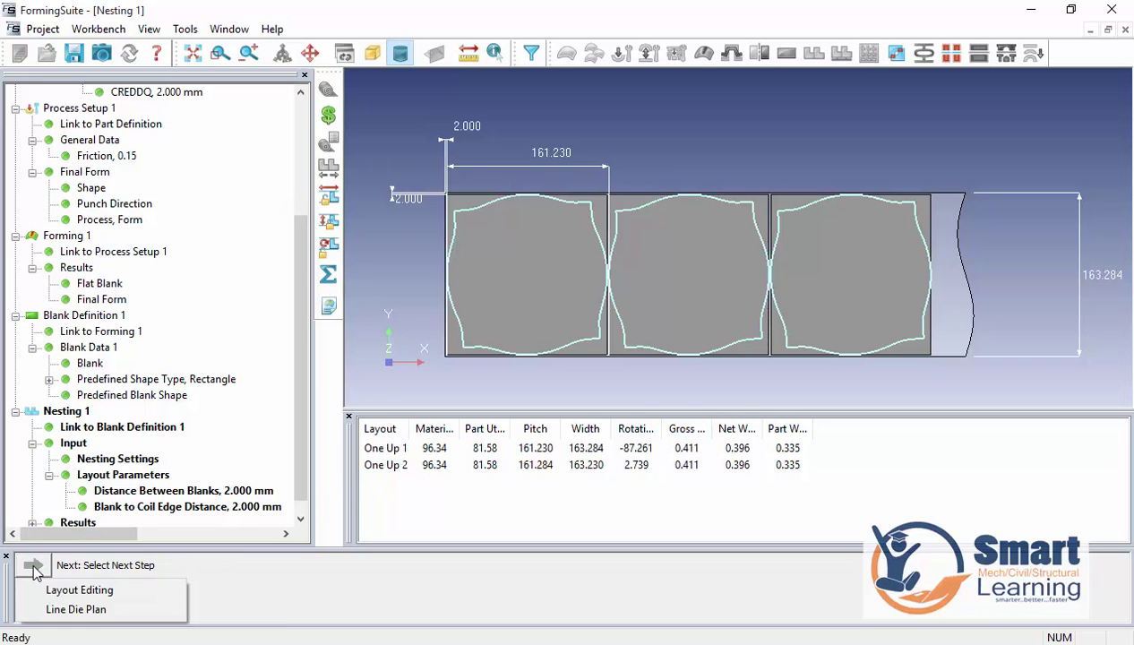
{"action": "left_click", "coordinate": [60, 588]}
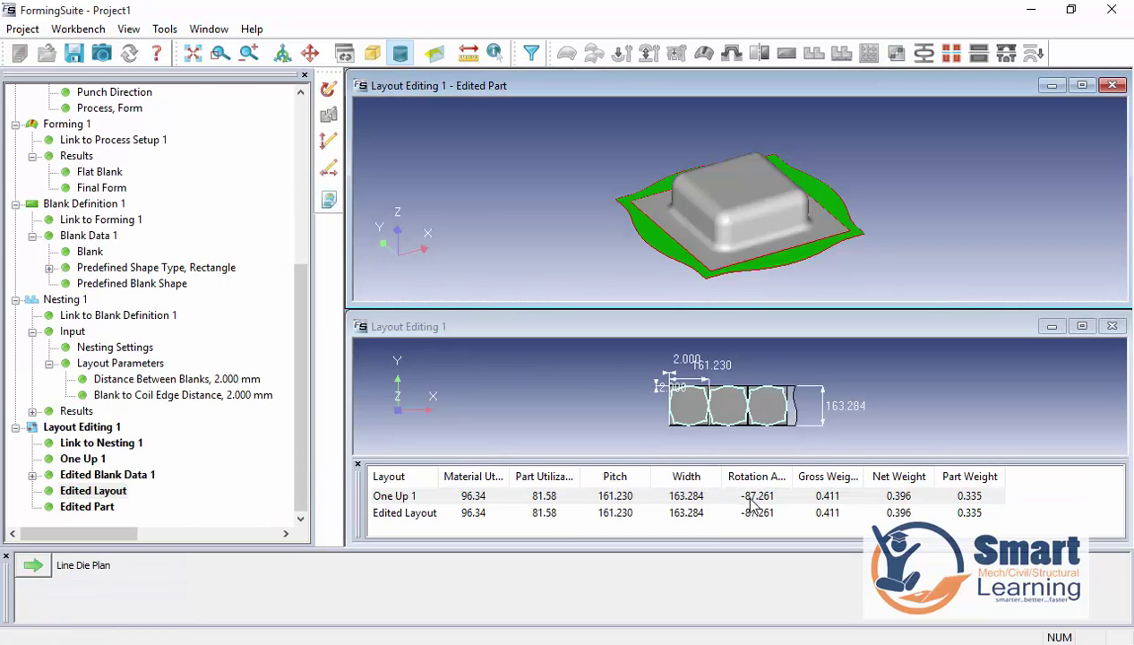
Step: Add a Line Die Plan with the Transfer process type and place the press coordinate system at the Centre of Gravity
{"action": "left_click", "coordinate": [36, 566]}
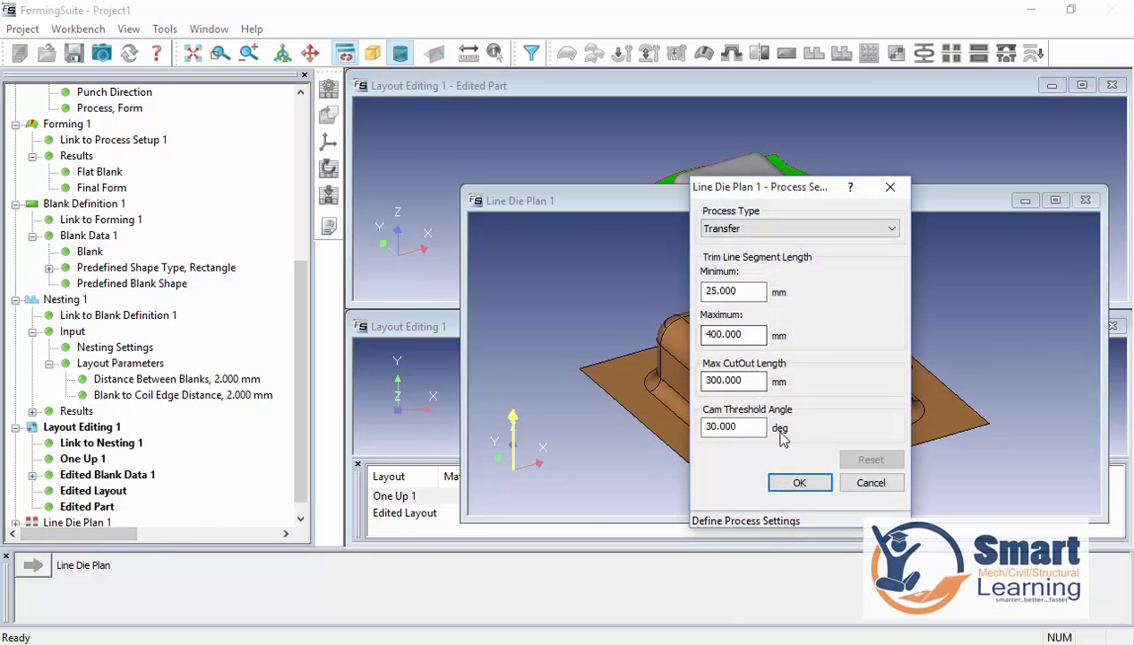
{"action": "left_click", "coordinate": [788, 230]}
{"action": "left_click", "coordinate": [771, 231]}
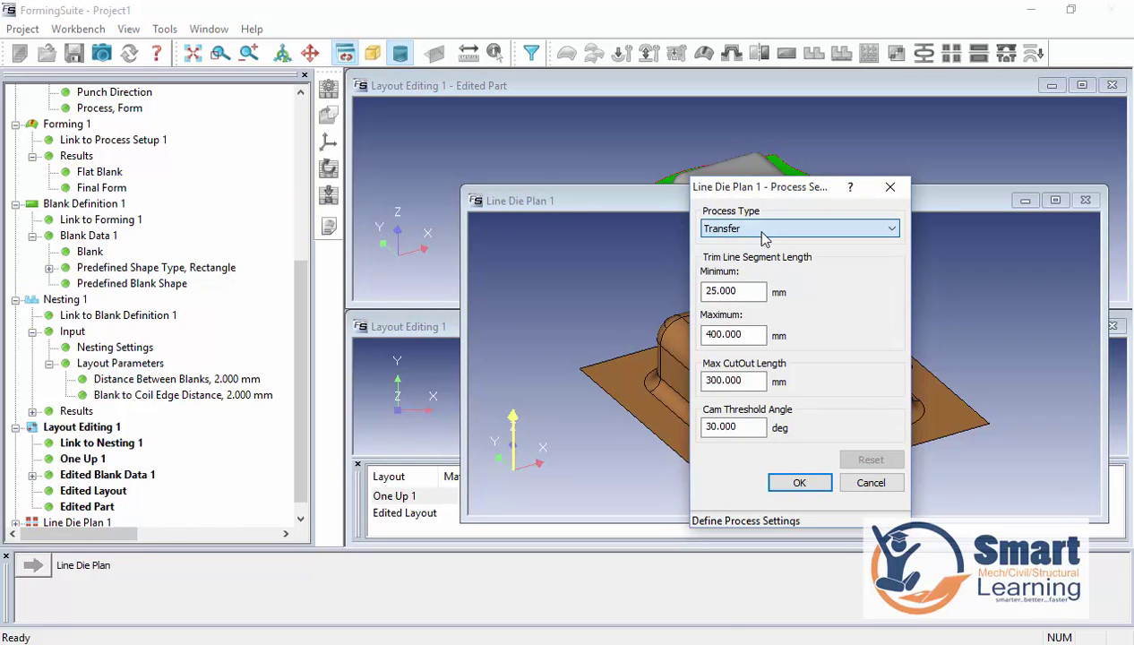
{"action": "left_click", "coordinate": [781, 481]}
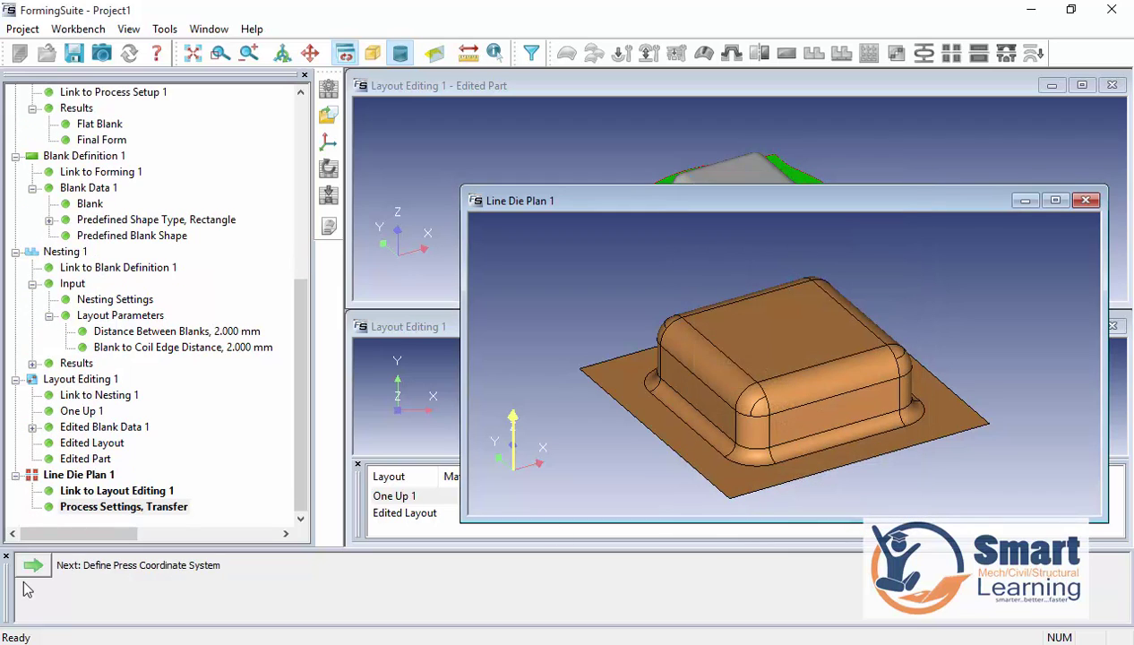
{"action": "left_click", "coordinate": [34, 566]}
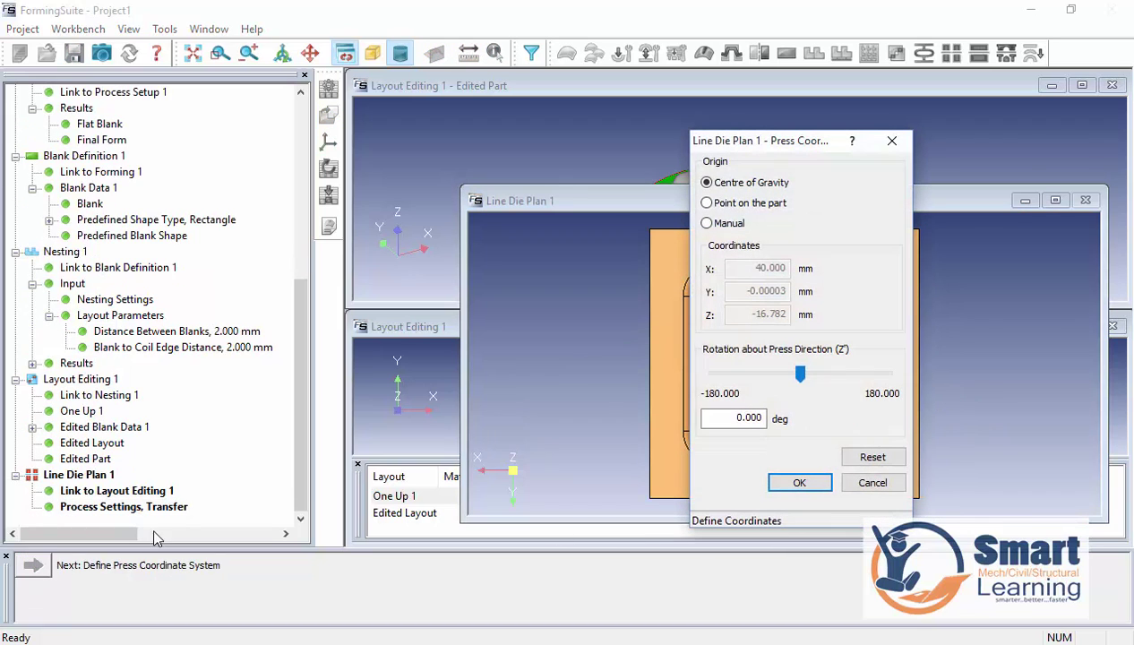
{"action": "left_click", "coordinate": [800, 485]}
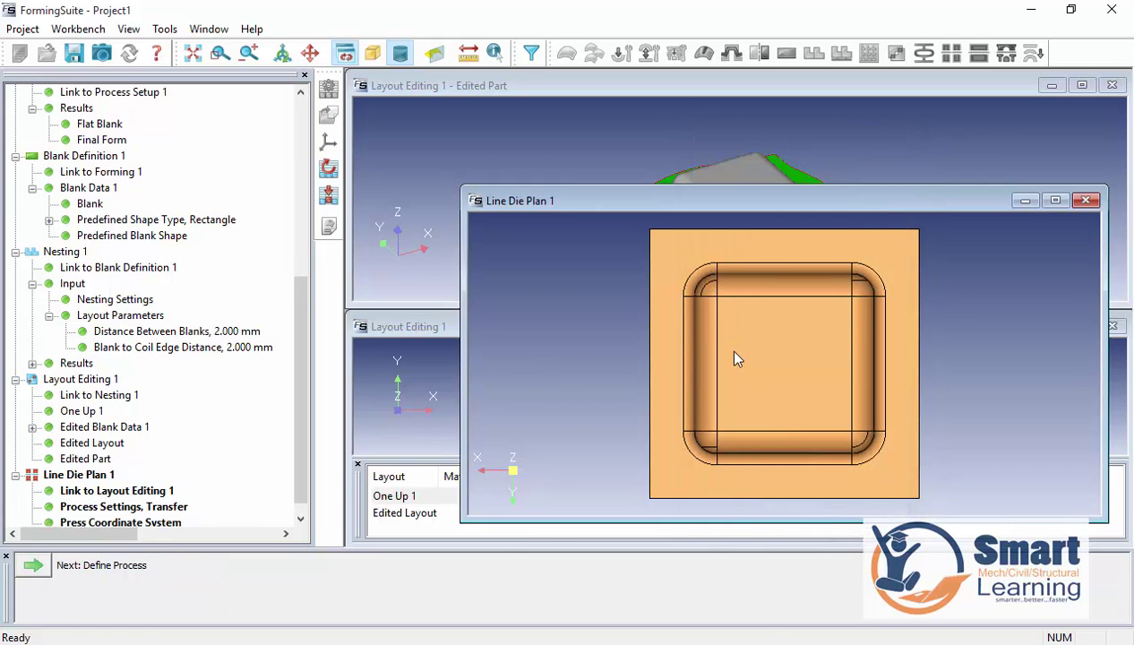
Step: Generate the line die operations in place of the existing ones, accept the process and close both Line Die Plan windows
{"action": "left_click", "coordinate": [28, 574]}
{"action": "left_click", "coordinate": [509, 351]}
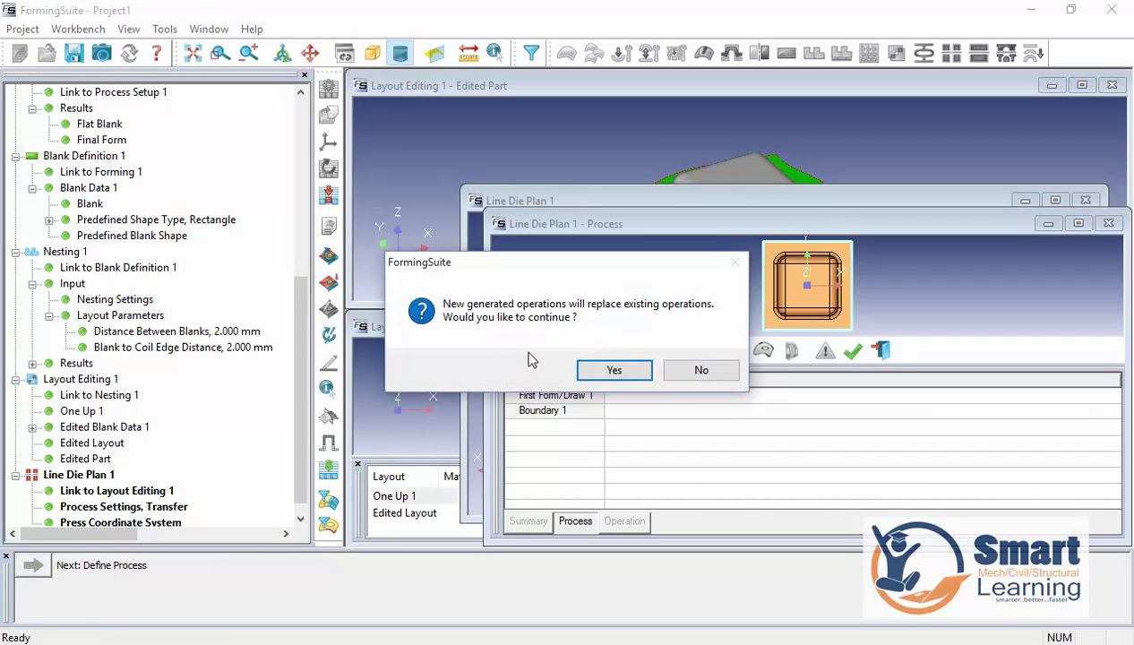
{"action": "left_click", "coordinate": [609, 369]}
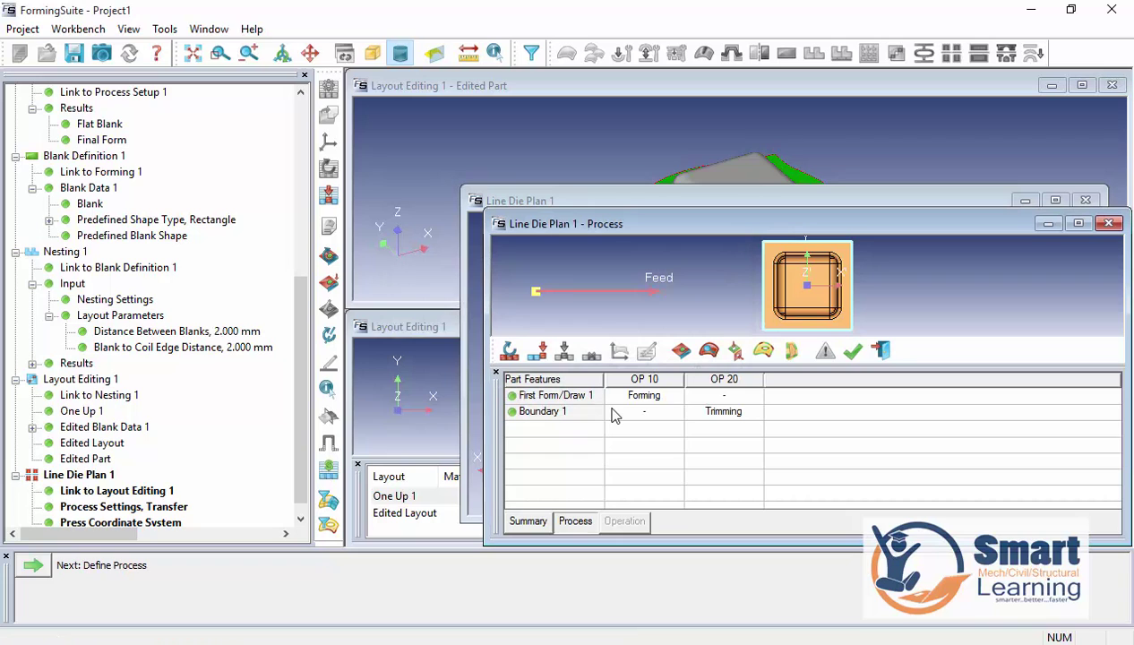
{"action": "left_click", "coordinate": [852, 351]}
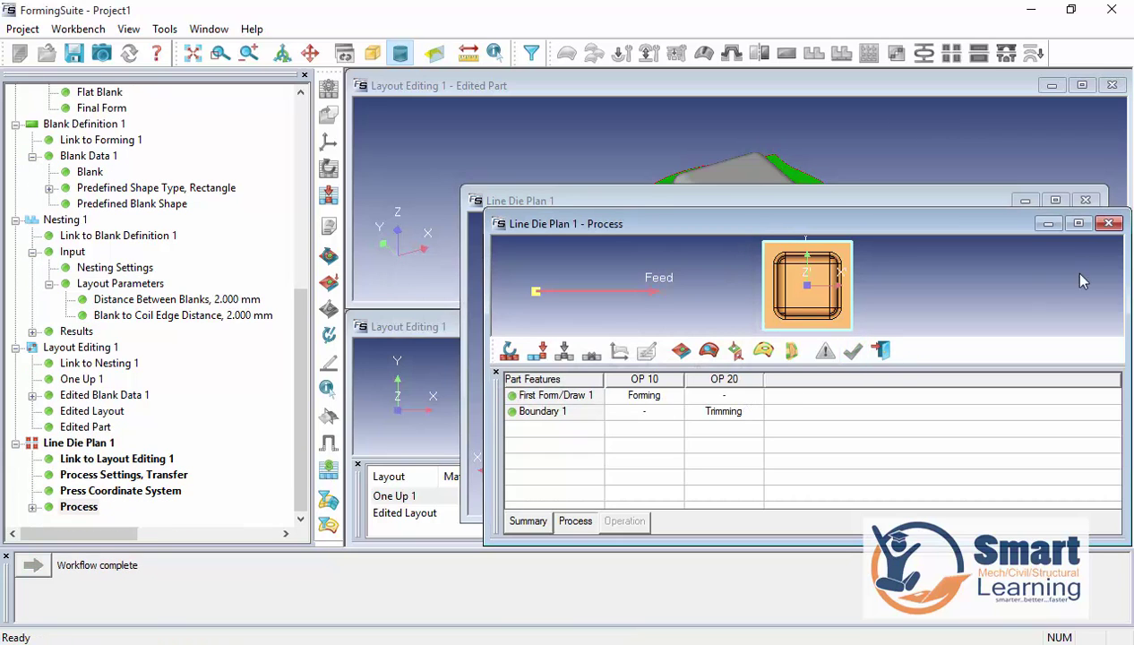
{"action": "left_click", "coordinate": [1108, 223]}
{"action": "left_click", "coordinate": [1084, 199]}
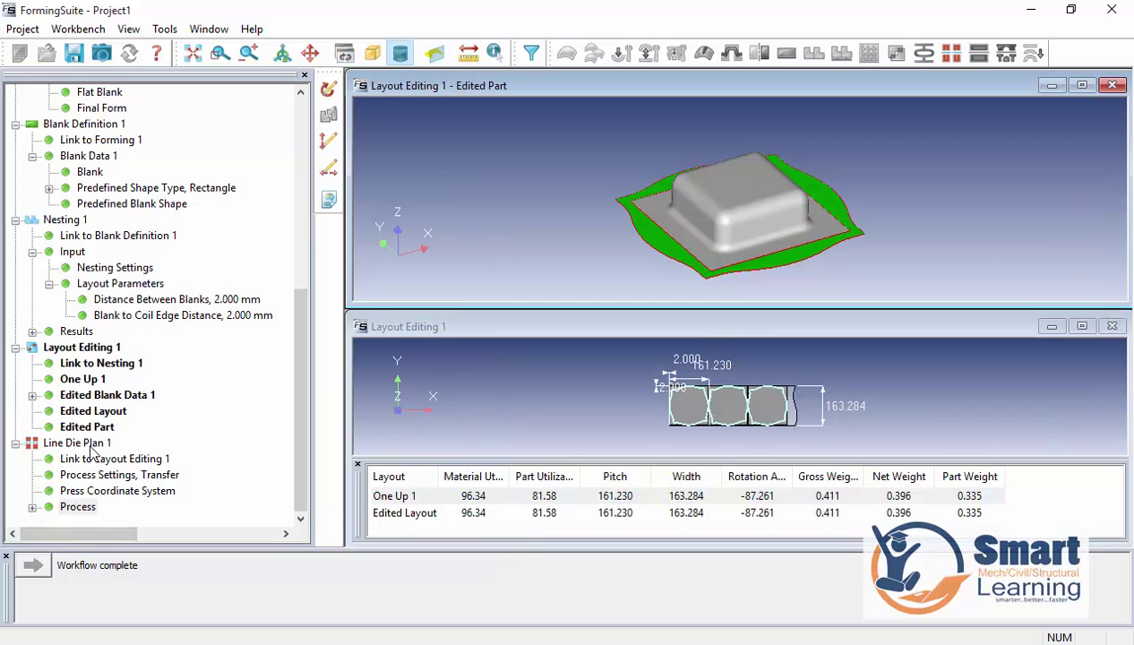
Step: Accept the coil width settings for Layout Editing 1 with centered edge distance and Cutting Blank 1 cropping, and regenerate the whole workflow
{"action": "left_click", "coordinate": [94, 349]}
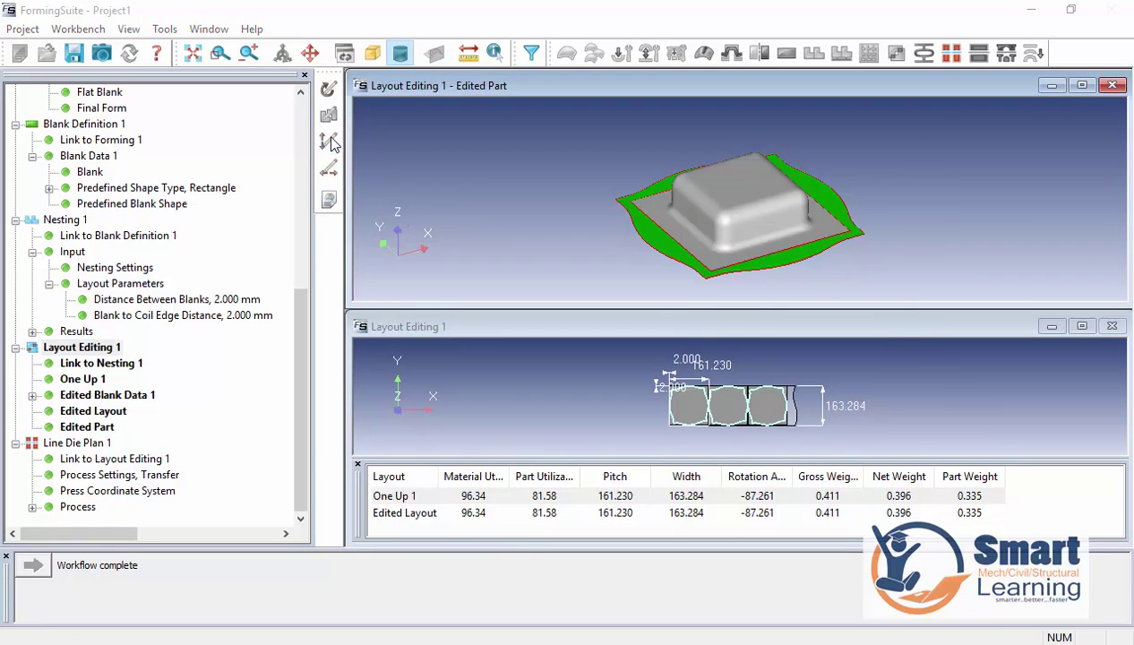
{"action": "left_click", "coordinate": [329, 140]}
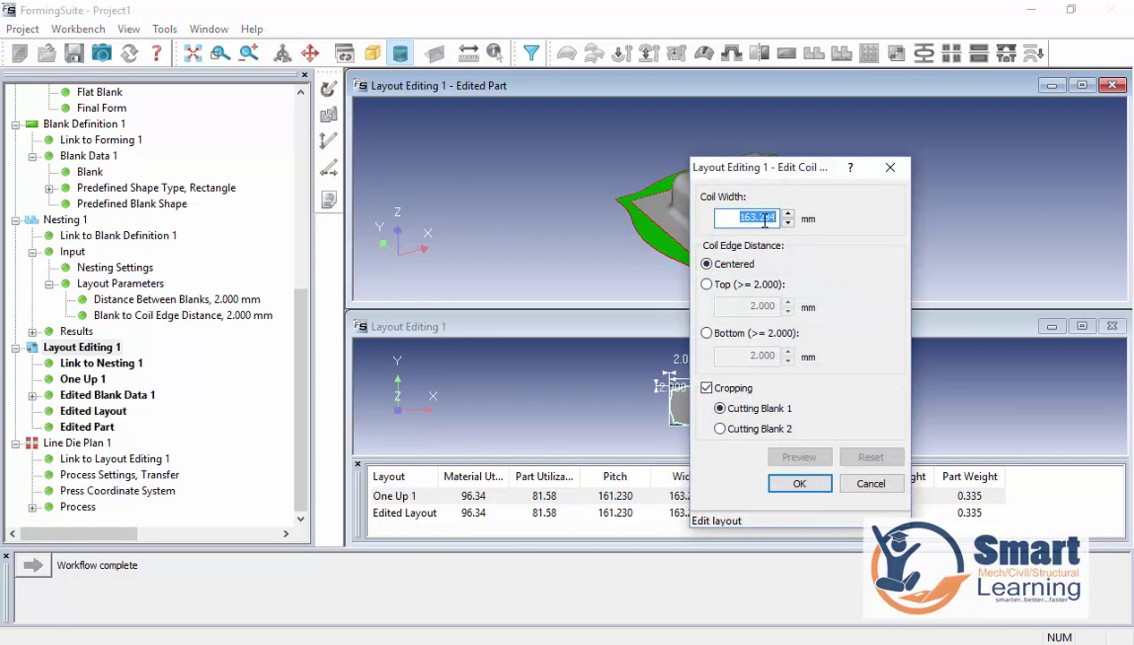
{"action": "left_click", "coordinate": [799, 483]}
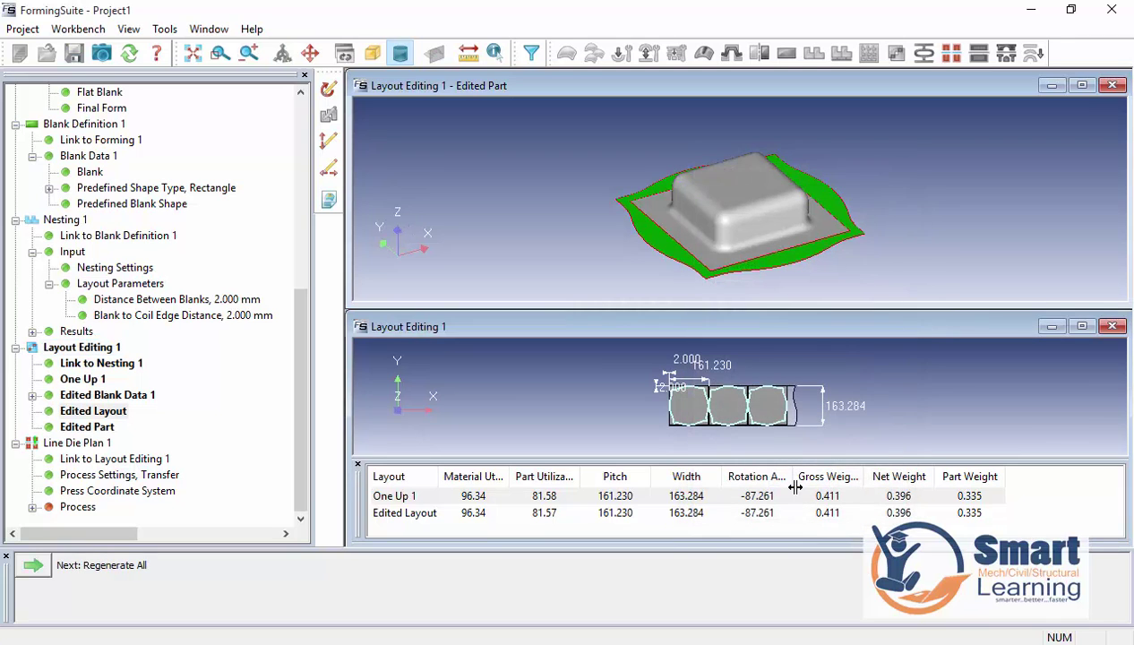
{"action": "left_click", "coordinate": [36, 570]}
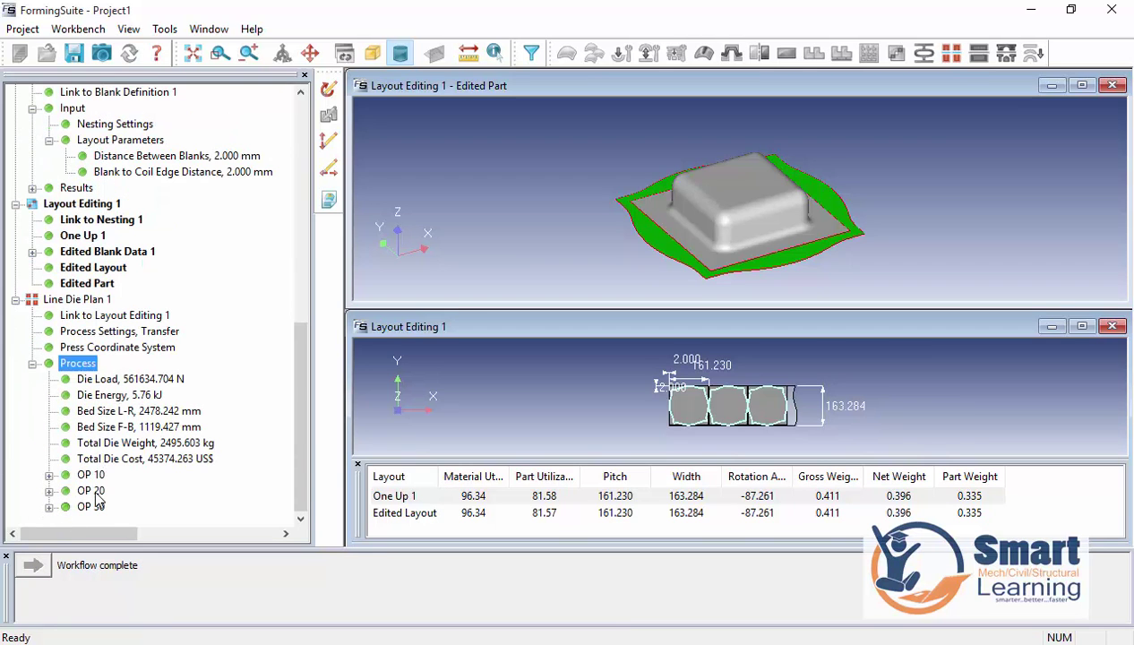
Step: Export the Line Die Plan 1 report to the Ch-5 Material folder as an Excel workbook named Project1_Report_1
{"action": "left_click", "coordinate": [89, 507]}
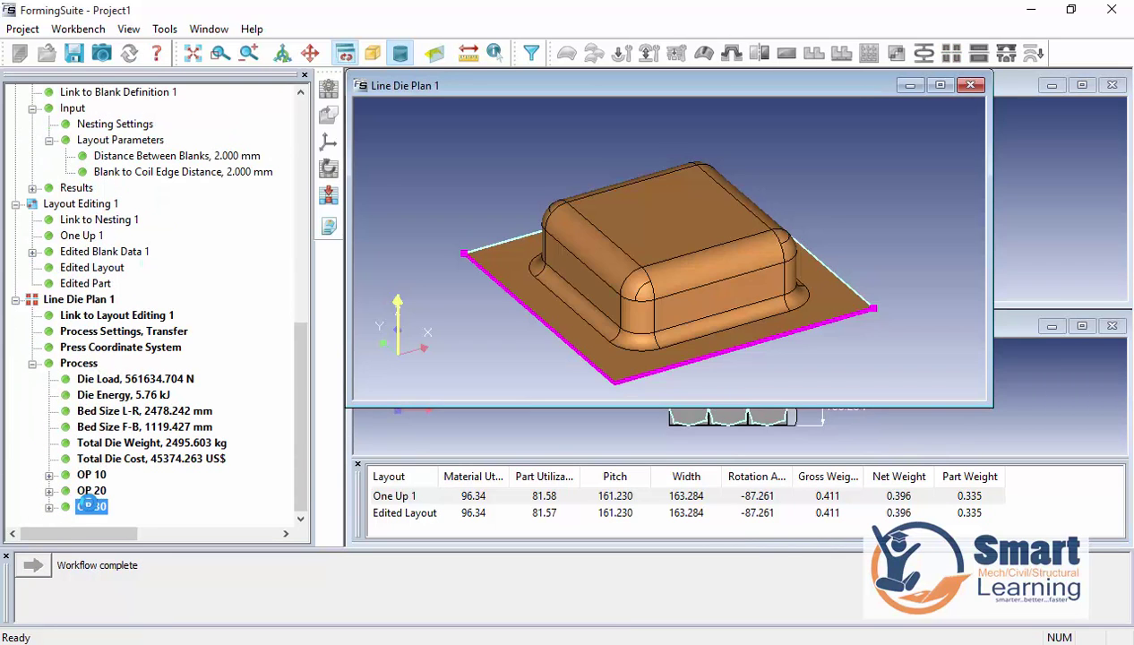
{"action": "left_click", "coordinate": [331, 225]}
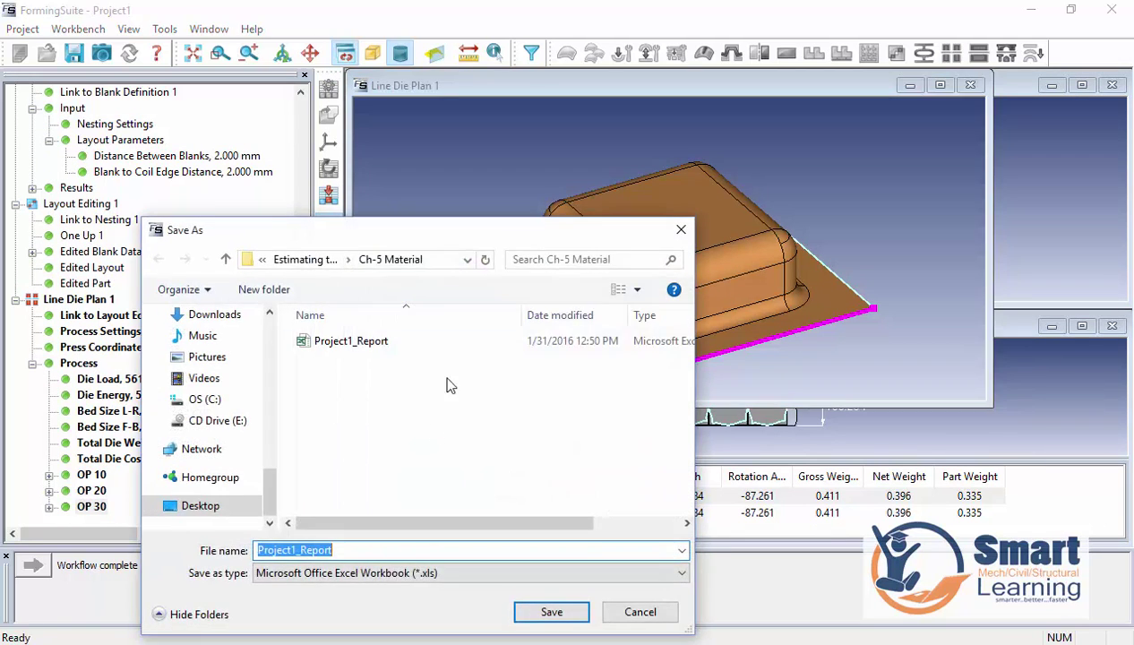
{"action": "left_click", "coordinate": [363, 580]}
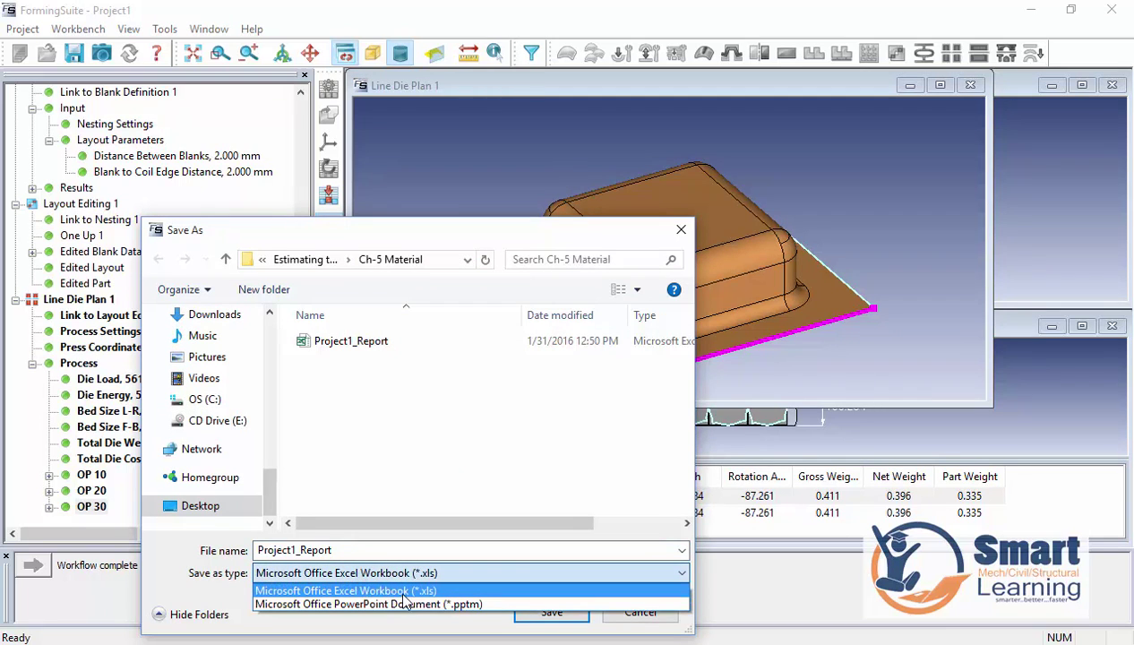
{"action": "left_click", "coordinate": [398, 589]}
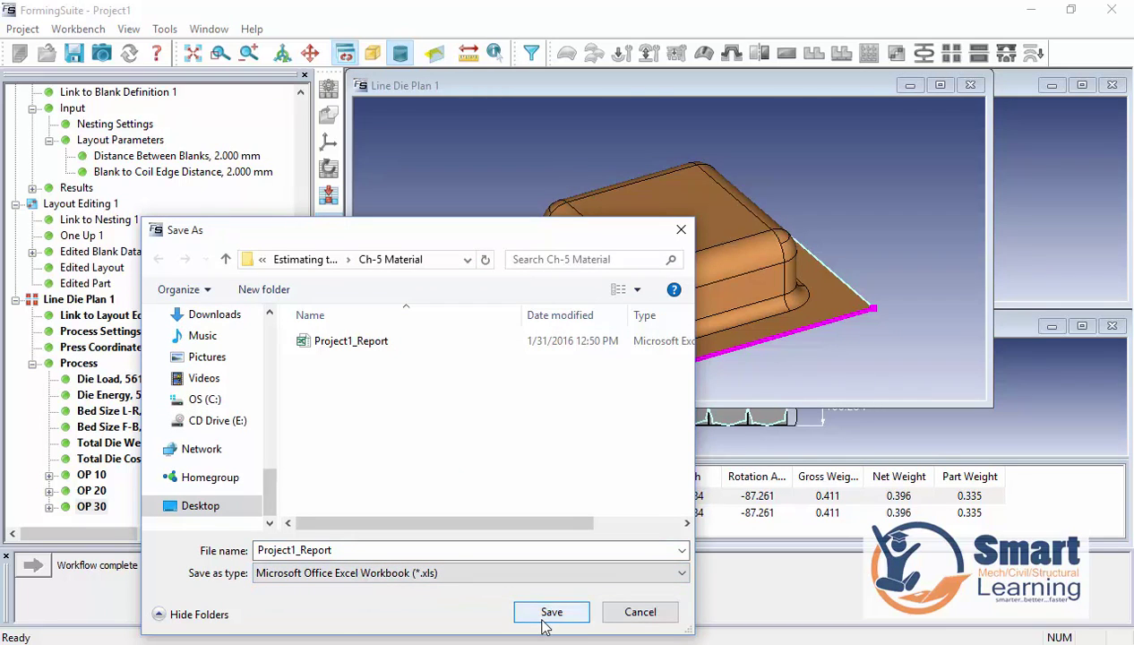
{"action": "left_click", "coordinate": [355, 547]}
{"action": "left_click", "coordinate": [359, 549]}
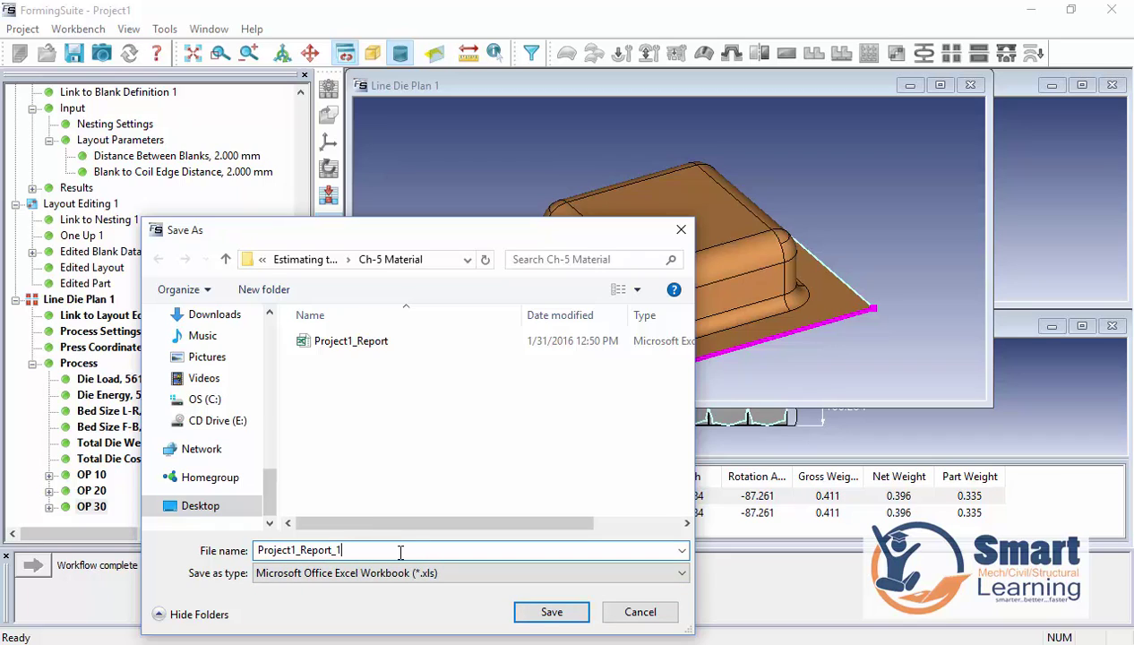
{"action": "left_click", "coordinate": [543, 614]}
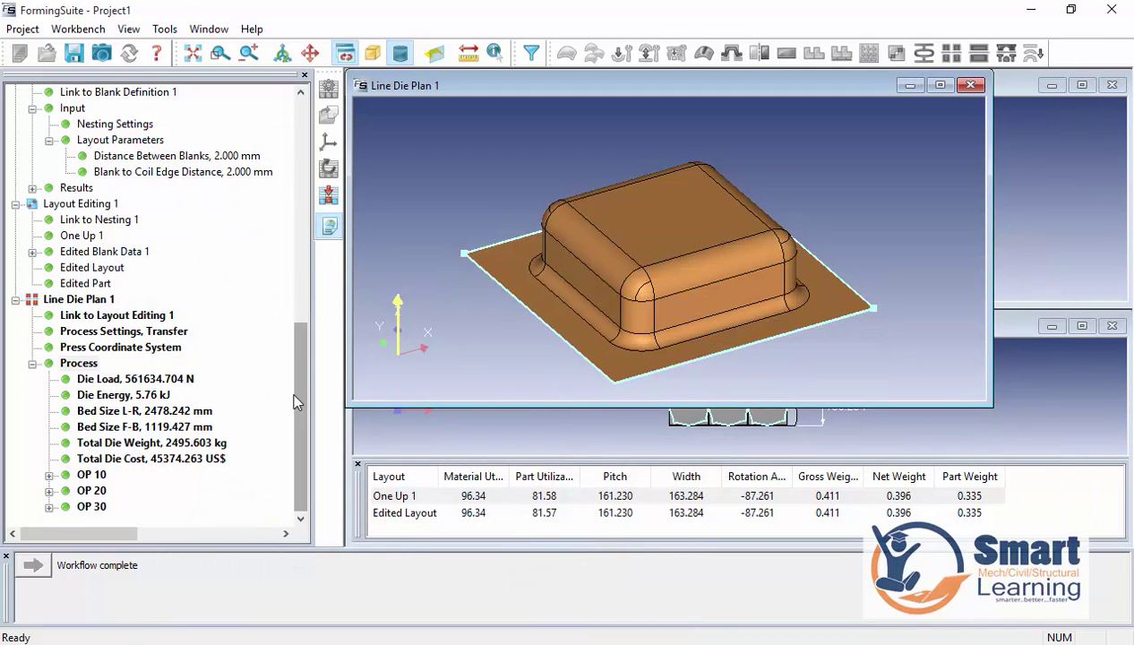
Step: Export the Line Die Plan 1 report as a PowerPoint document (*.pptm) named Project1_Report_1
{"action": "left_click", "coordinate": [332, 227]}
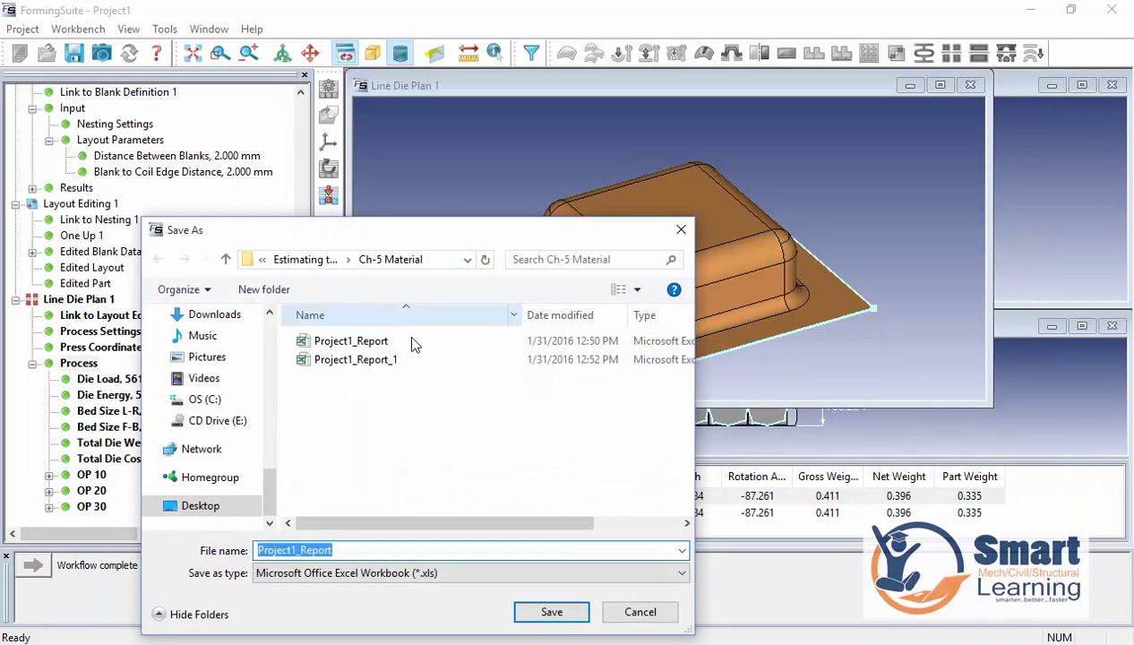
{"action": "left_click", "coordinate": [368, 573]}
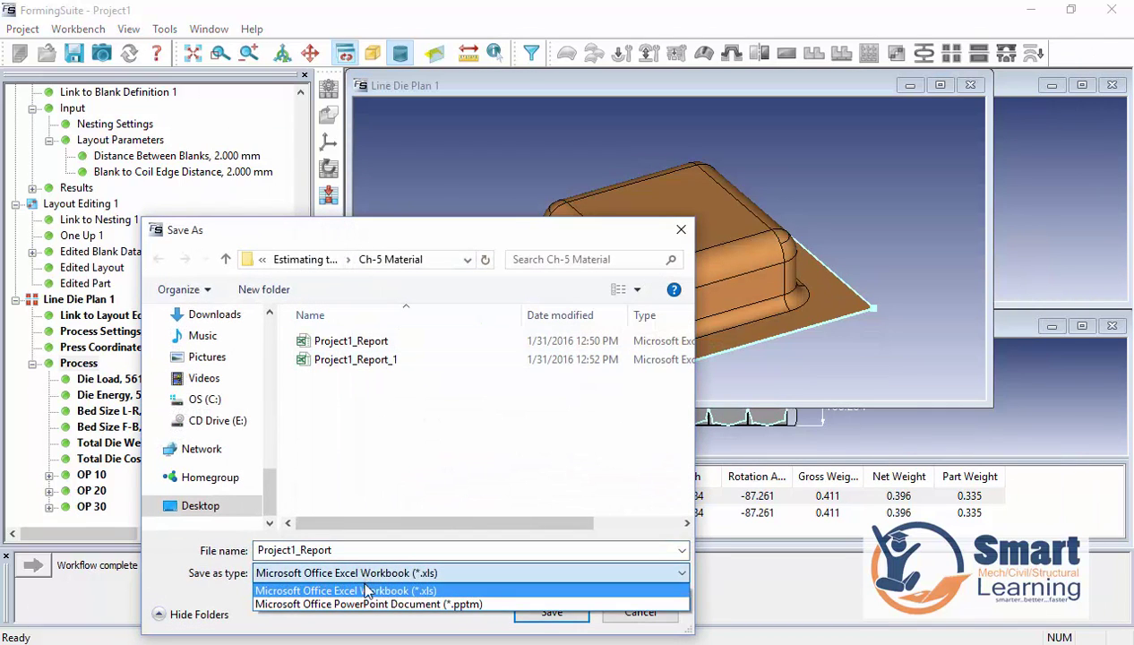
{"action": "left_click", "coordinate": [367, 605]}
{"action": "left_click", "coordinate": [378, 550]}
{"action": "type", "text": "_1"}
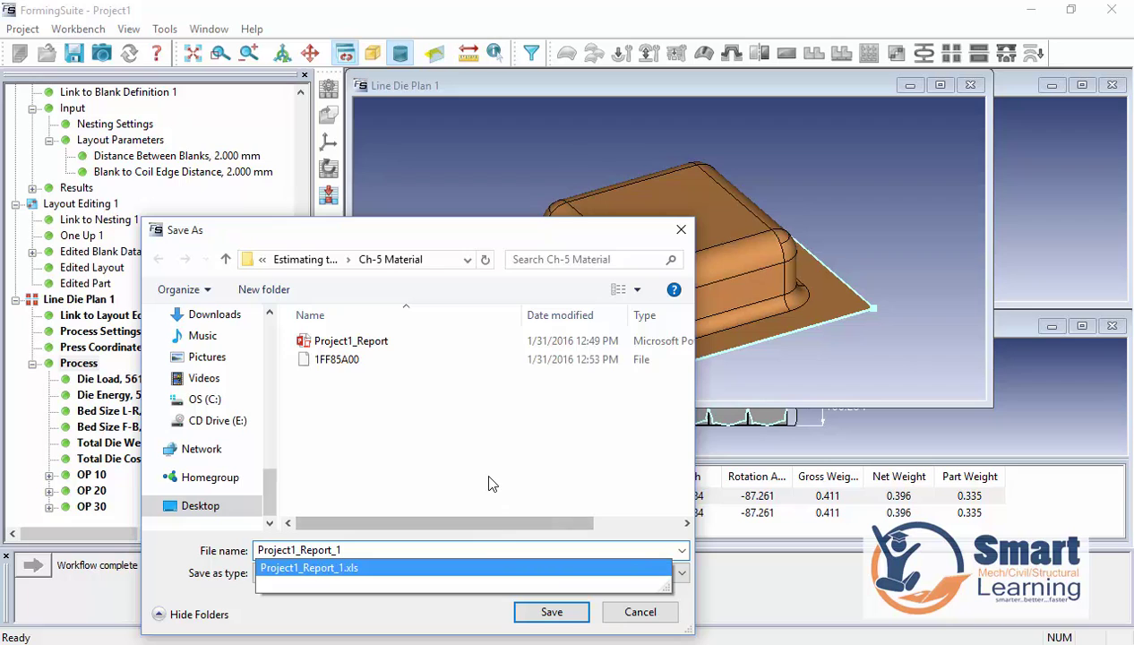
{"action": "left_click", "coordinate": [522, 515]}
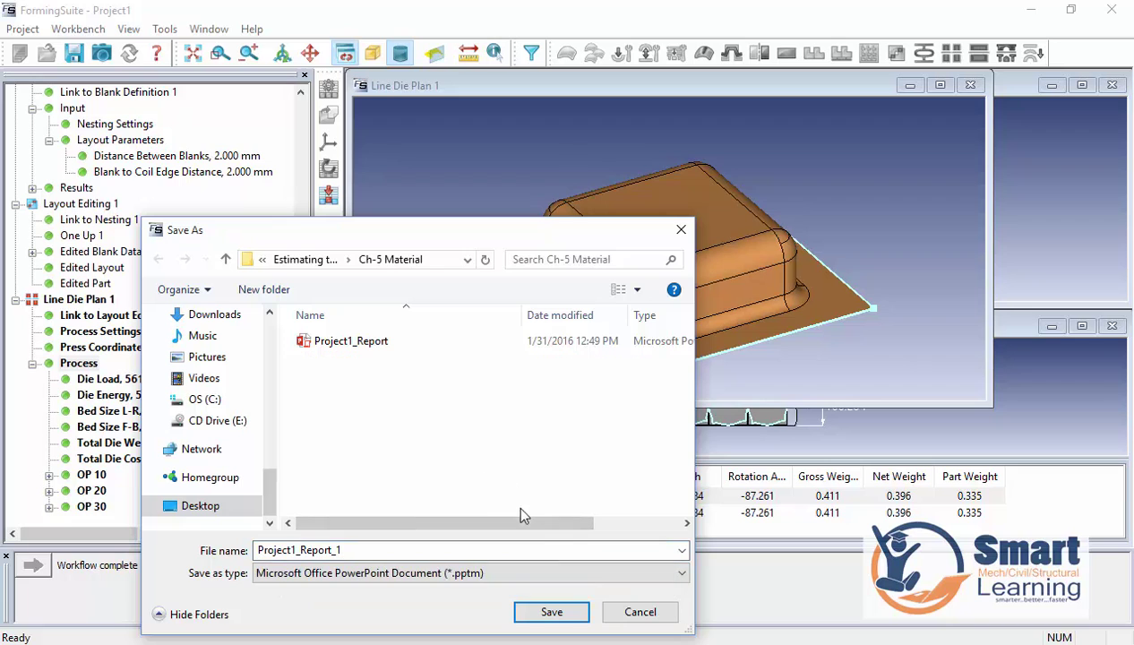
{"action": "left_click", "coordinate": [550, 613]}
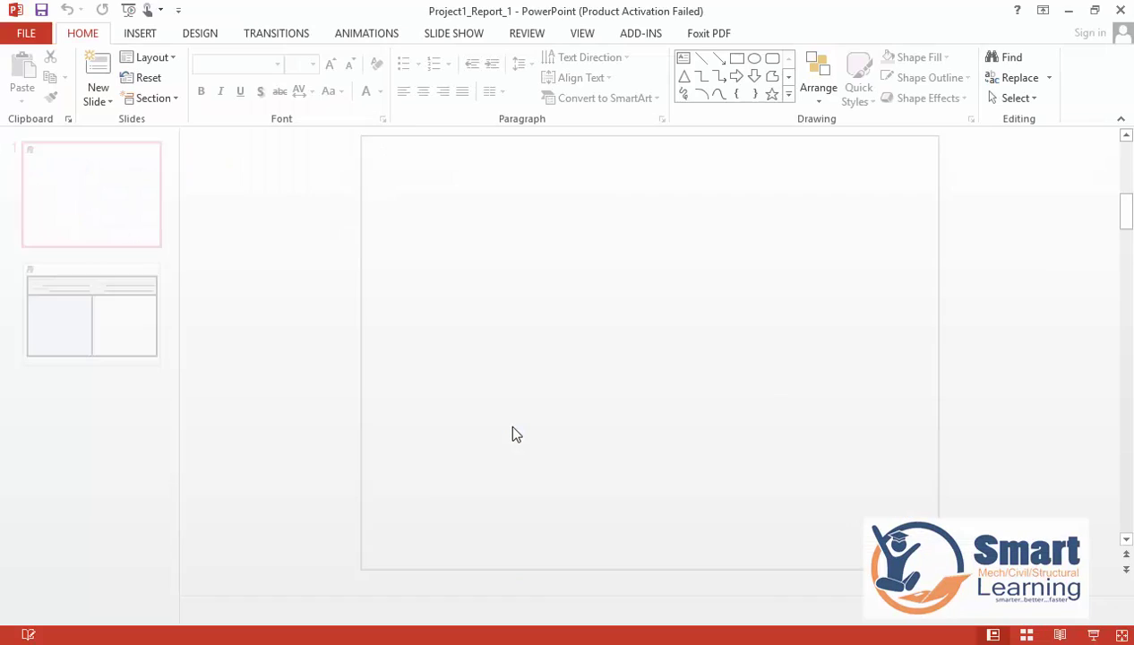
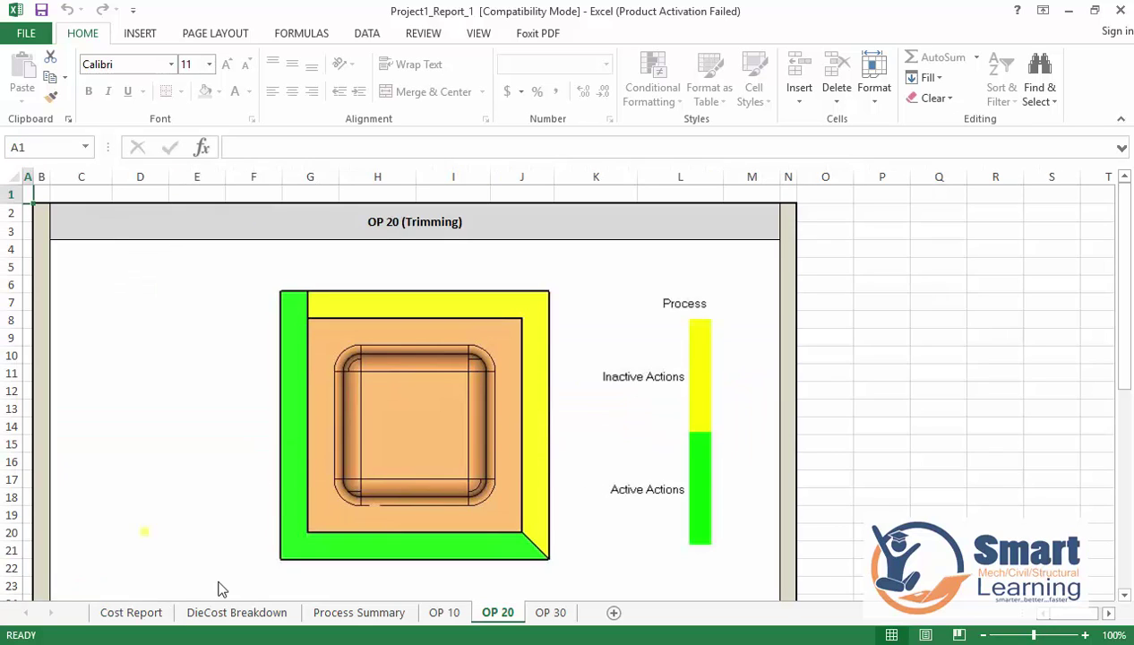
Step: In the Project1_Report_1 Excel workbook, set the Cost Report sheet's cost plot option to Die Cost Included
{"action": "left_click", "coordinate": [151, 613]}
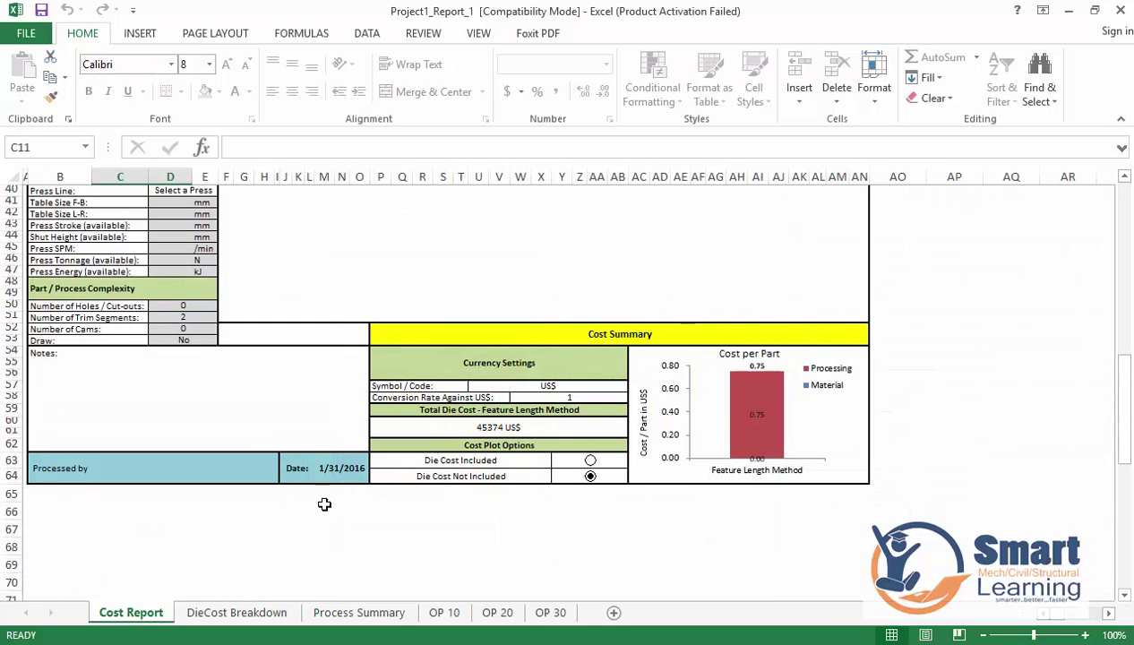
{"action": "left_click", "coordinate": [591, 460]}
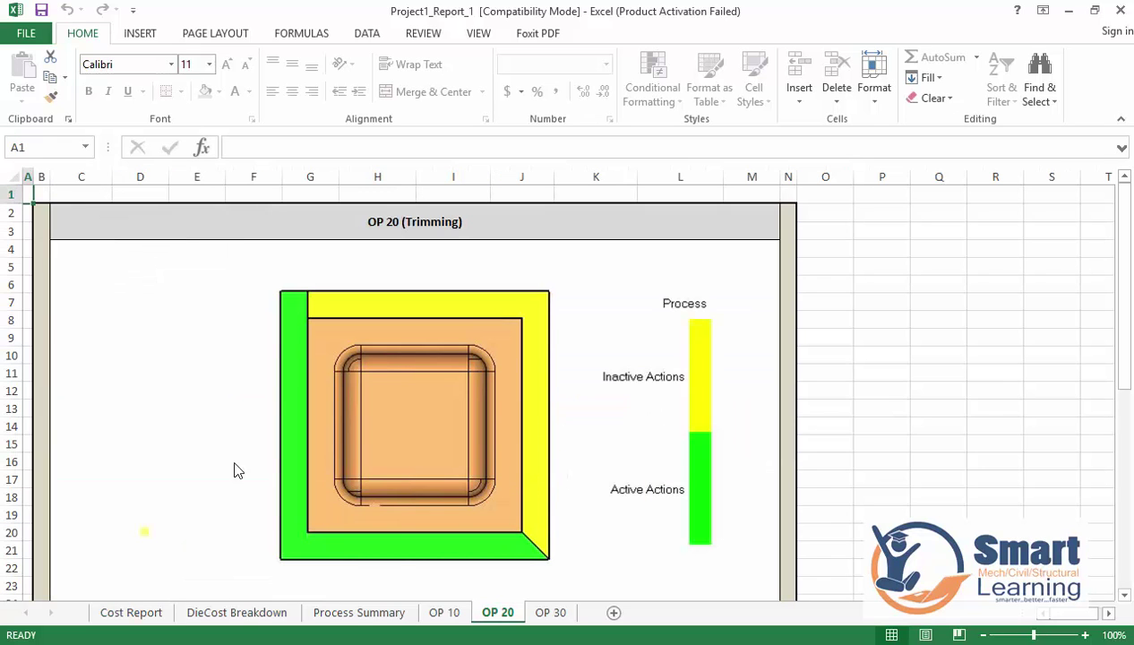
Step: Examine the process images and operation summaries on the OP 20, OP 30 and OP 10 sheets
{"action": "scroll", "coordinate": [283, 399], "scroll_direction": "down", "scroll_amount": 6}
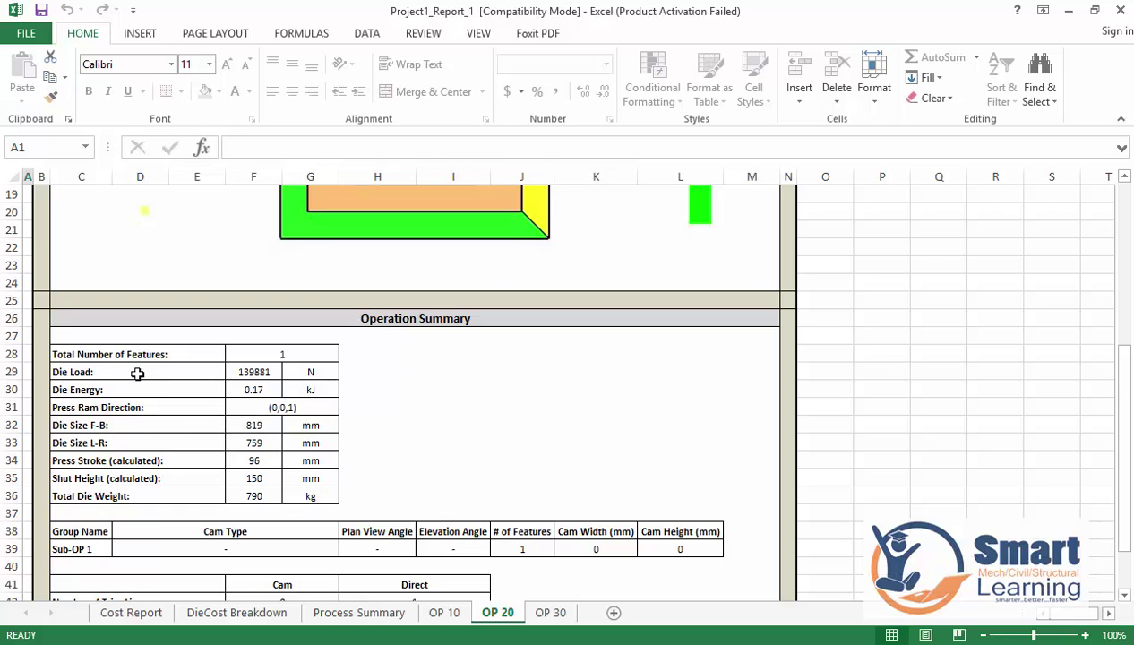
{"action": "scroll", "coordinate": [162, 385], "scroll_direction": "down", "scroll_amount": 3}
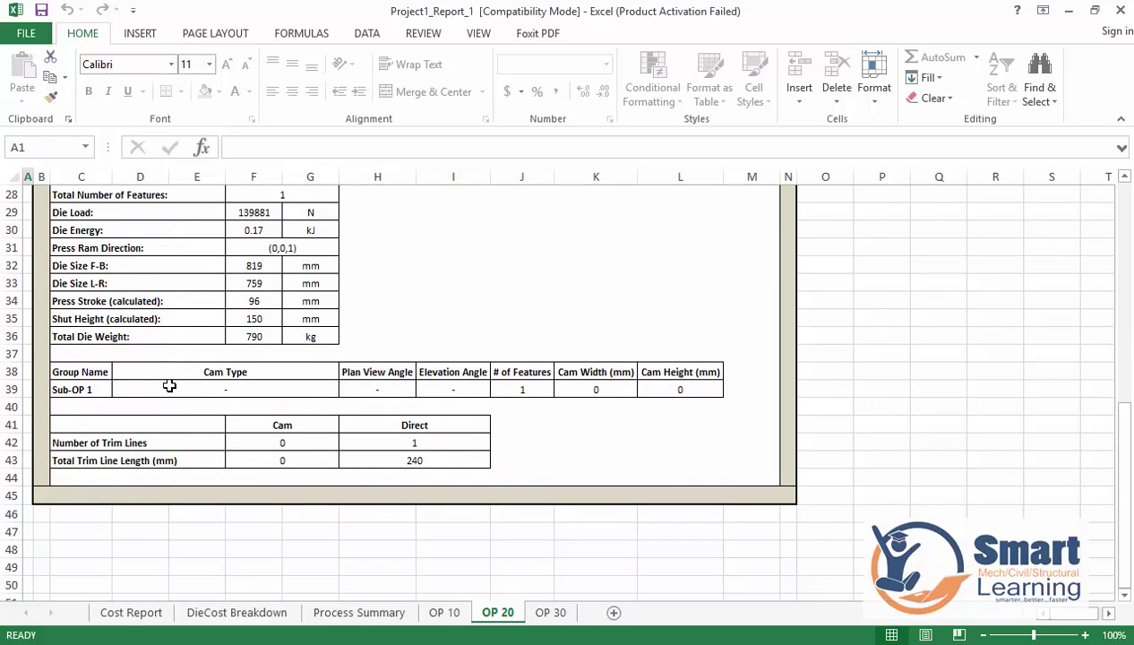
{"action": "scroll", "coordinate": [387, 352], "scroll_direction": "down", "scroll_amount": 4}
{"action": "scroll", "coordinate": [387, 352], "scroll_direction": "up", "scroll_amount": 4}
{"action": "left_click", "coordinate": [548, 613]}
{"action": "left_click", "coordinate": [446, 613]}
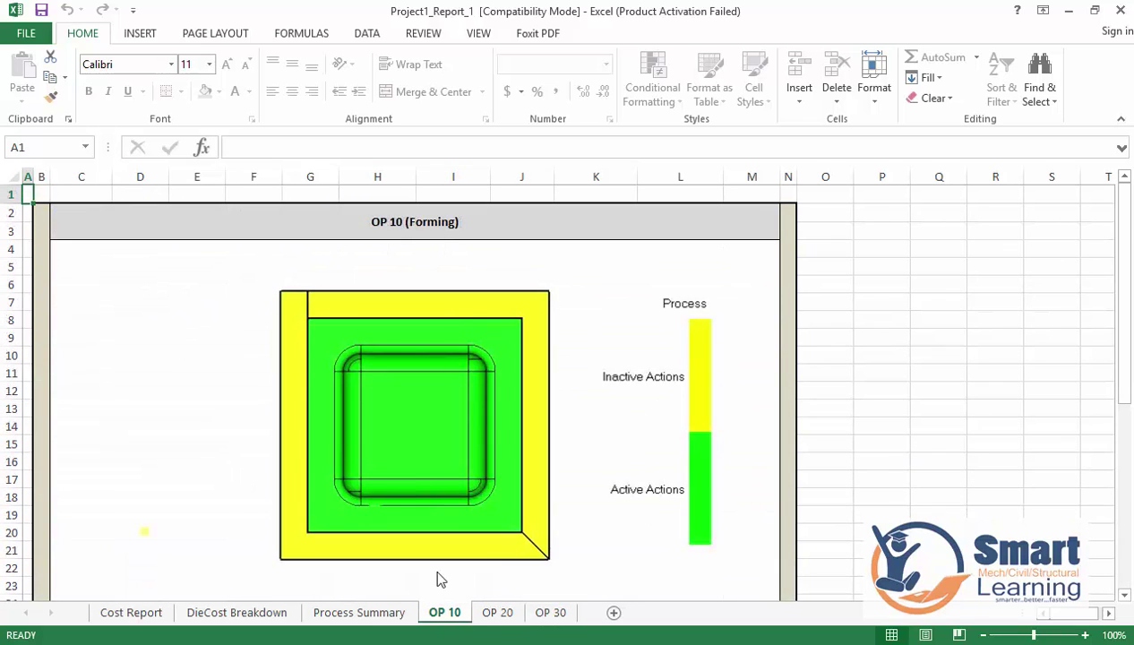
{"action": "scroll", "coordinate": [421, 470], "scroll_direction": "down", "scroll_amount": 8}
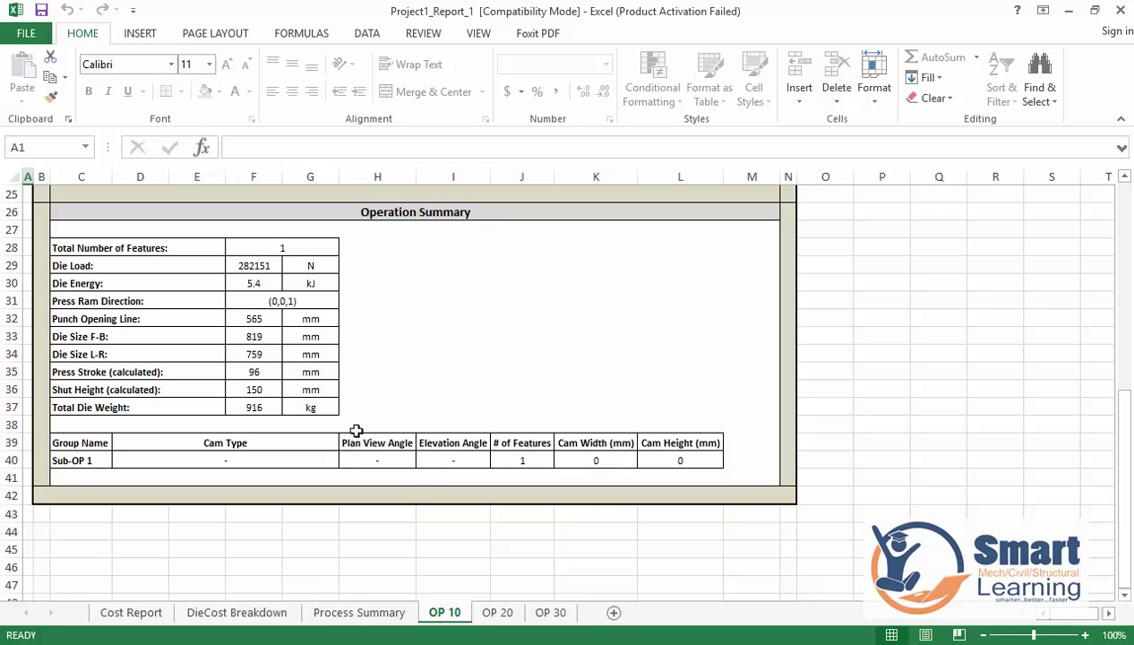
{"action": "scroll", "coordinate": [354, 466], "scroll_direction": "up", "scroll_amount": 2}
Step: Review the Process Summary sheet with its operation images and the cost figures on the DieCost Breakdown sheet
{"action": "left_click", "coordinate": [336, 617]}
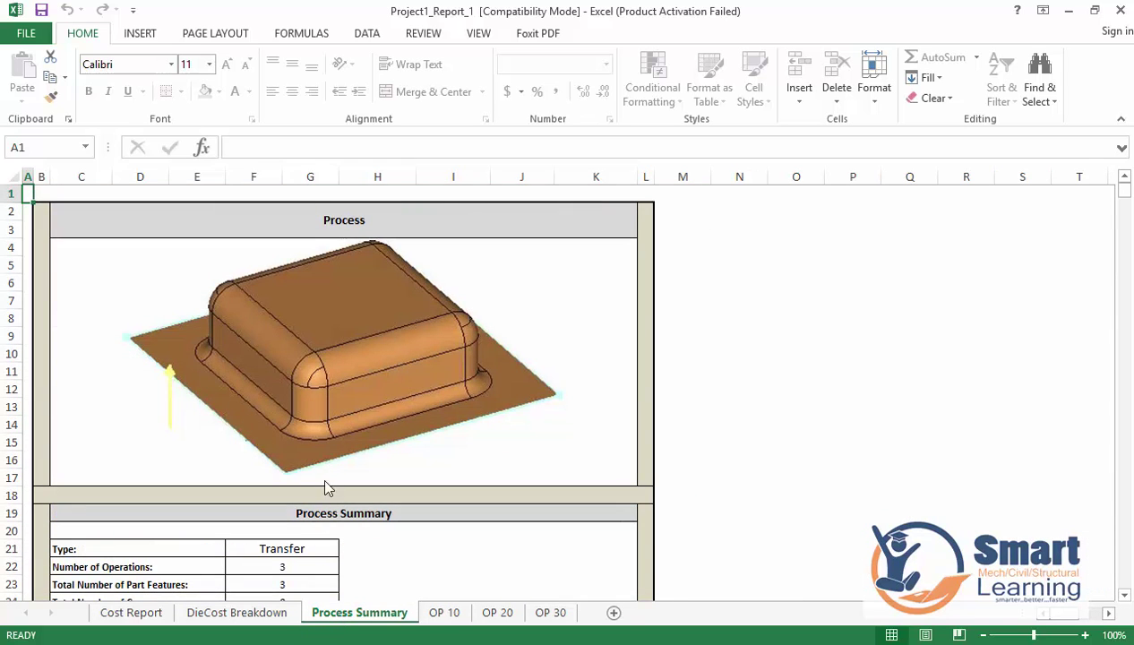
{"action": "scroll", "coordinate": [324, 484], "scroll_direction": "down", "scroll_amount": 4}
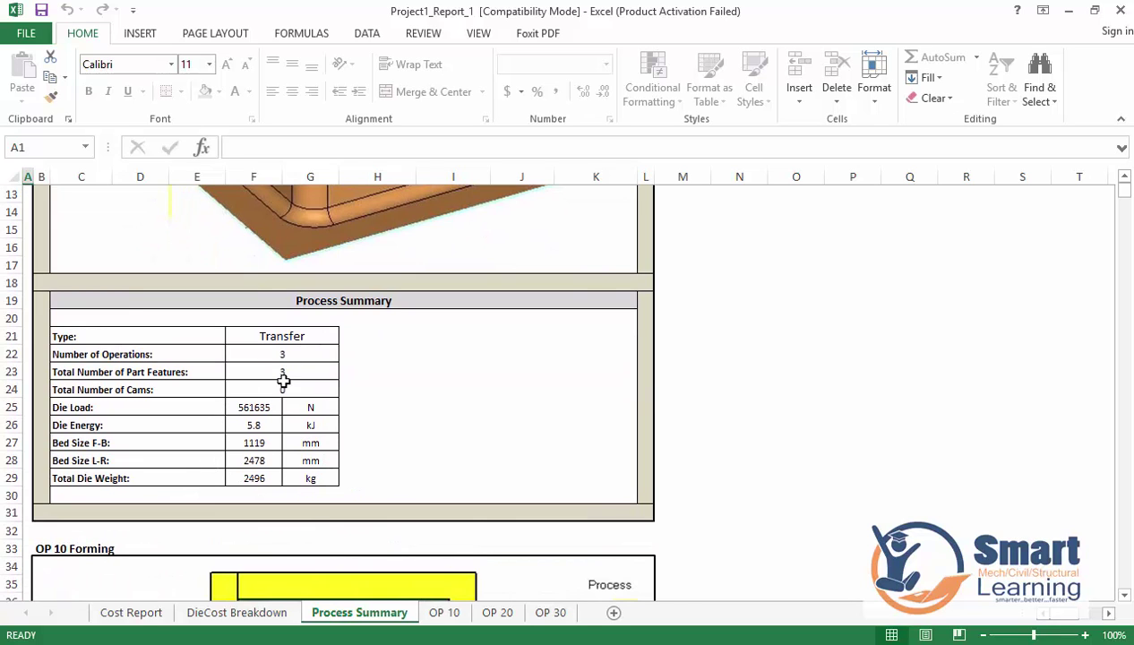
{"action": "scroll", "coordinate": [394, 433], "scroll_direction": "down", "scroll_amount": 13}
{"action": "scroll", "coordinate": [409, 439], "scroll_direction": "down", "scroll_amount": 9}
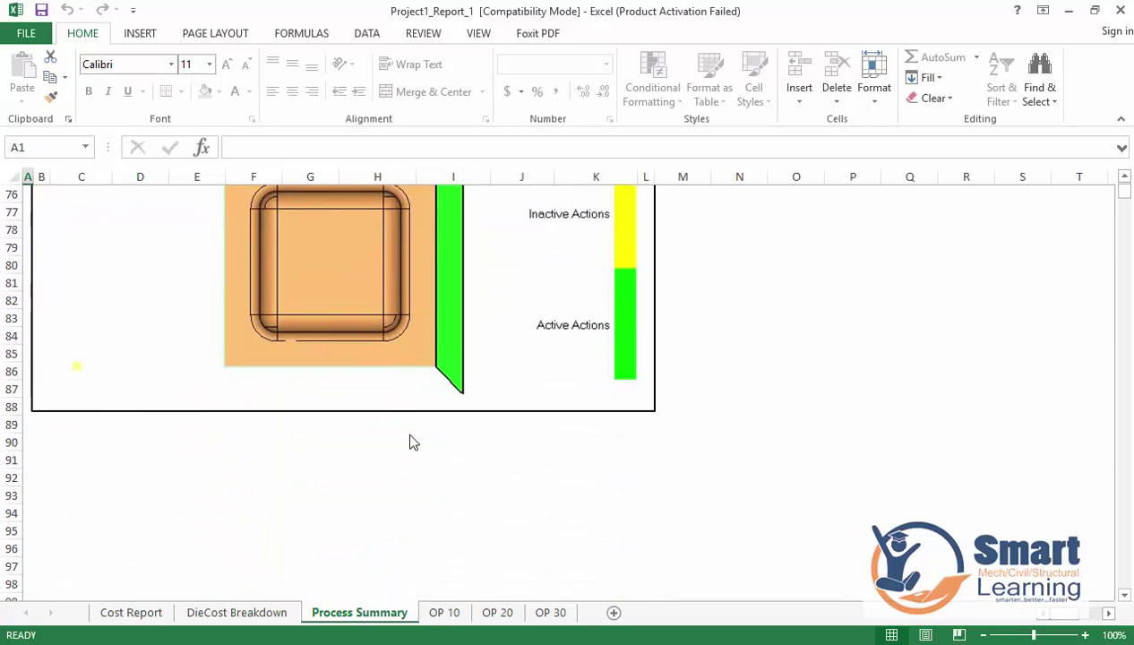
{"action": "left_click", "coordinate": [237, 612]}
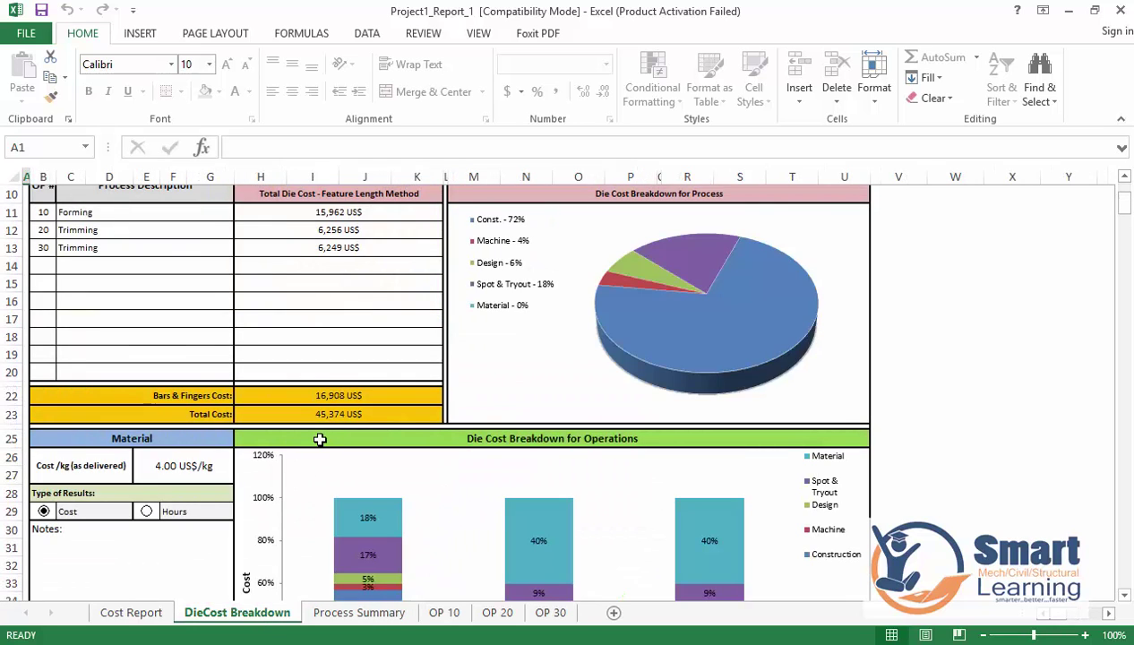
{"action": "scroll", "coordinate": [319, 436], "scroll_direction": "up", "scroll_amount": 3}
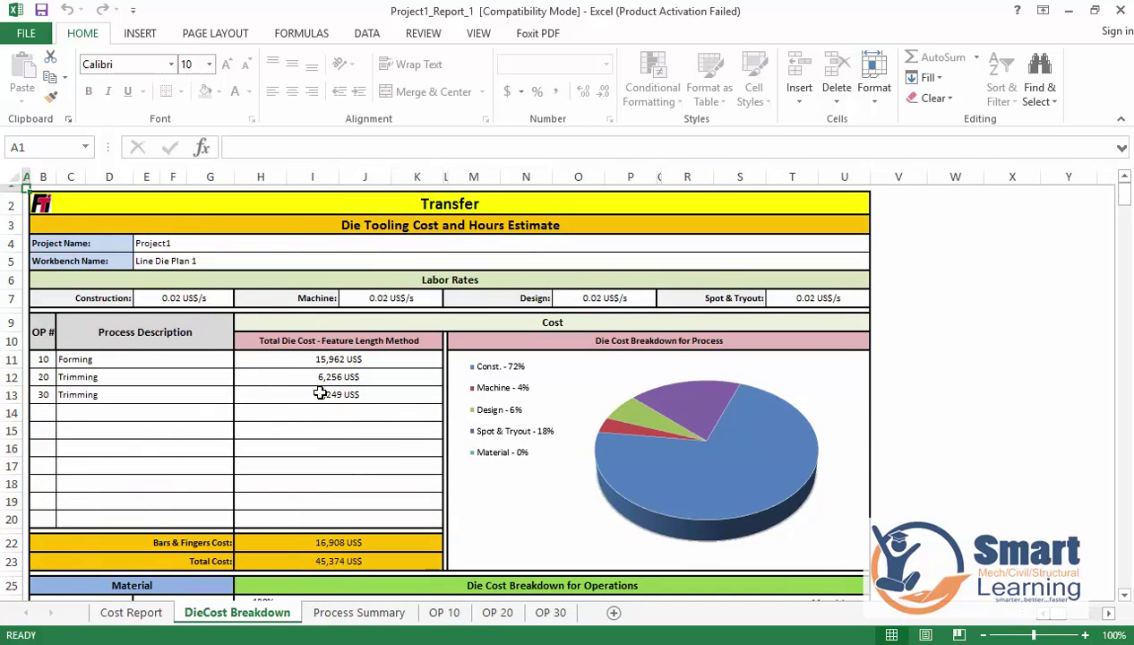
{"action": "scroll", "coordinate": [359, 430], "scroll_direction": "down", "scroll_amount": 3}
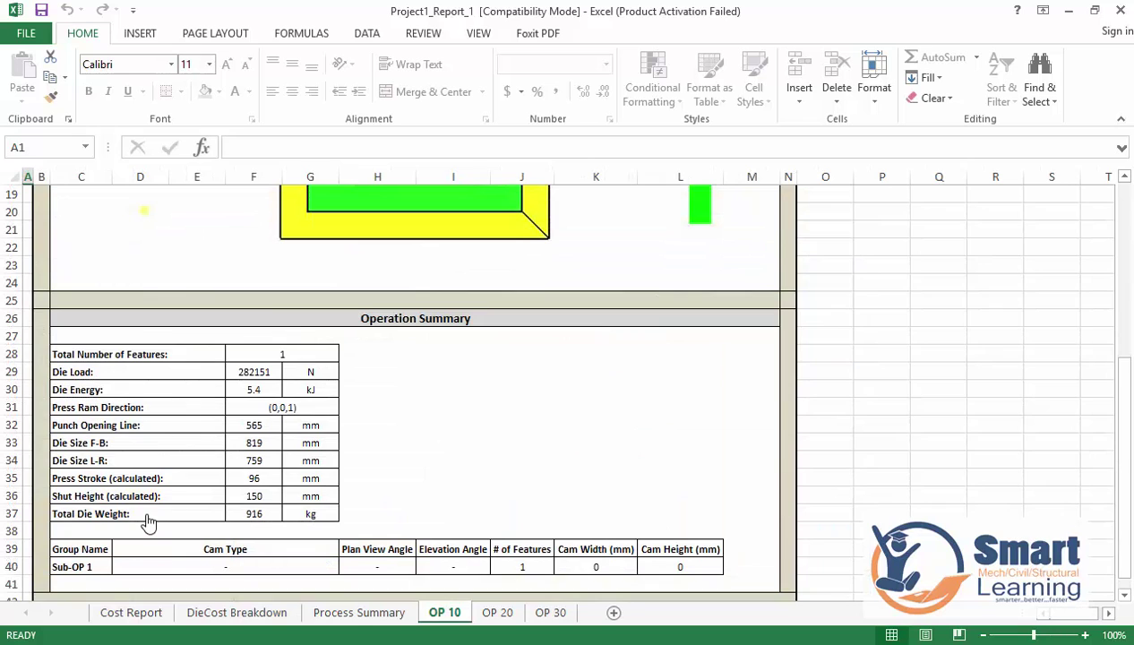
Step: Review the OP 10 operation summary and the die construction hours and charts on the DieCost Breakdown sheet
{"action": "scroll", "coordinate": [309, 458], "scroll_direction": "down", "scroll_amount": 1}
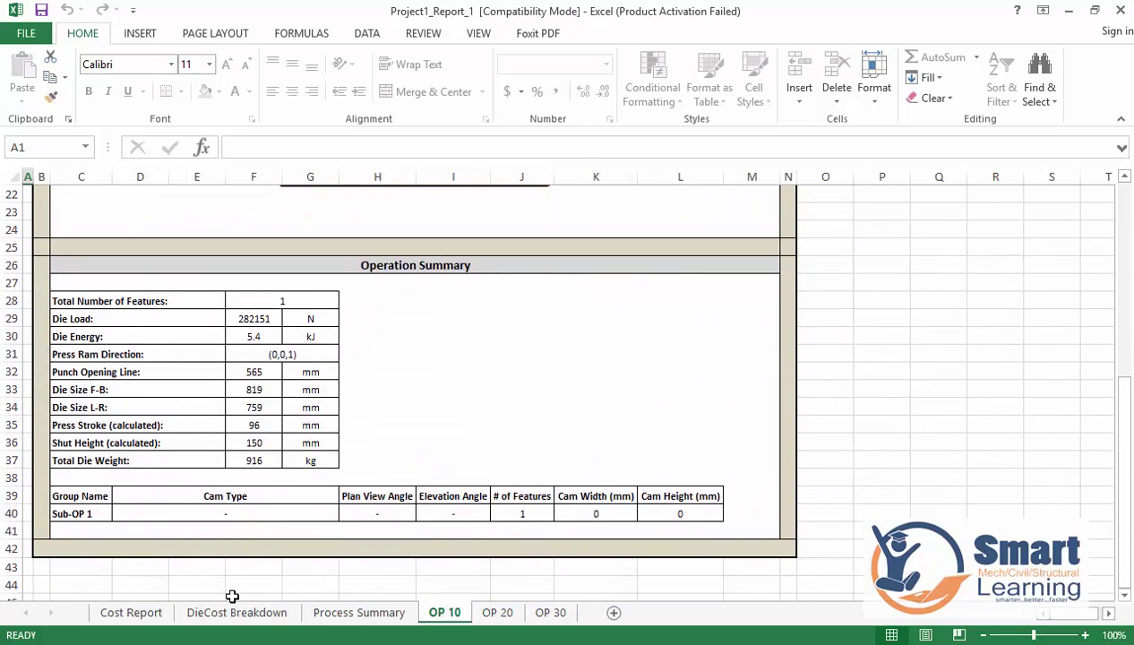
{"action": "left_click", "coordinate": [234, 613]}
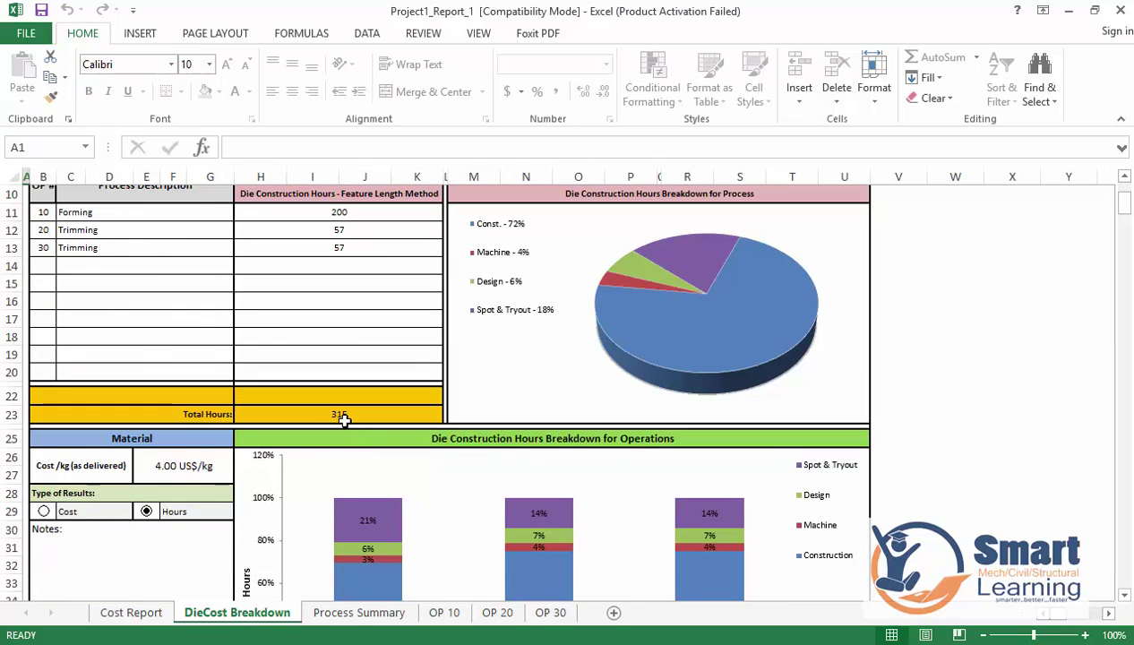
{"action": "scroll", "coordinate": [344, 421], "scroll_direction": "up", "scroll_amount": 1}
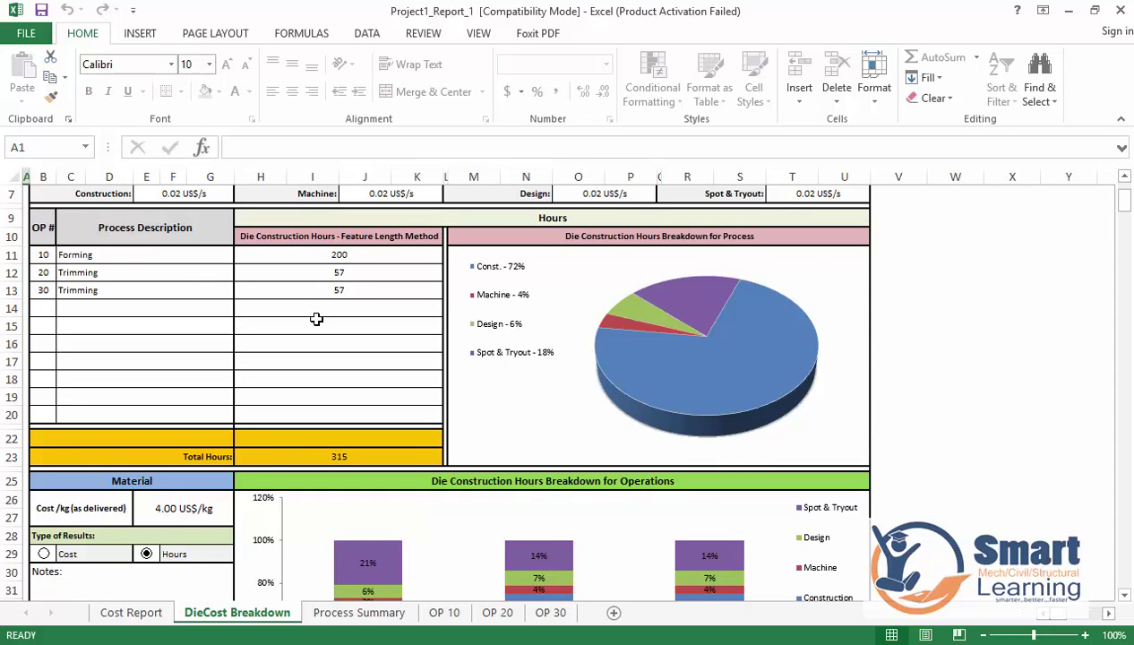
{"action": "scroll", "coordinate": [316, 318], "scroll_direction": "up", "scroll_amount": 1}
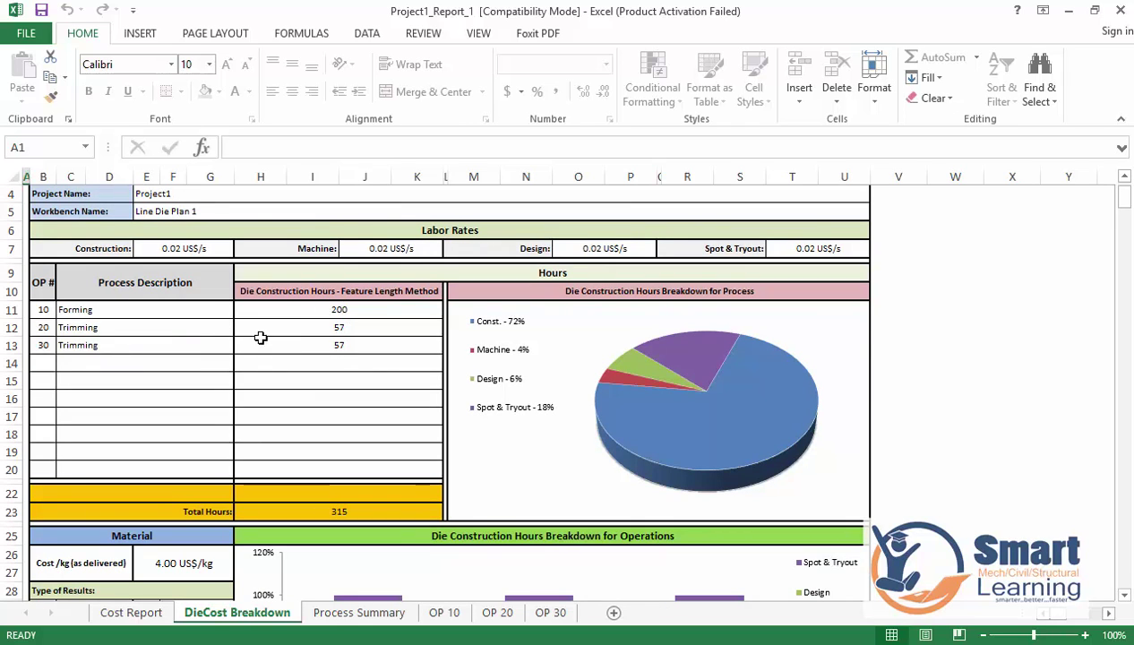
{"action": "scroll", "coordinate": [259, 335], "scroll_direction": "up", "scroll_amount": 1}
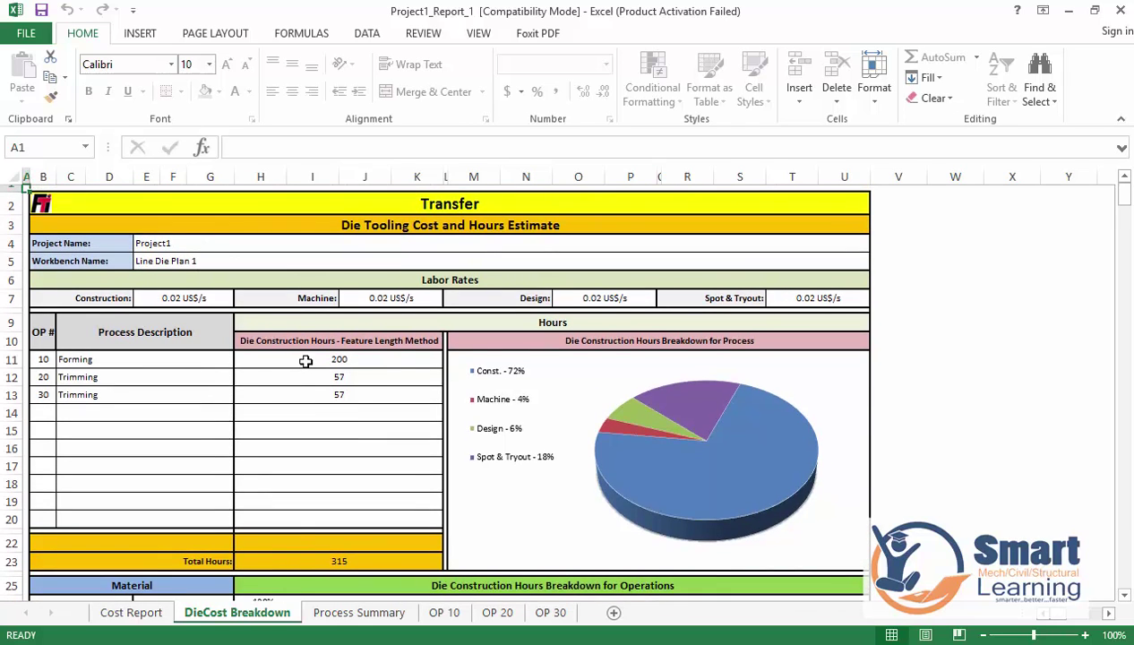
{"action": "scroll", "coordinate": [305, 360], "scroll_direction": "down", "scroll_amount": 6}
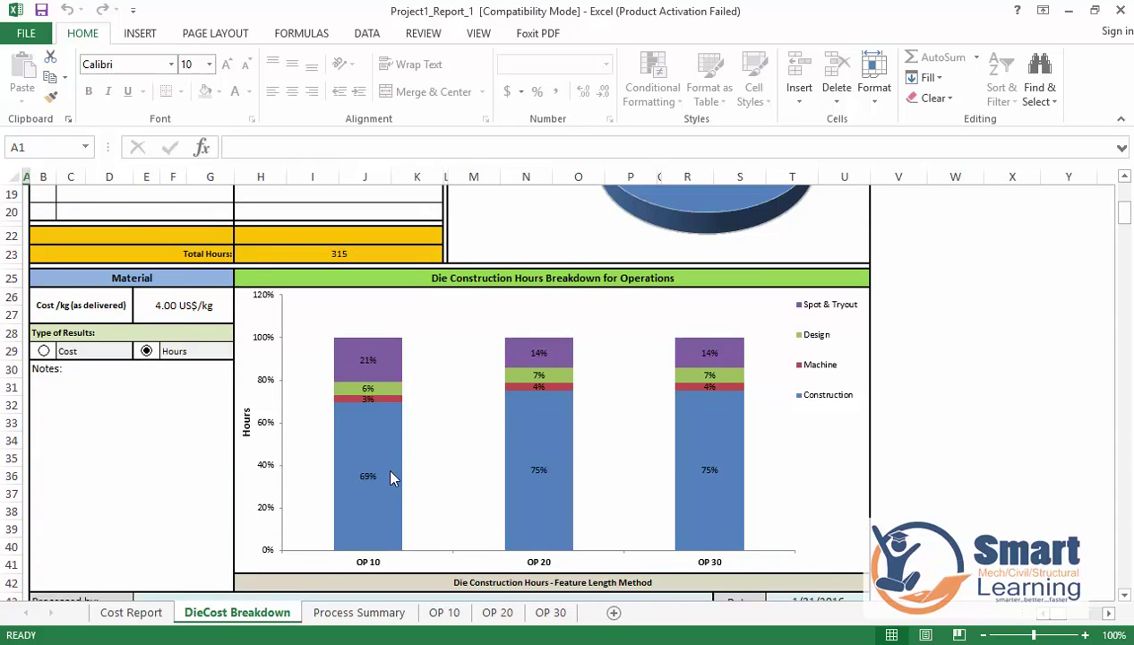
{"action": "scroll", "coordinate": [425, 416], "scroll_direction": "down", "scroll_amount": 2}
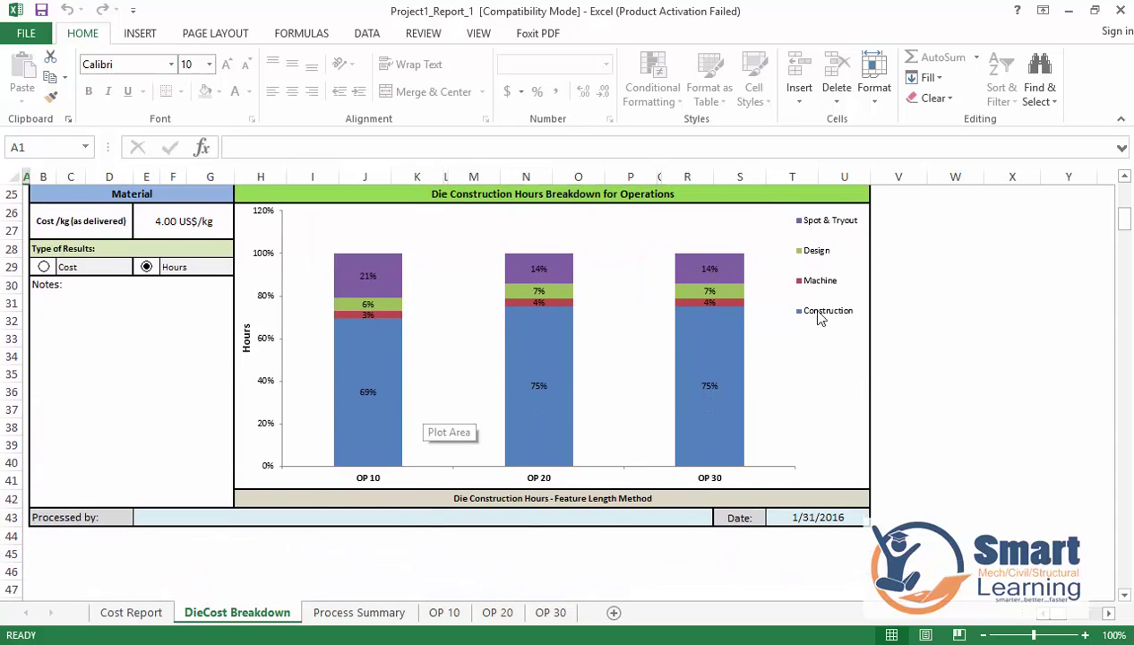
Step: Review the operation hours chart on the DieCost Breakdown sheet and the cost summary and operation tables on the Cost Report sheet
{"action": "scroll", "coordinate": [260, 466], "scroll_direction": "down", "scroll_amount": 2}
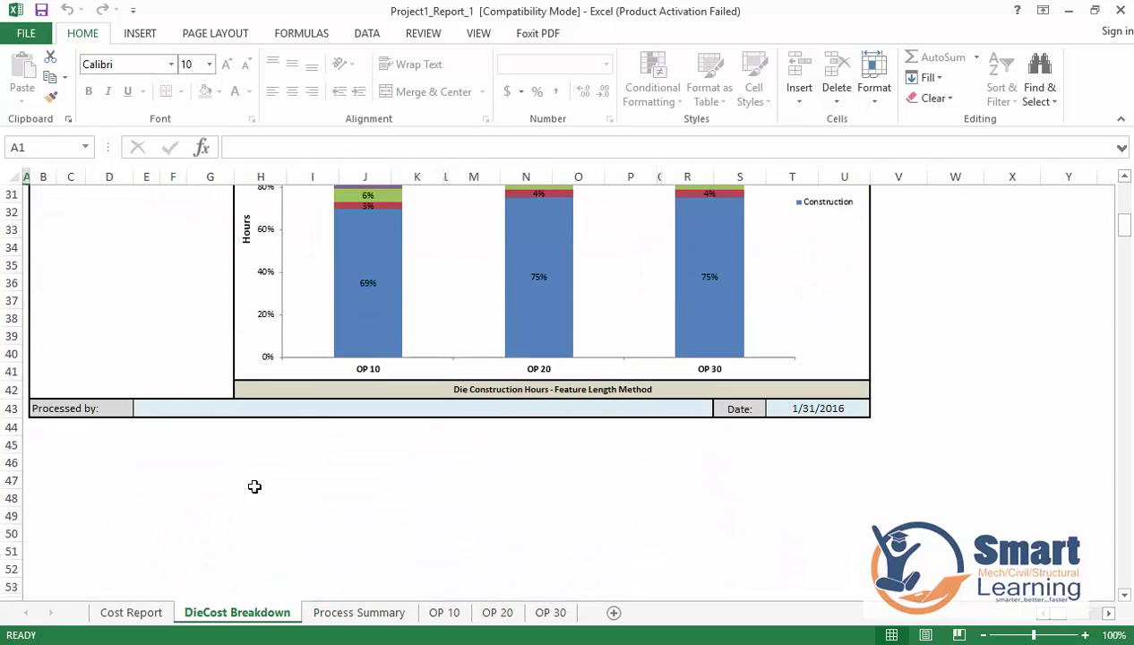
{"action": "scroll", "coordinate": [330, 563], "scroll_direction": "up", "scroll_amount": 3}
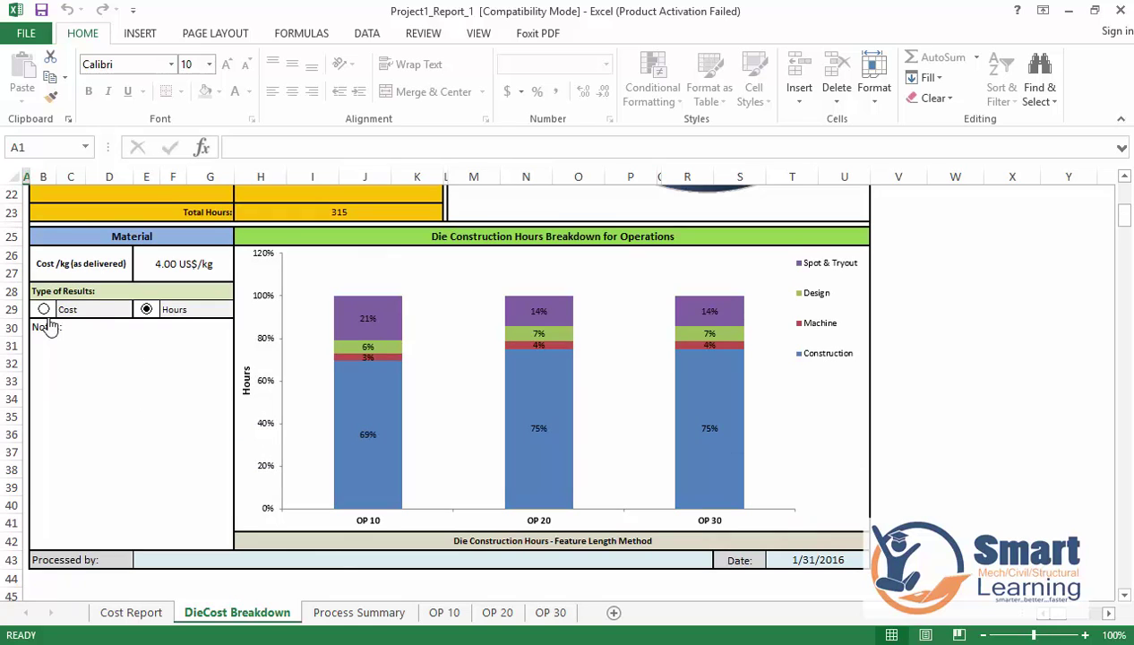
{"action": "left_click", "coordinate": [121, 613]}
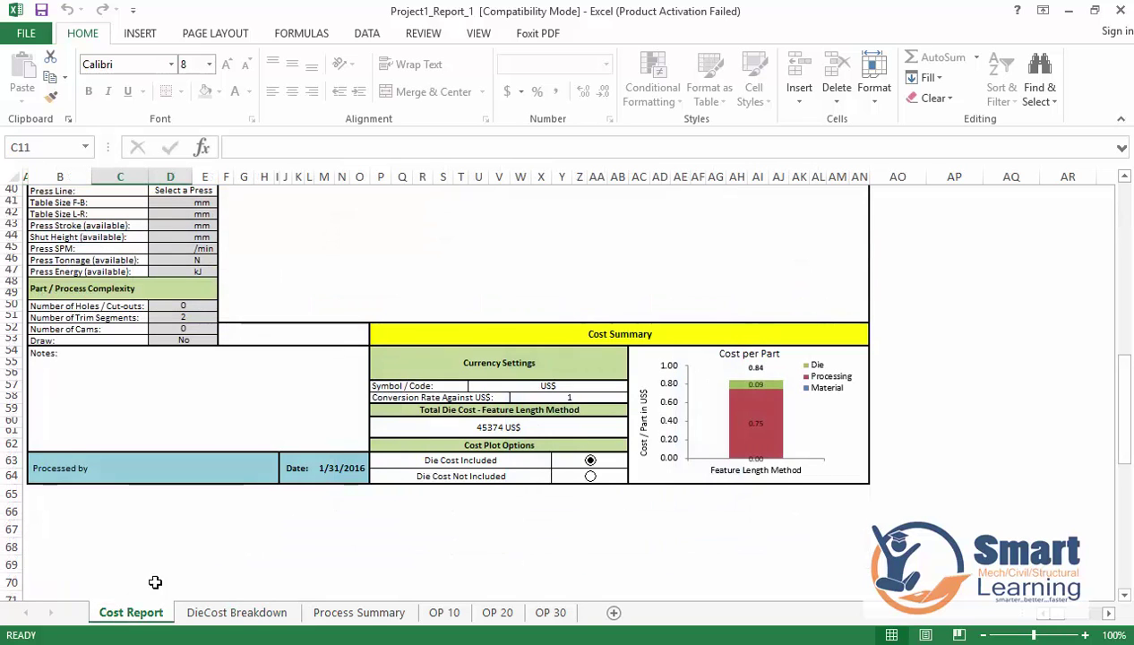
{"action": "scroll", "coordinate": [258, 487], "scroll_direction": "up", "scroll_amount": 2}
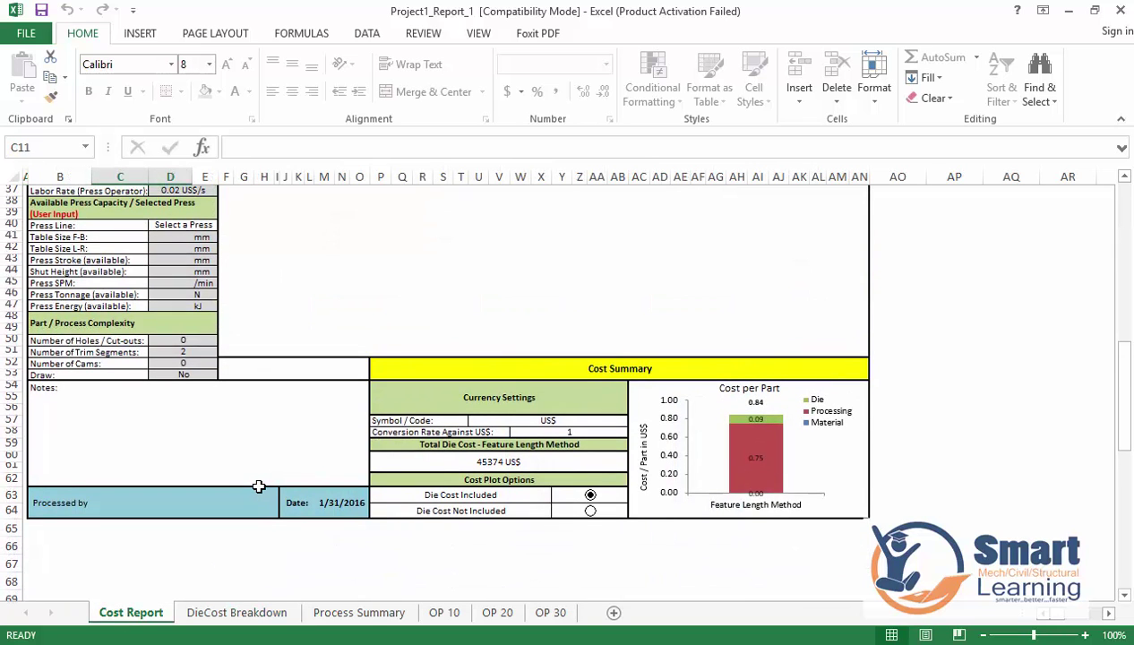
{"action": "scroll", "coordinate": [258, 486], "scroll_direction": "up", "scroll_amount": 7}
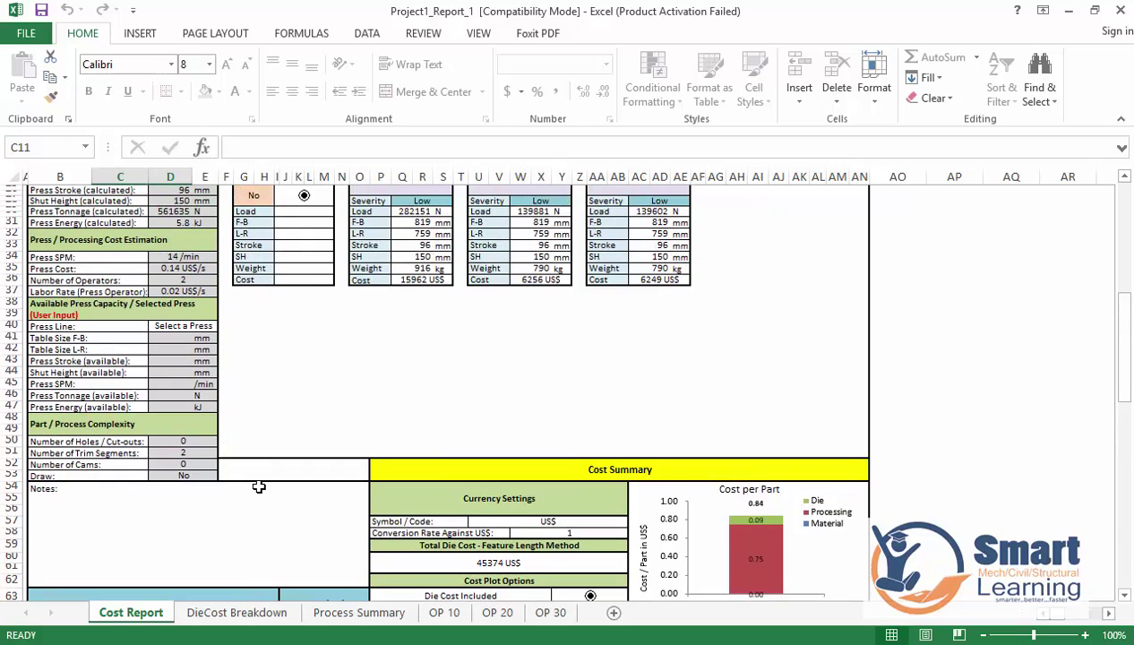
{"action": "scroll", "coordinate": [405, 400], "scroll_direction": "up", "scroll_amount": 1}
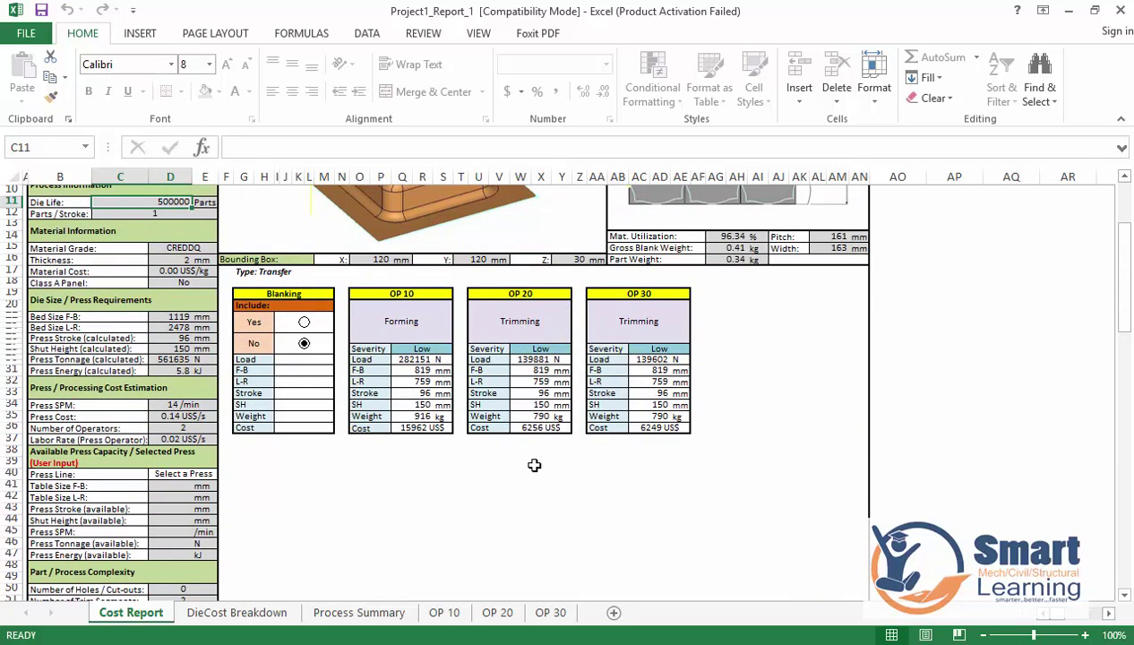
Step: Examine the labor rates and construction hours on DieCost Breakdown, plus the part, material and press requirements on Cost Report
{"action": "left_click", "coordinate": [253, 616]}
{"action": "scroll", "coordinate": [292, 519], "scroll_direction": "up", "scroll_amount": 6}
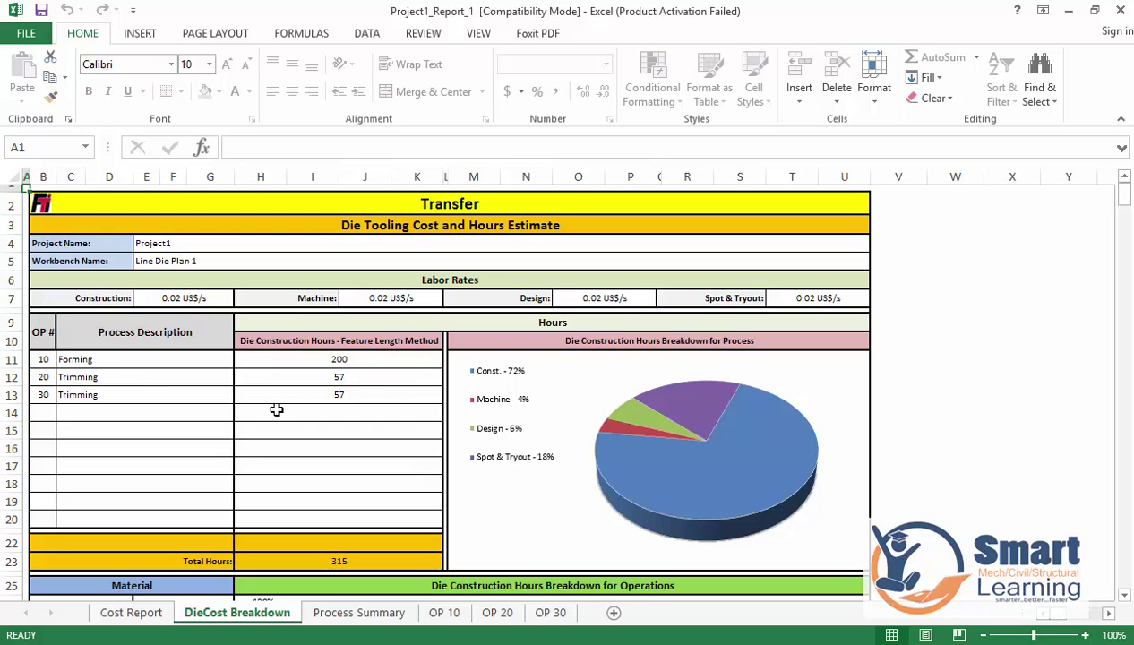
{"action": "scroll", "coordinate": [268, 403], "scroll_direction": "down", "scroll_amount": 3}
{"action": "scroll", "coordinate": [179, 493], "scroll_direction": "up", "scroll_amount": 3}
{"action": "left_click", "coordinate": [131, 613]}
{"action": "scroll", "coordinate": [340, 430], "scroll_direction": "up", "scroll_amount": 3}
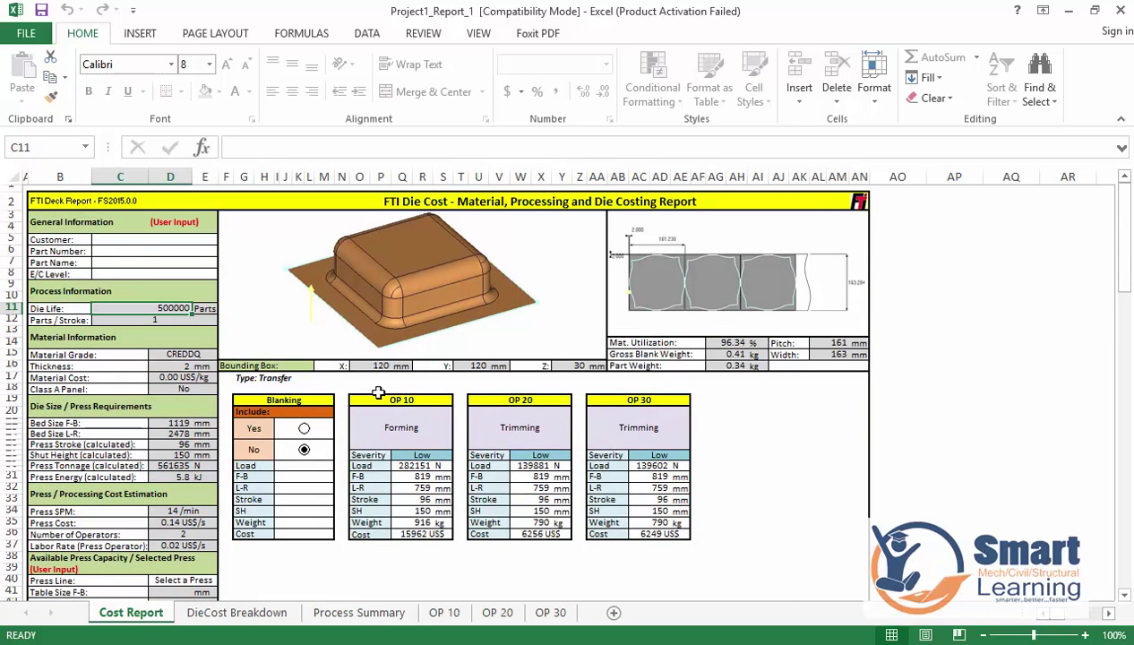
{"action": "scroll", "coordinate": [602, 434], "scroll_direction": "down", "scroll_amount": 3}
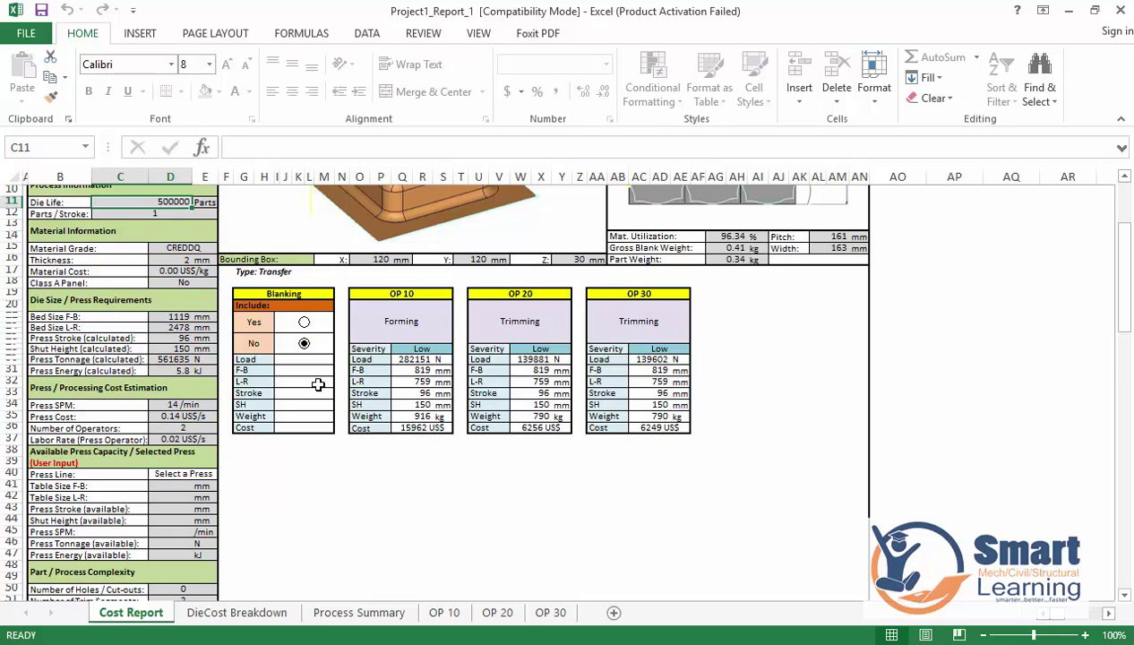
{"action": "scroll", "coordinate": [318, 385], "scroll_direction": "down", "scroll_amount": 2}
{"action": "scroll", "coordinate": [318, 385], "scroll_direction": "down", "scroll_amount": 2}
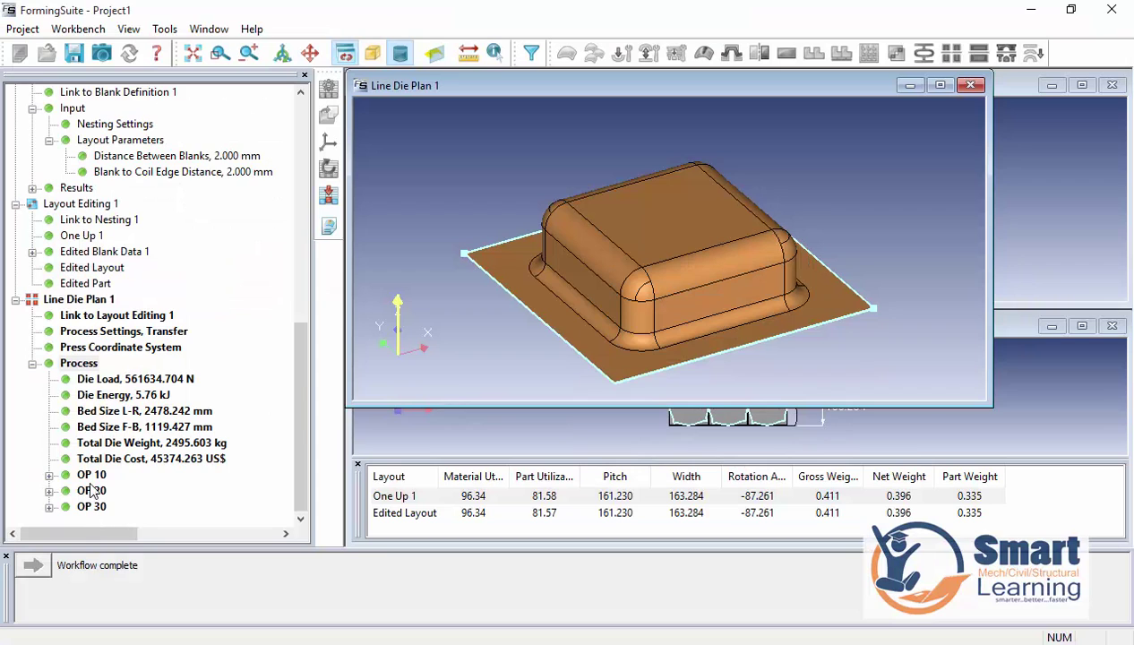
{"action": "scroll", "coordinate": [89, 338], "scroll_direction": "up", "scroll_amount": 2}
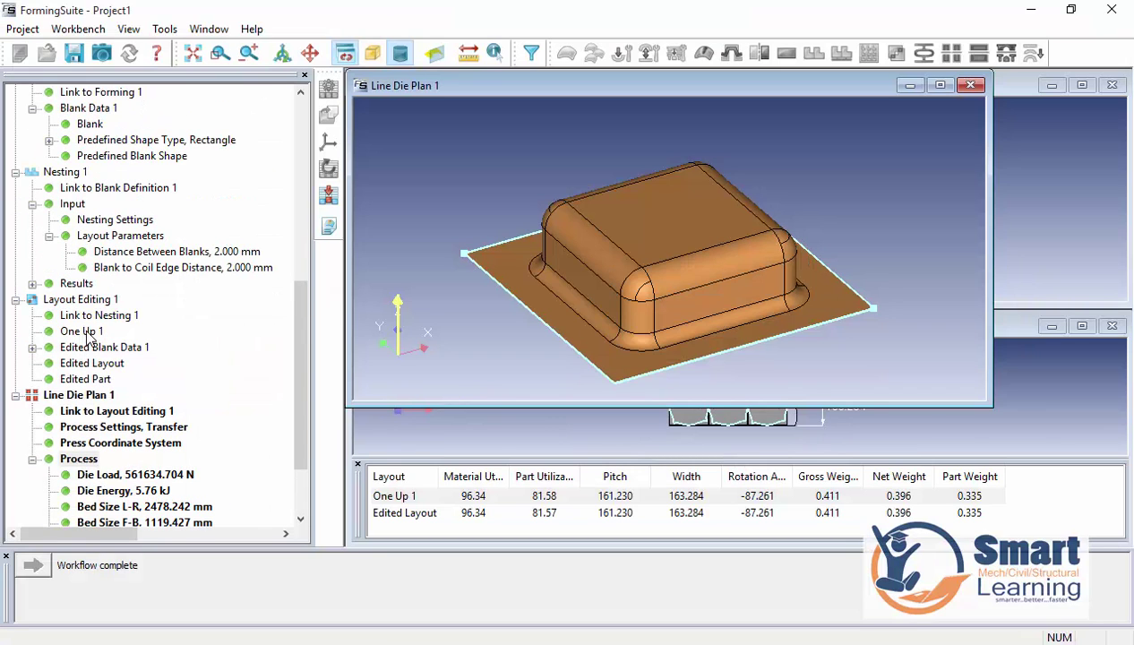
{"action": "left_click", "coordinate": [50, 174]}
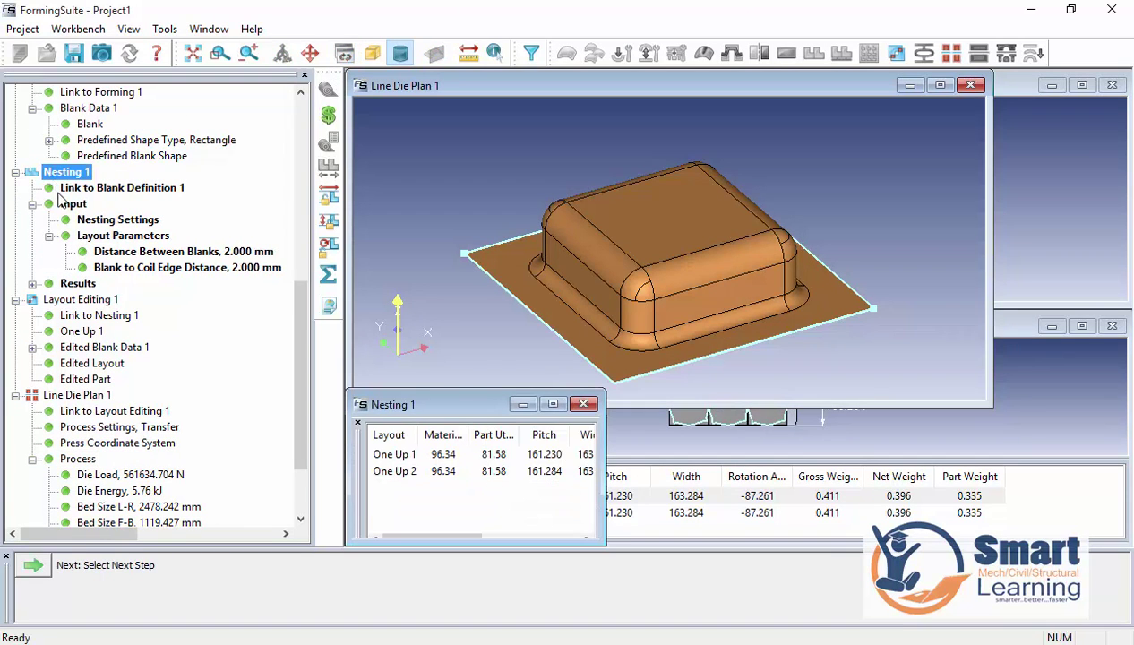
{"action": "left_click", "coordinate": [37, 567]}
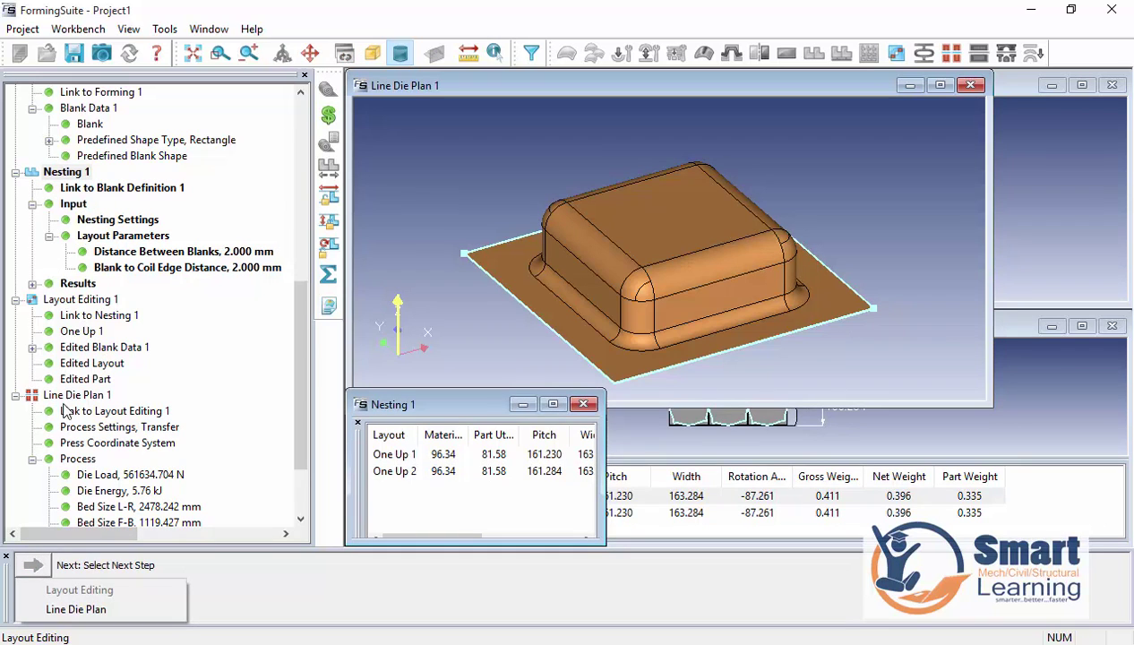
{"action": "left_click", "coordinate": [125, 316]}
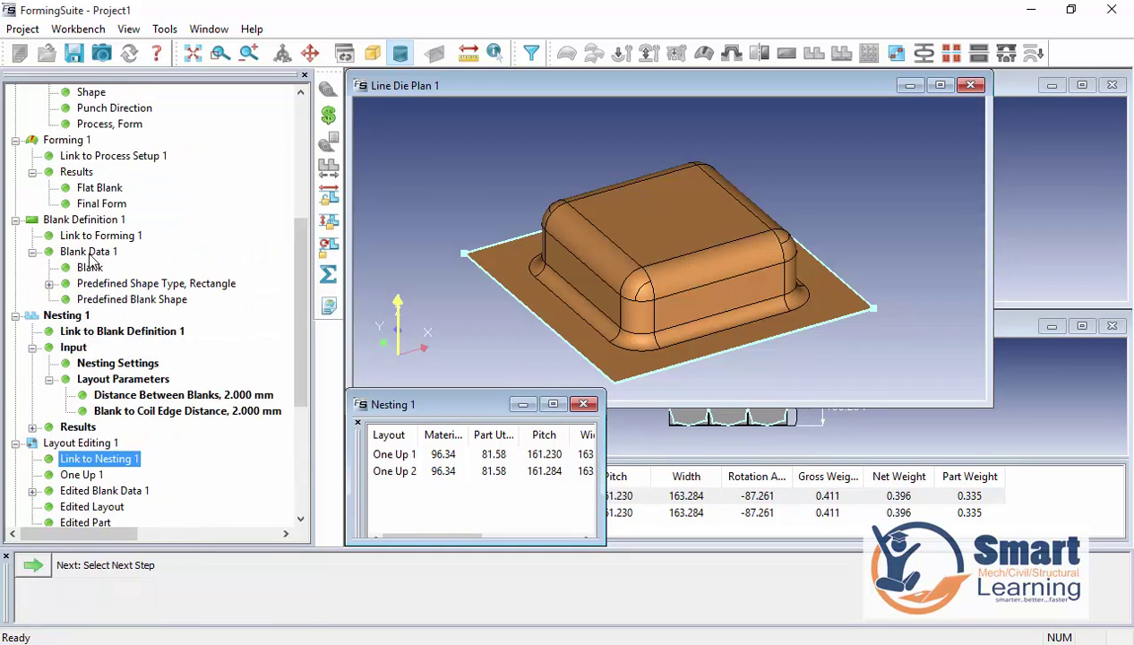
Step: In FormingSuite, add a Tool Definition as the next workflow step after Blank Definition 1
{"action": "left_click", "coordinate": [81, 220]}
{"action": "left_click", "coordinate": [36, 566]}
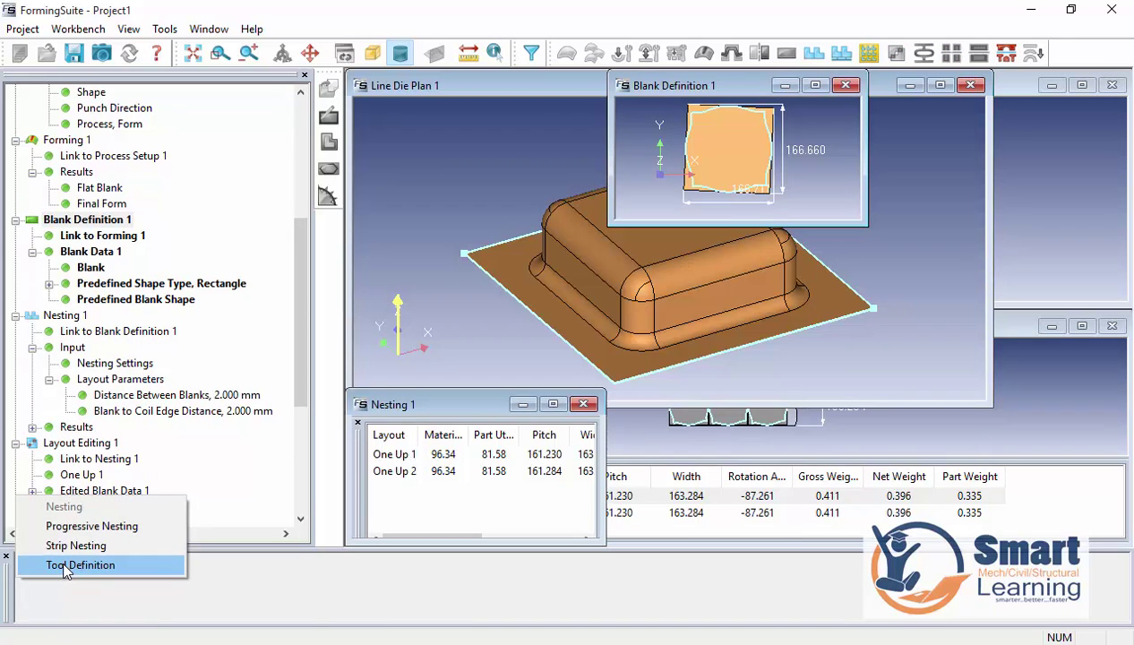
{"action": "left_click", "coordinate": [63, 221]}
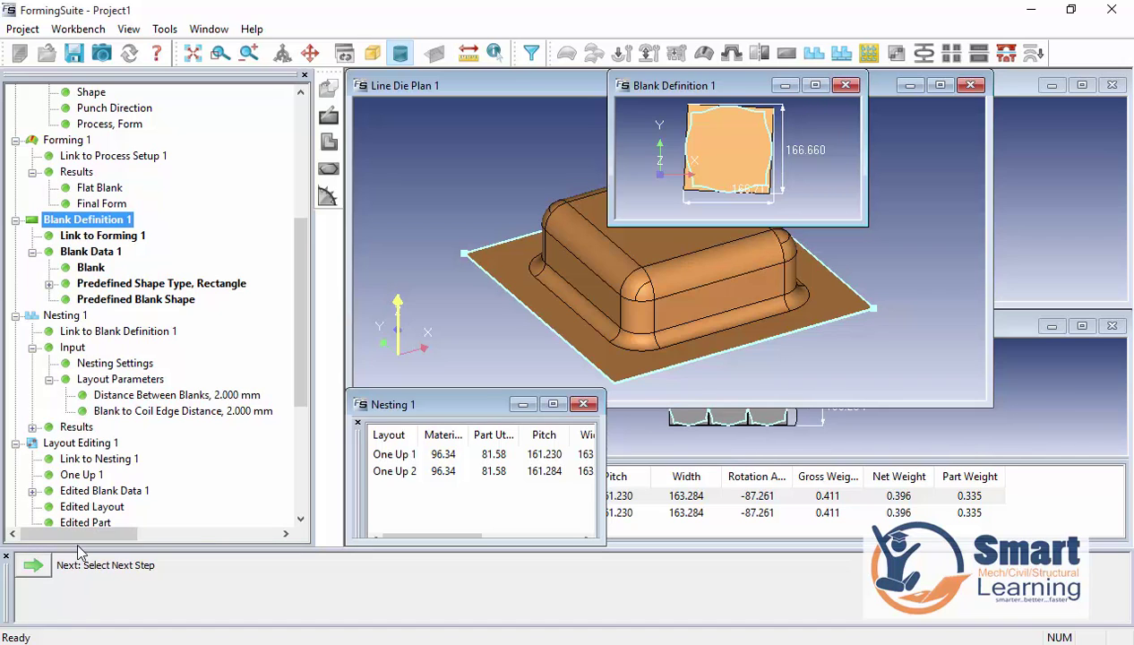
{"action": "left_click", "coordinate": [35, 566]}
{"action": "left_click", "coordinate": [63, 562]}
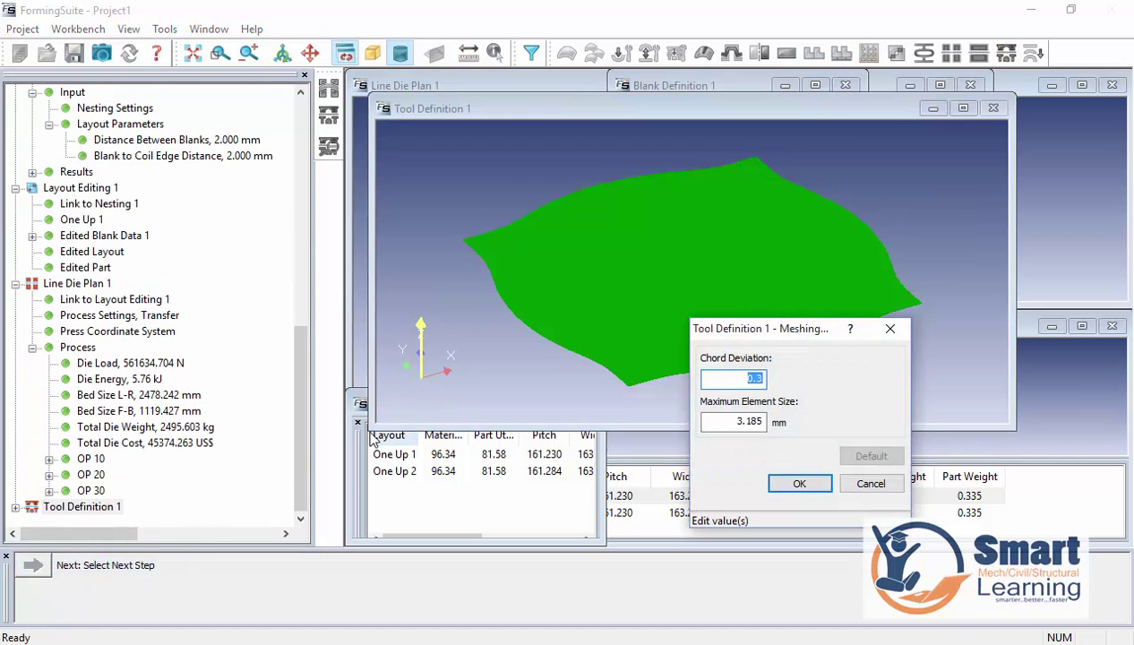
Step: Set the tool definition mesh's maximum element size to 4 mm and generate all tools for the operation
{"action": "left_click_drag", "start_coordinate": [736, 423], "coordinate": [840, 411]}
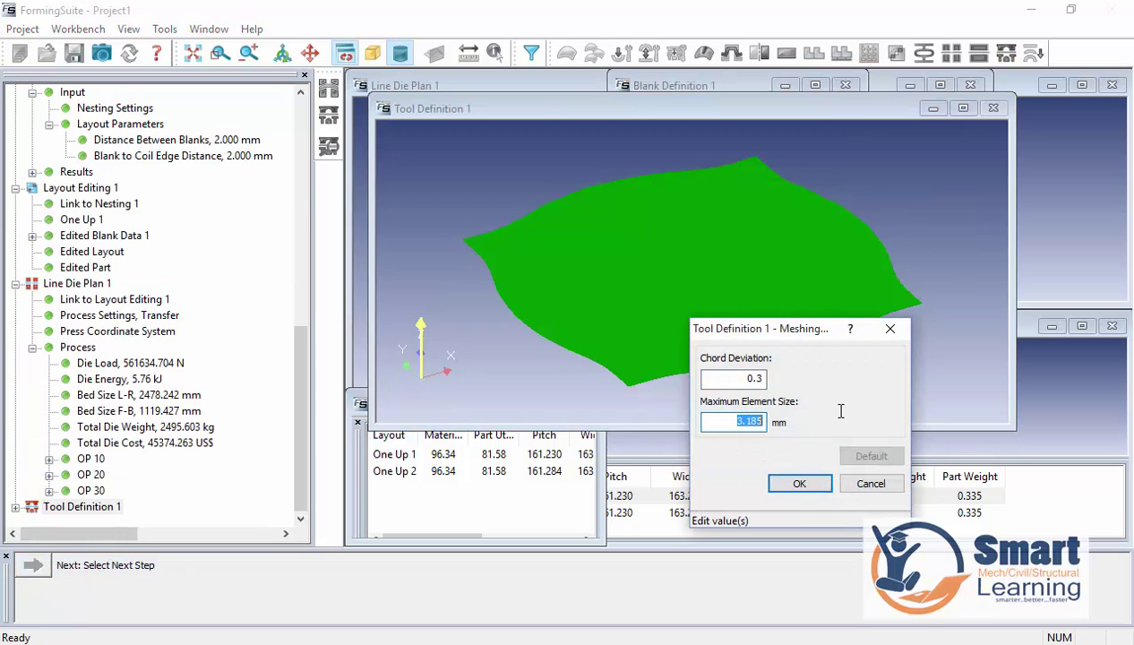
{"action": "type", "text": "4"}
{"action": "left_click", "coordinate": [784, 484]}
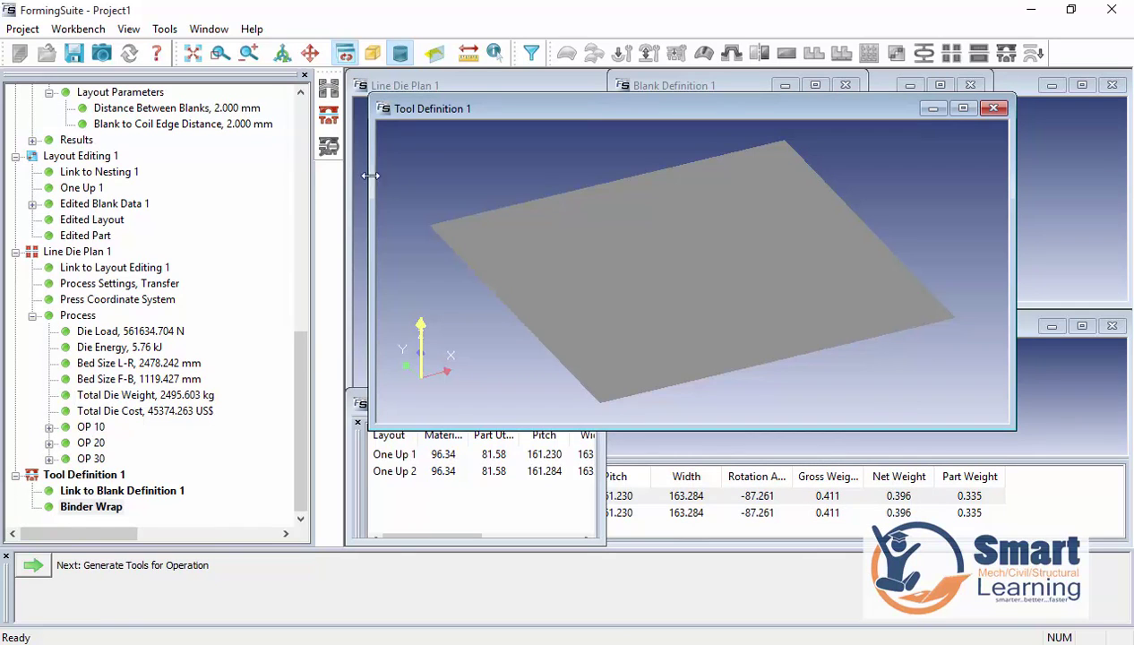
{"action": "left_click", "coordinate": [329, 122]}
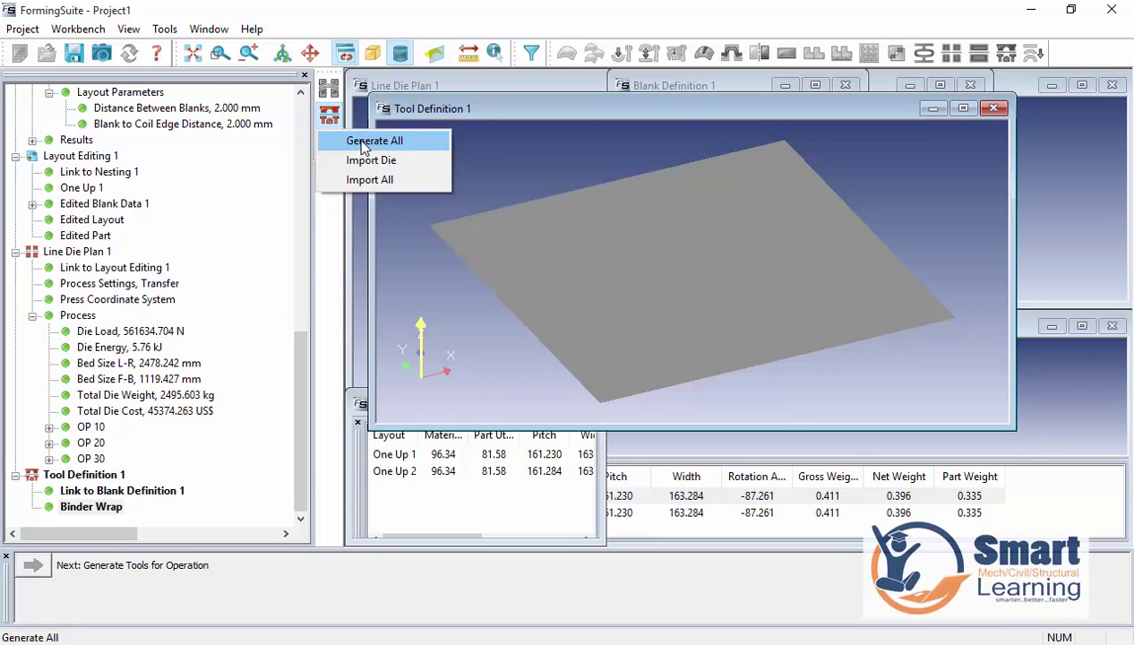
{"action": "left_click", "coordinate": [363, 144]}
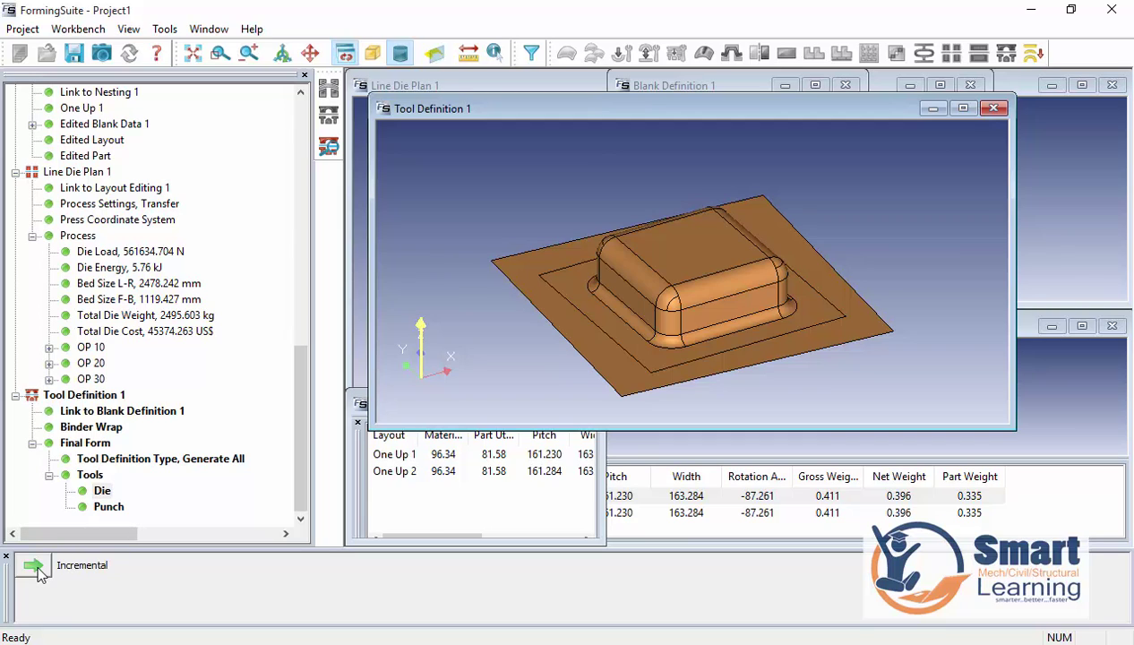
Step: Add an Incremental analysis to the tool definition and set its Final Form template to Detailed
{"action": "left_click", "coordinate": [1032, 54]}
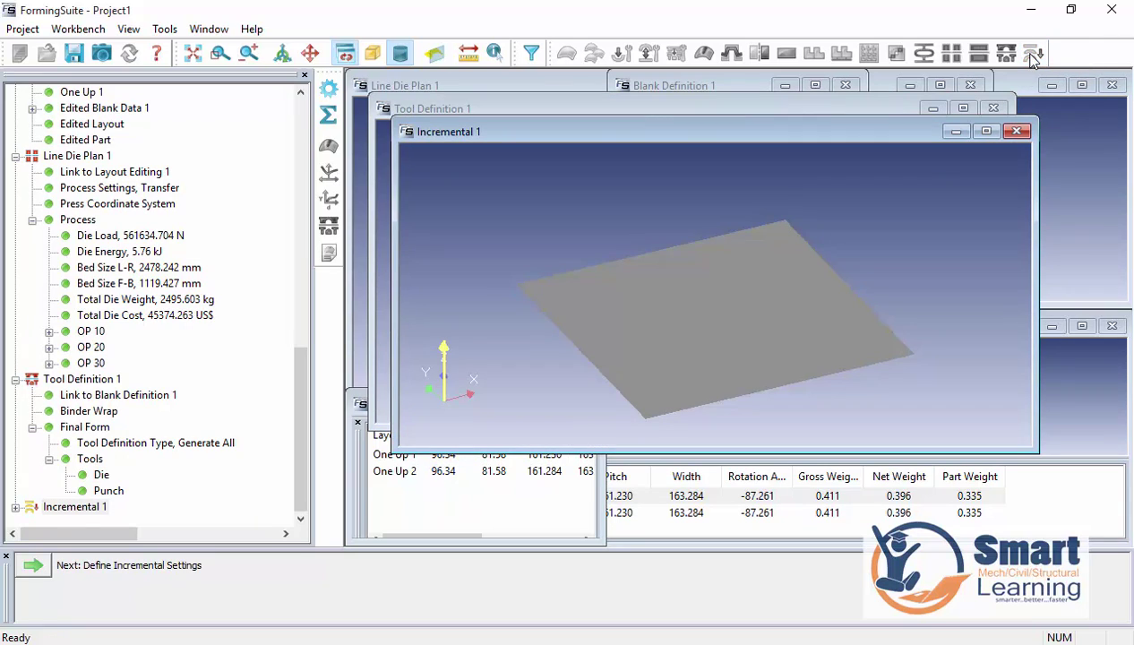
{"action": "left_click", "coordinate": [17, 508]}
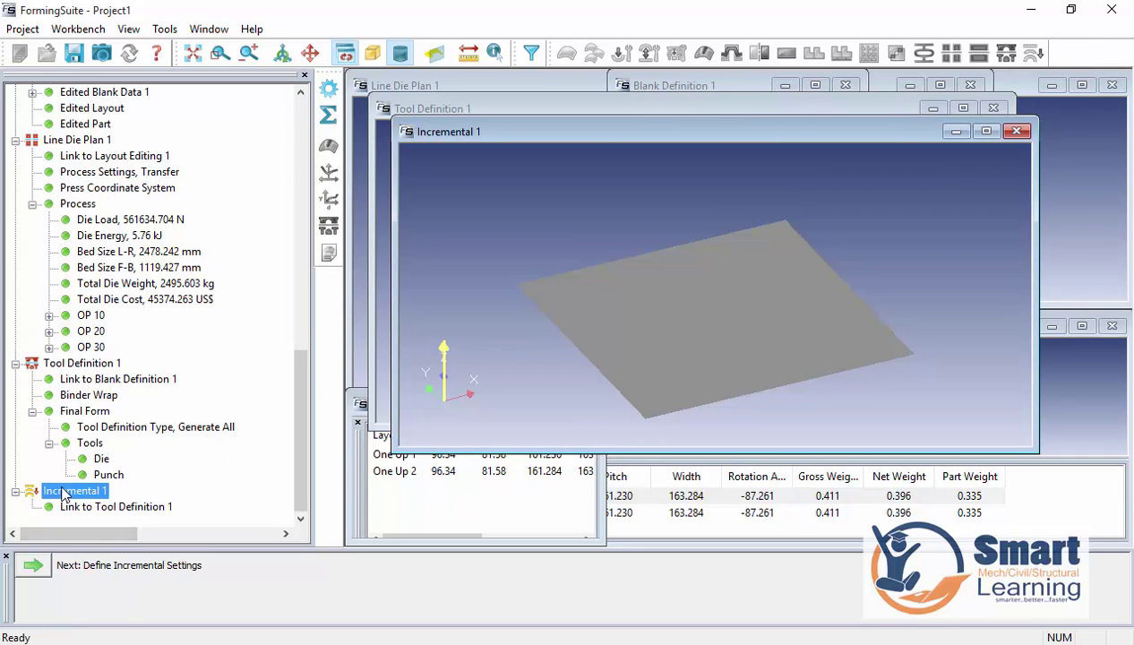
{"action": "left_click", "coordinate": [39, 572]}
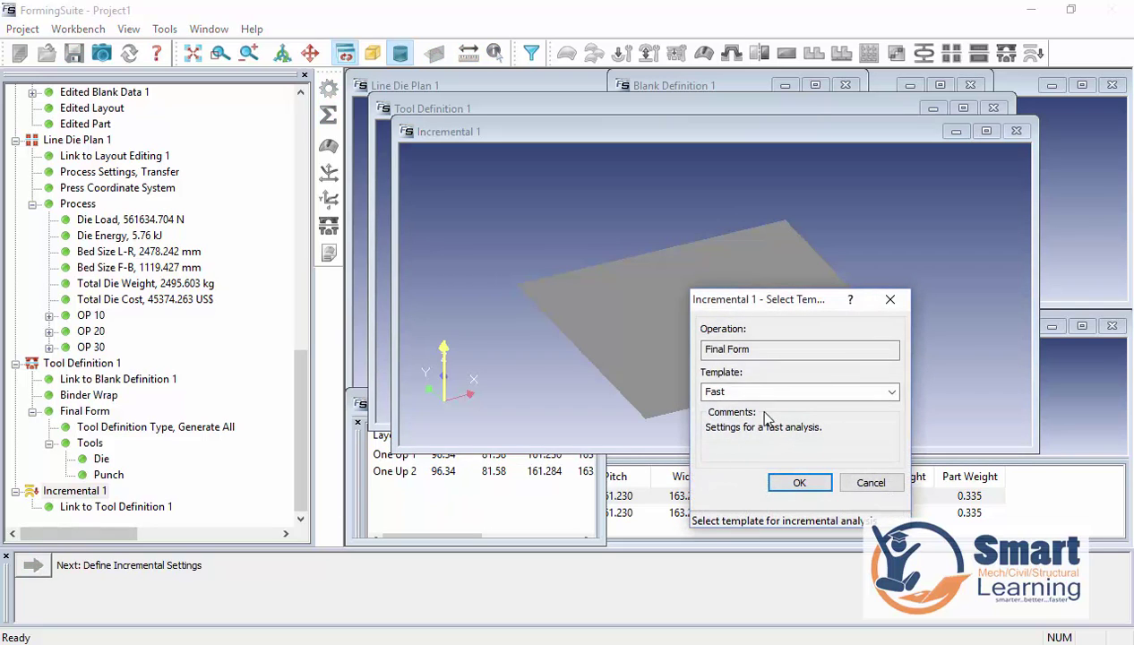
{"action": "left_click", "coordinate": [891, 392]}
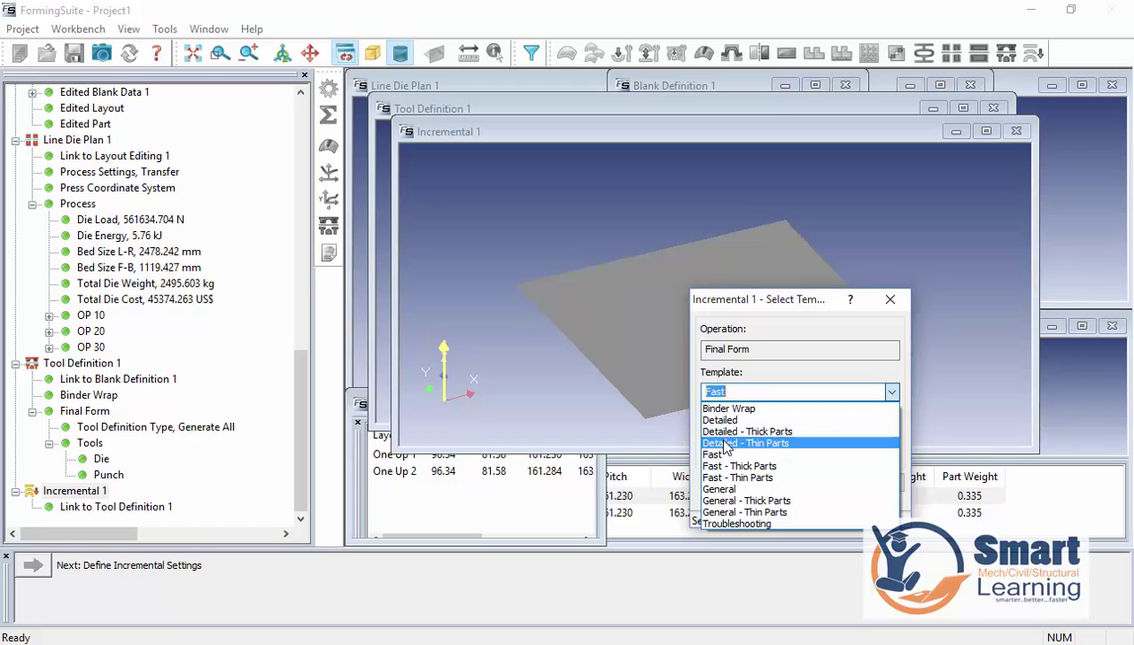
{"action": "left_click", "coordinate": [729, 420]}
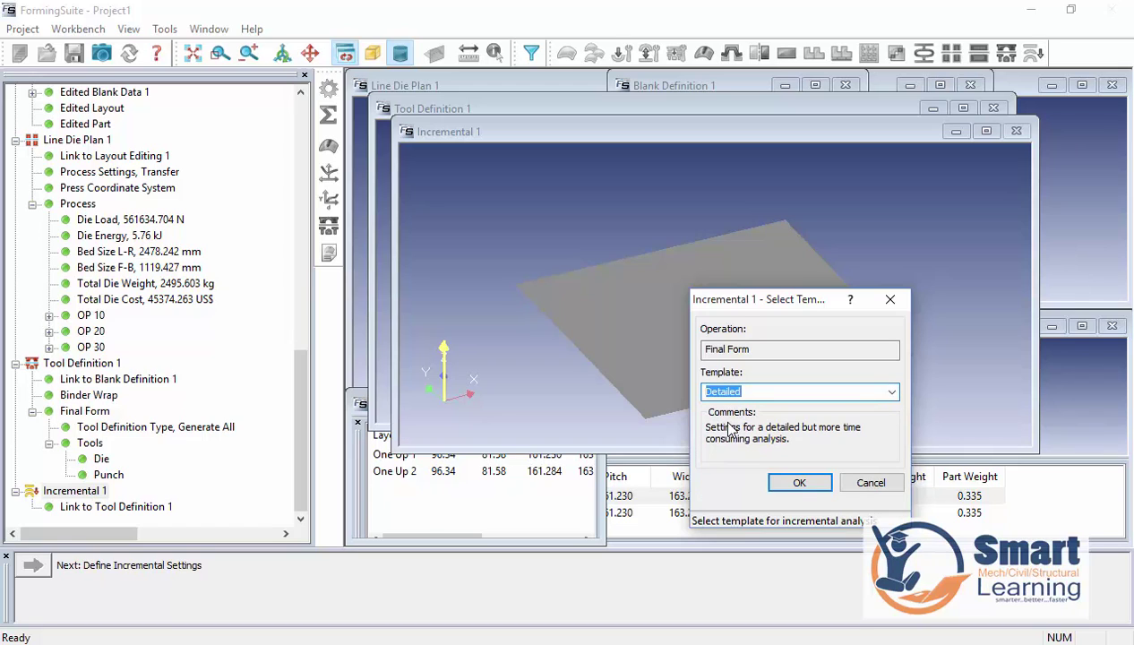
{"action": "left_click", "coordinate": [792, 482]}
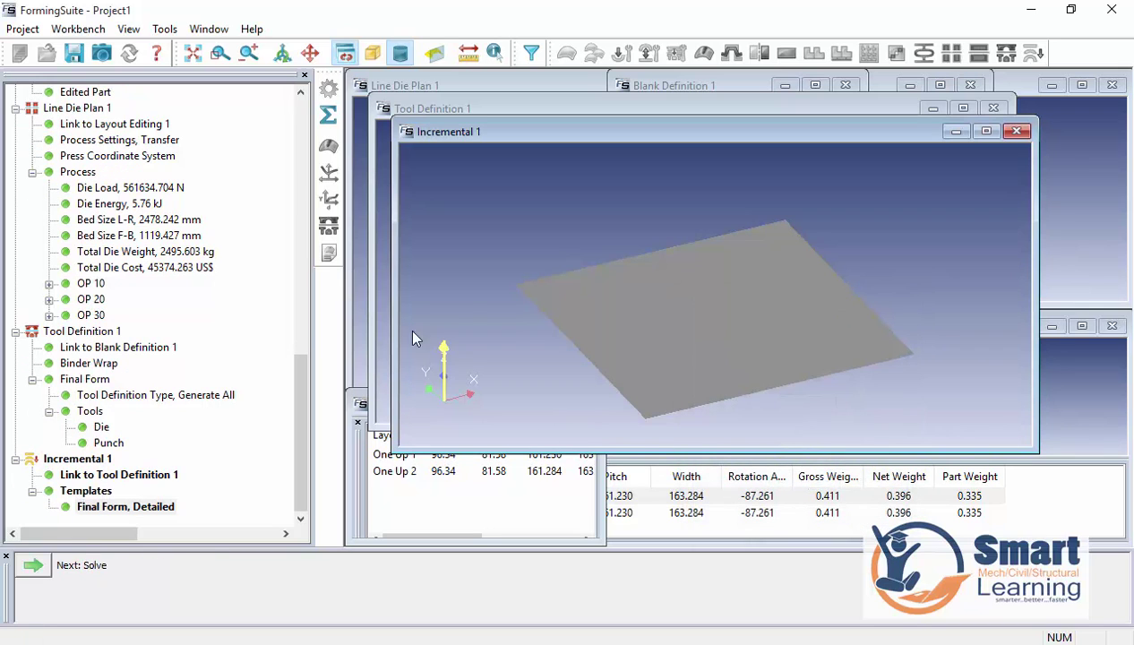
Step: Start solving the incremental analysis and maximize its model window
{"action": "left_click", "coordinate": [34, 566]}
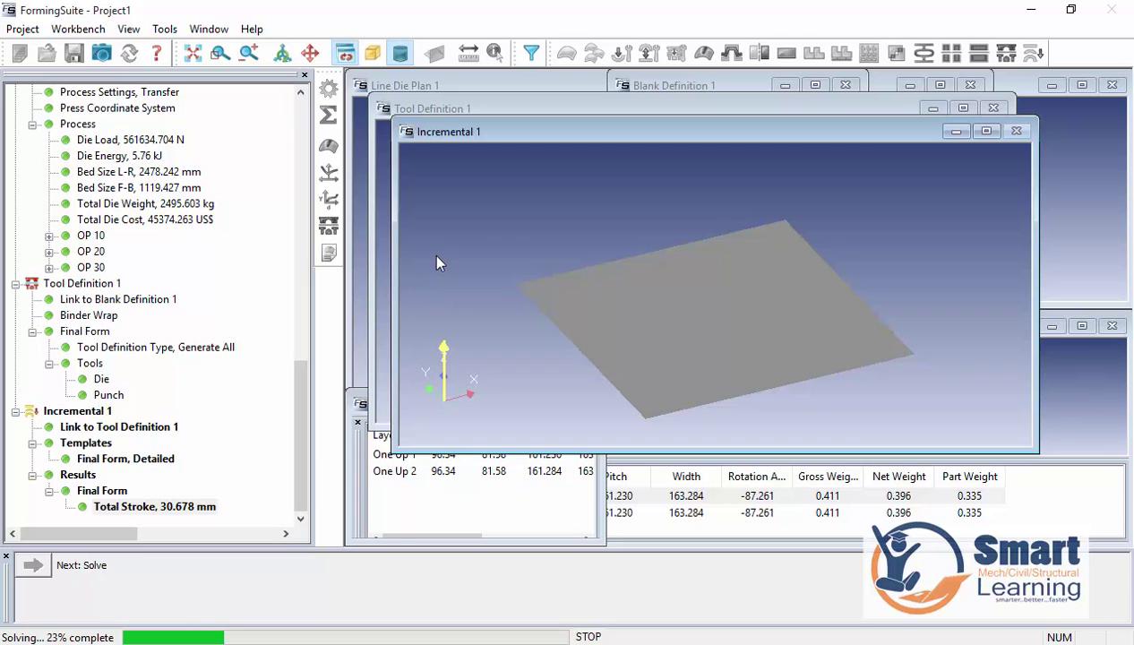
{"action": "left_click", "coordinate": [986, 131]}
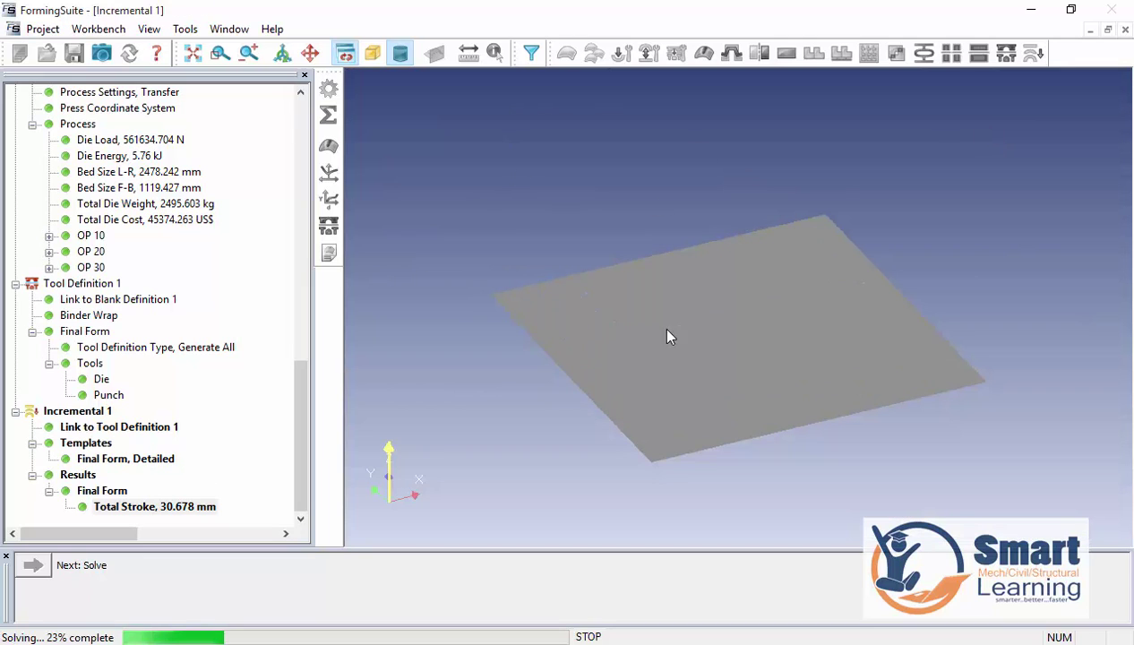